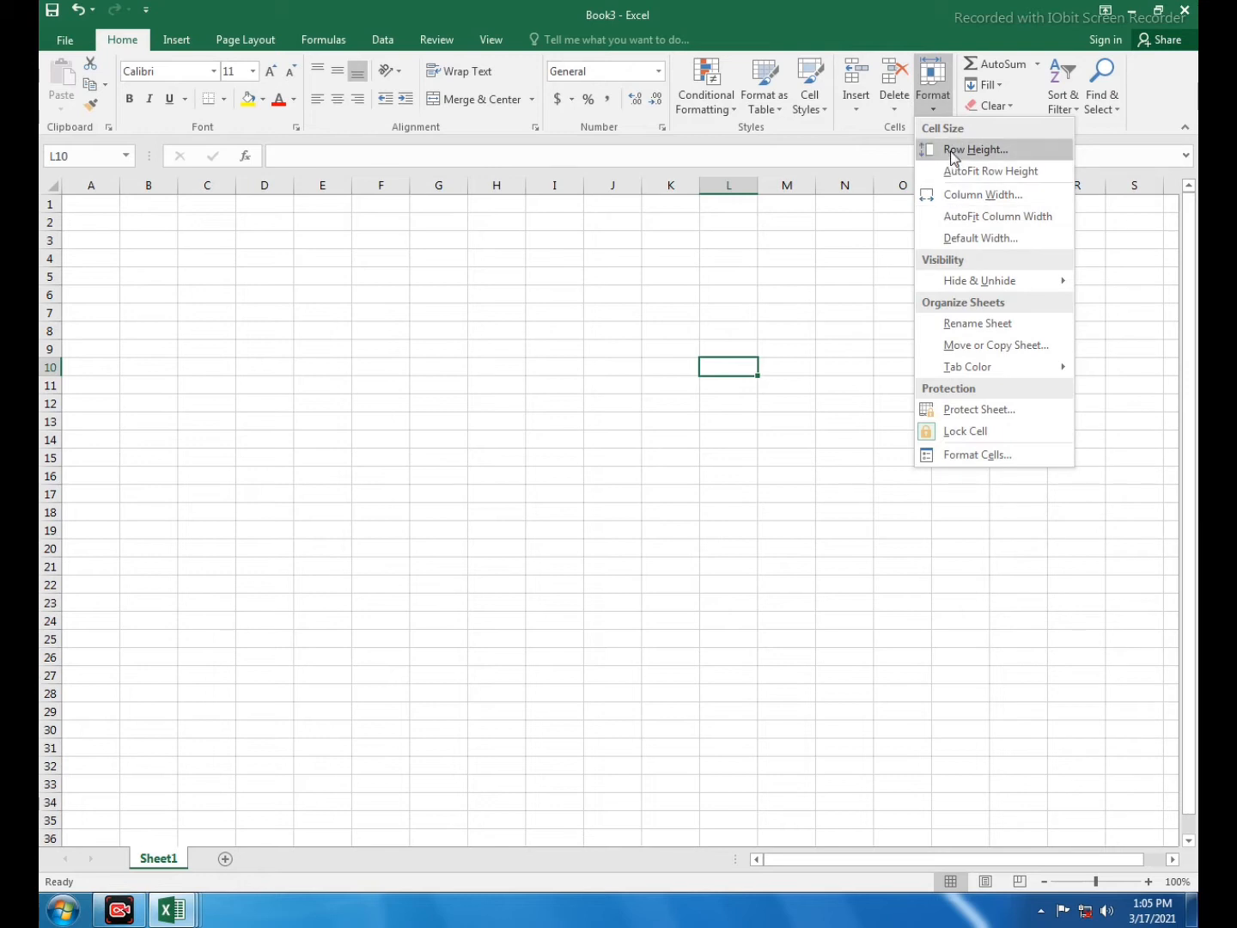
# - Enter Sunday in cell D7 as the start of the day list
pyautogui.click(915, 31)
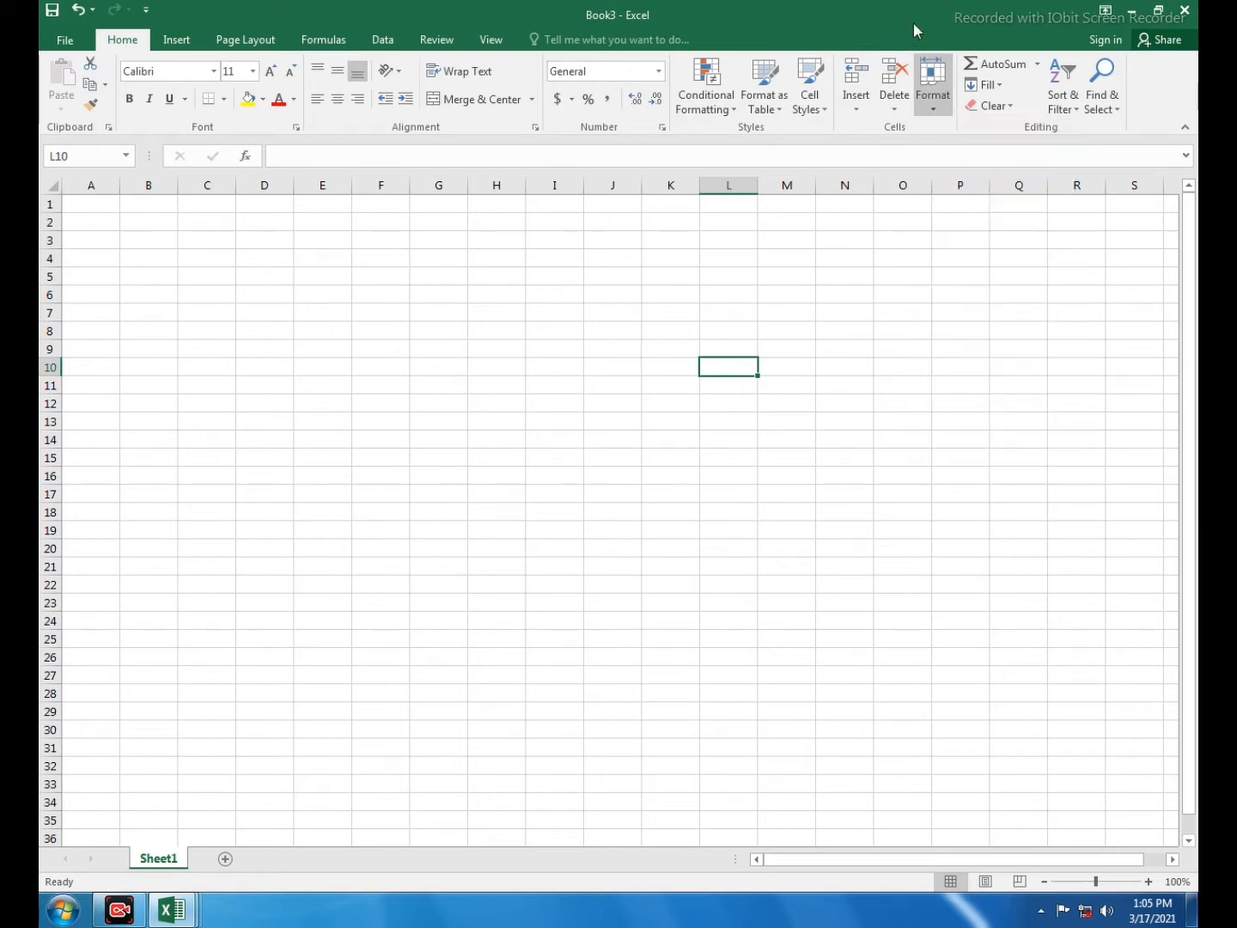
pyautogui.click(432, 370)
pyautogui.click(276, 333)
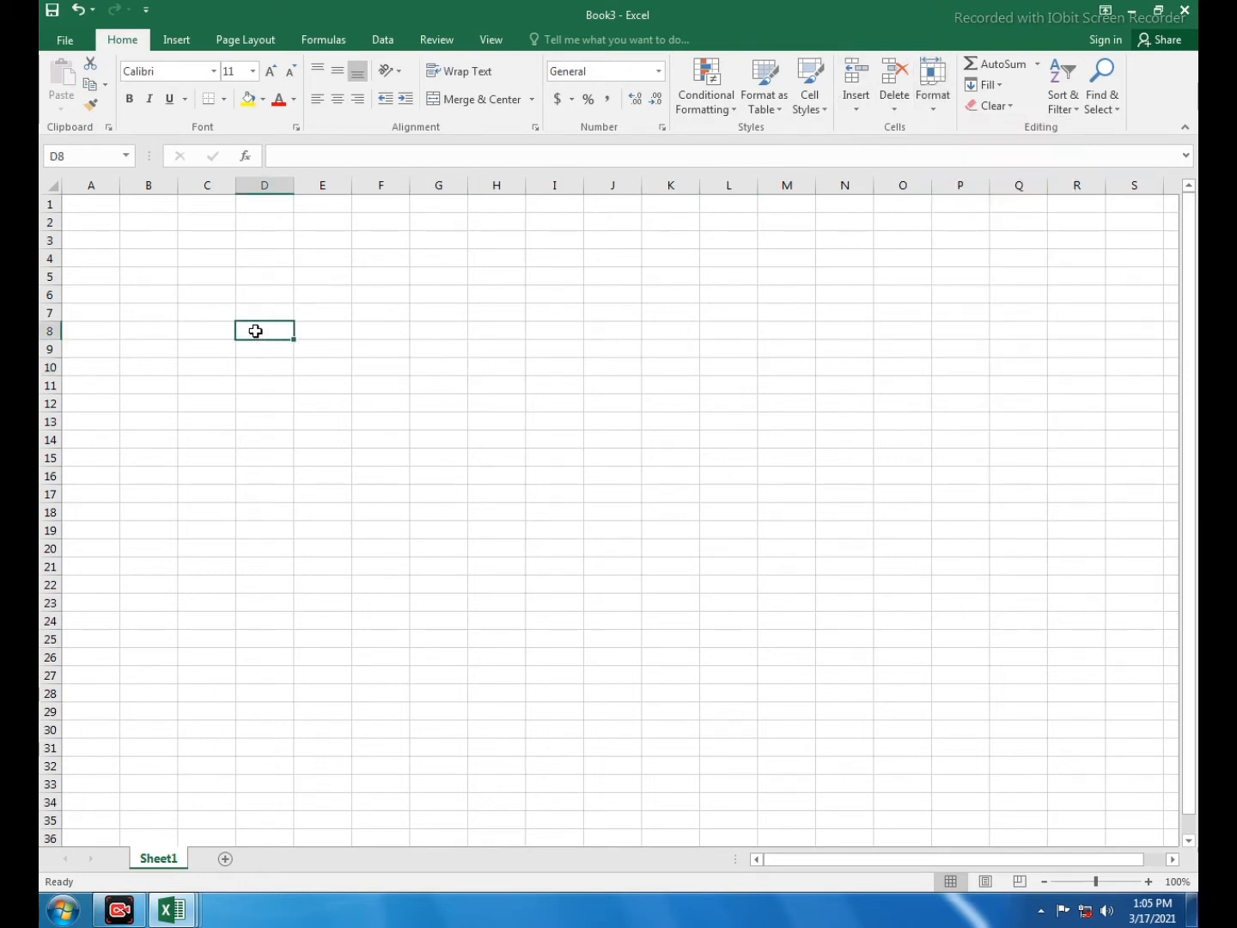
pyautogui.click(321, 335)
pyautogui.click(441, 345)
pyautogui.click(262, 353)
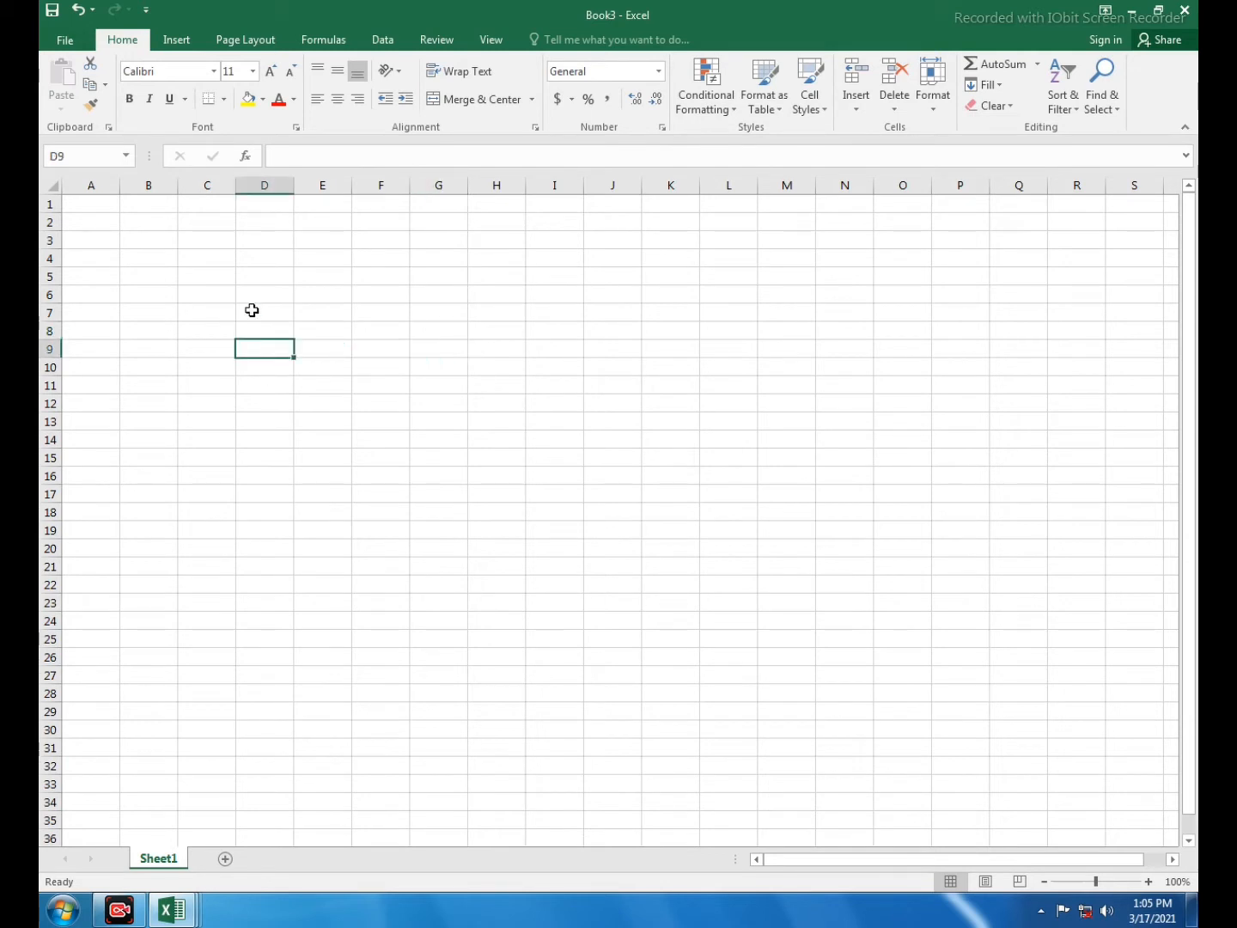
pyautogui.click(251, 310)
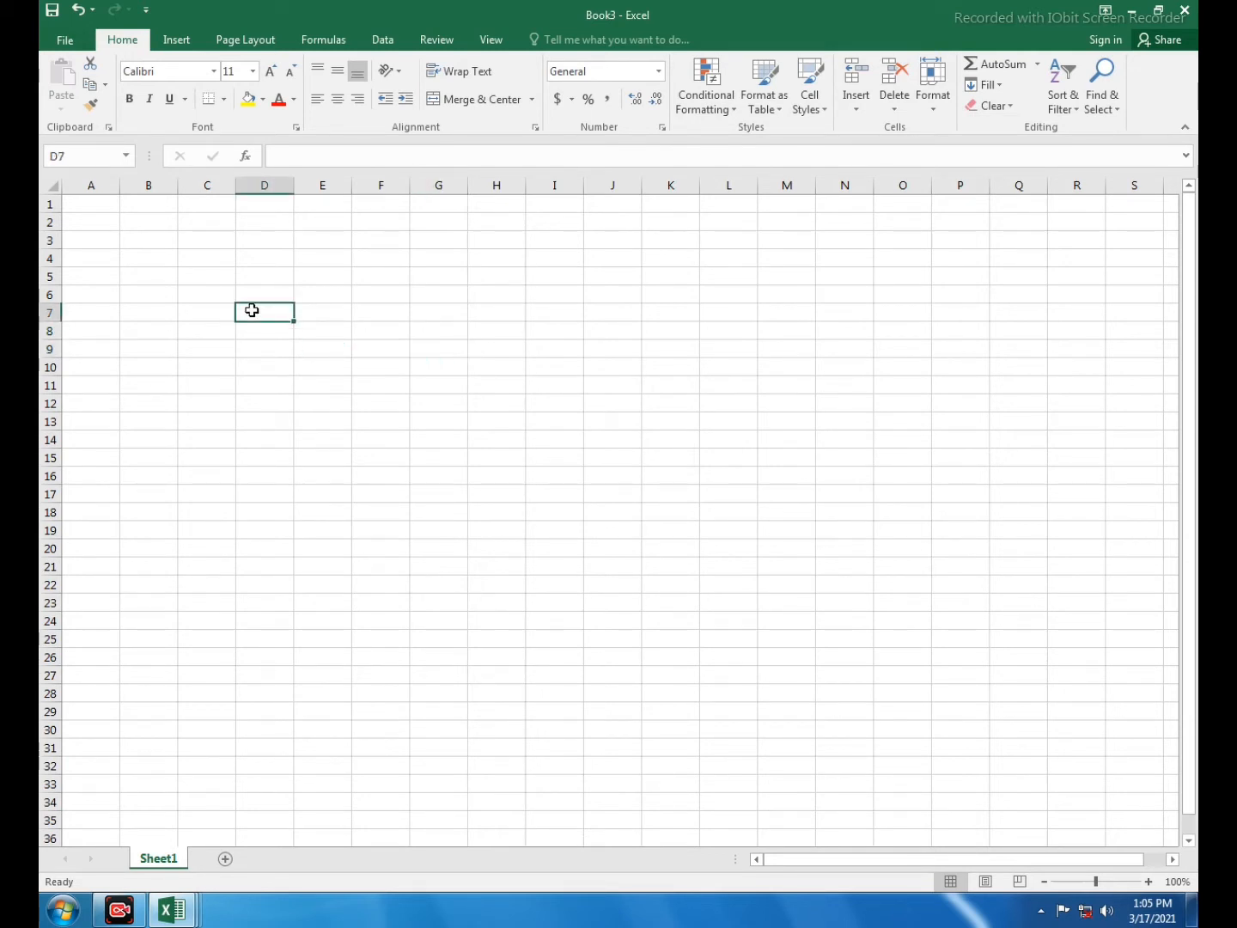
pyautogui.write('sunday')
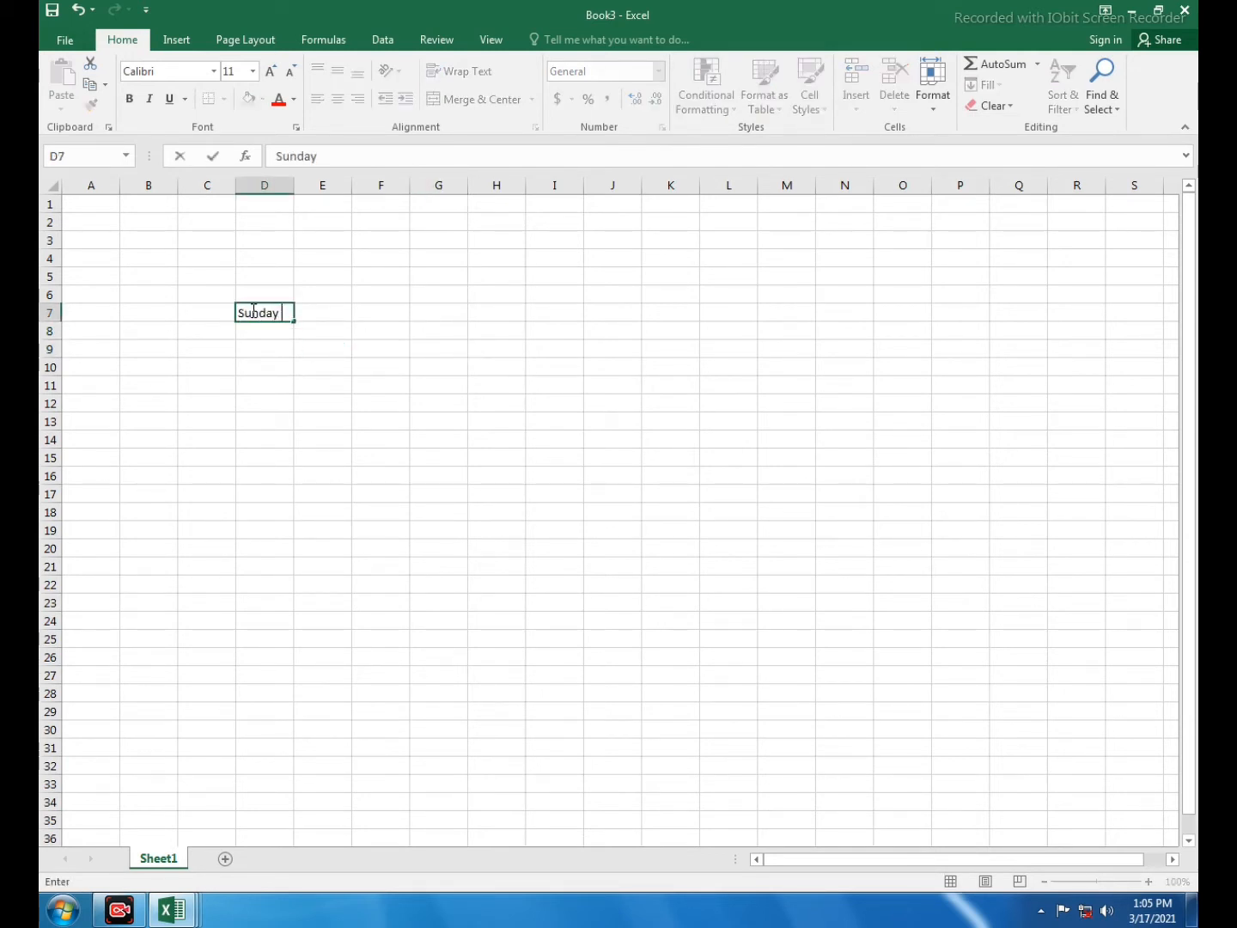
pyautogui.click(322, 384)
# - Fill the day names down to row 20 and across to column M
pyautogui.click(258, 313)
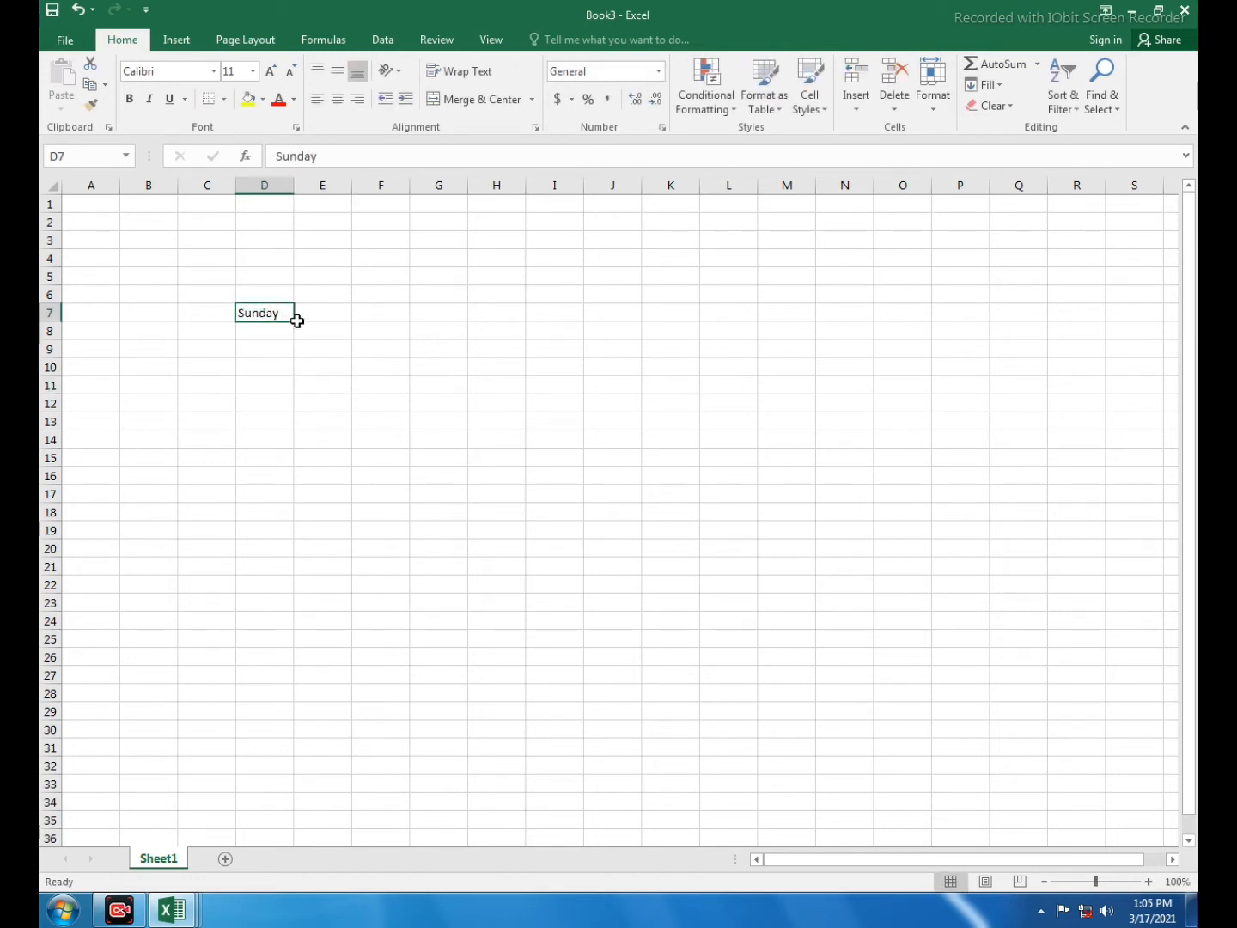
pyautogui.moveTo(294, 320); pyautogui.dragTo(953, 451)
pyautogui.click(959, 439)
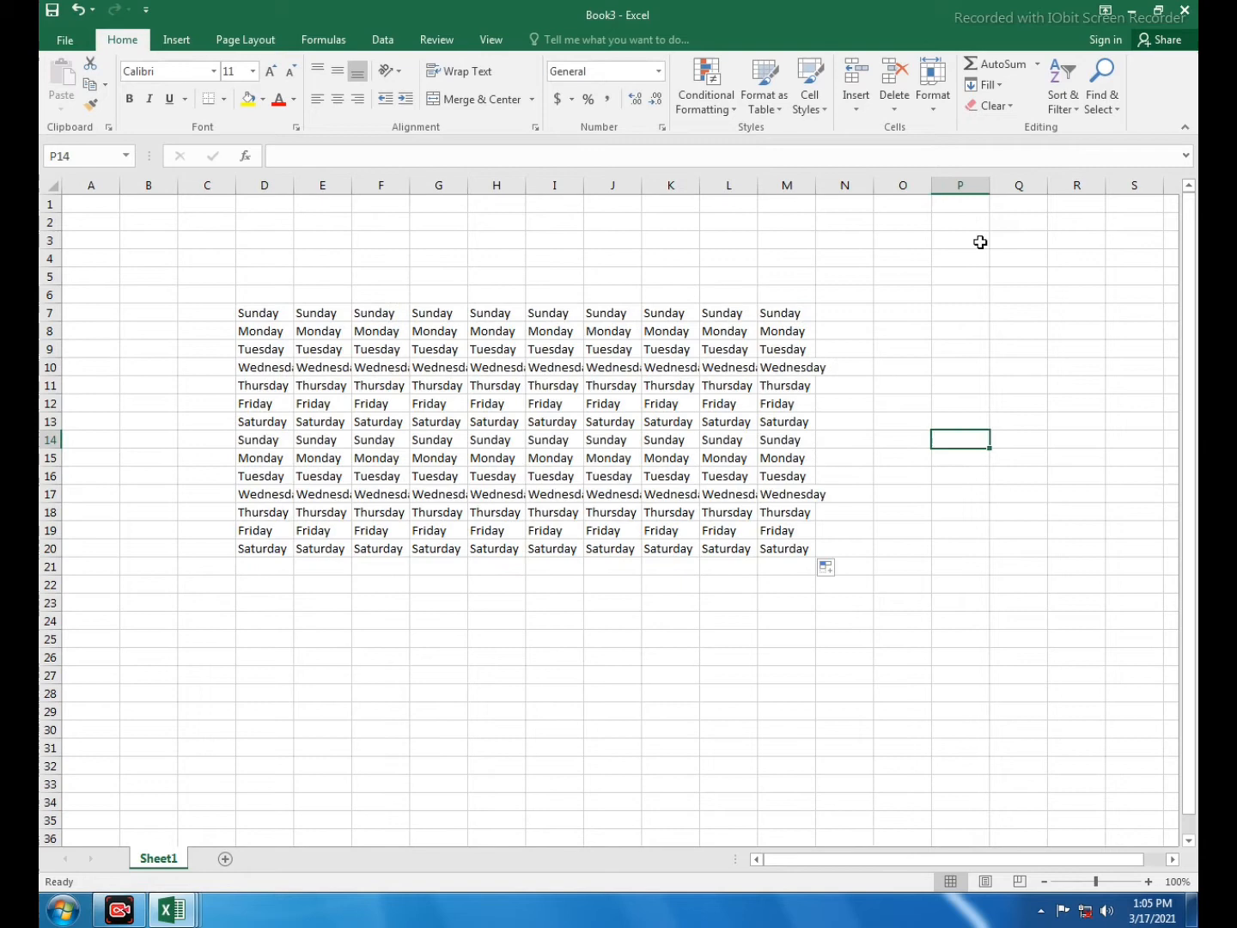
pyautogui.click(933, 86)
pyautogui.click(263, 371)
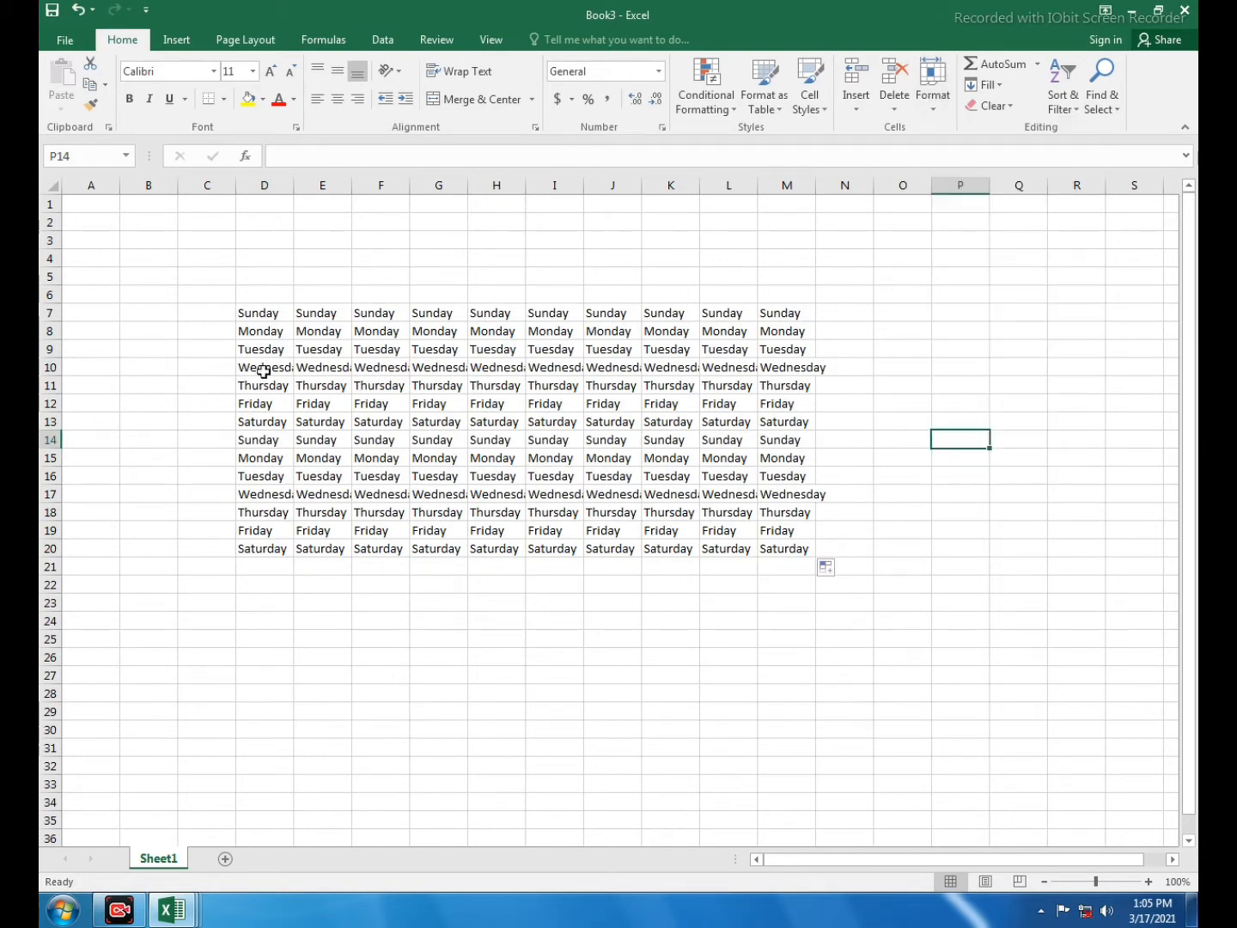
pyautogui.click(43, 367)
# - Make row 10 taller by dragging, then set its row height to 22
pyautogui.moveTo(43, 376); pyautogui.dragTo(48, 527)
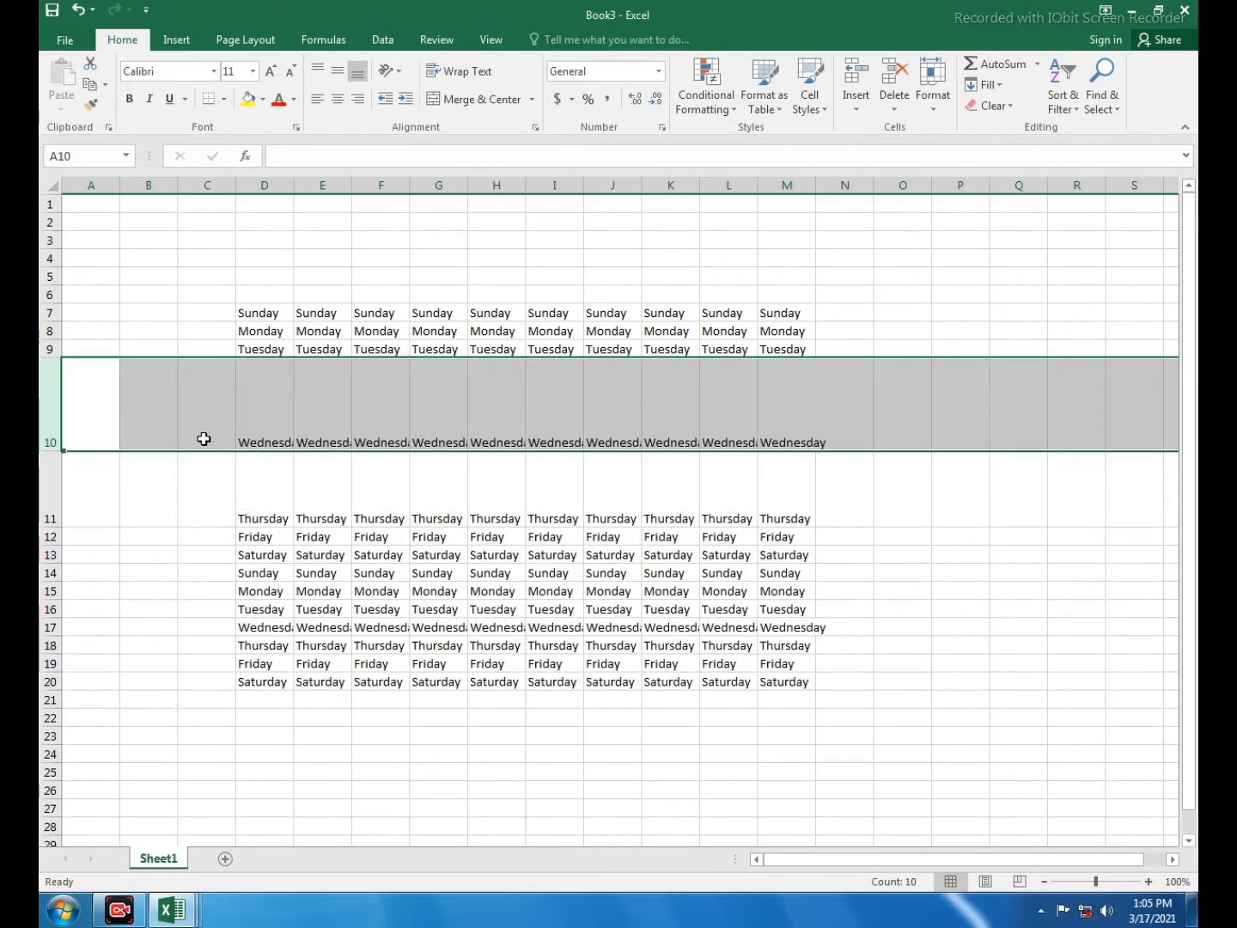
pyautogui.click(68, 400)
pyautogui.click(43, 388)
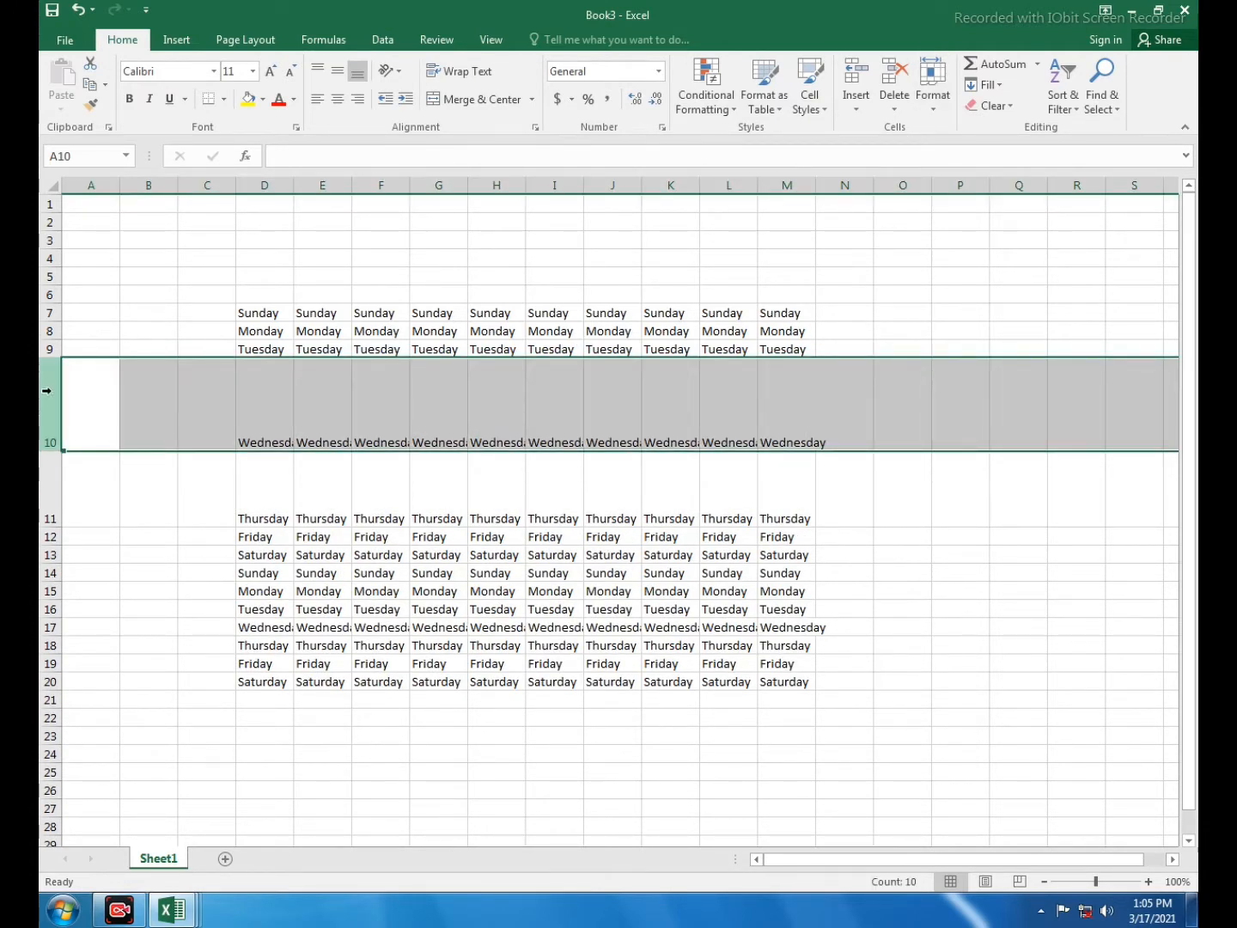
pyautogui.click(90, 390)
pyautogui.click(52, 390)
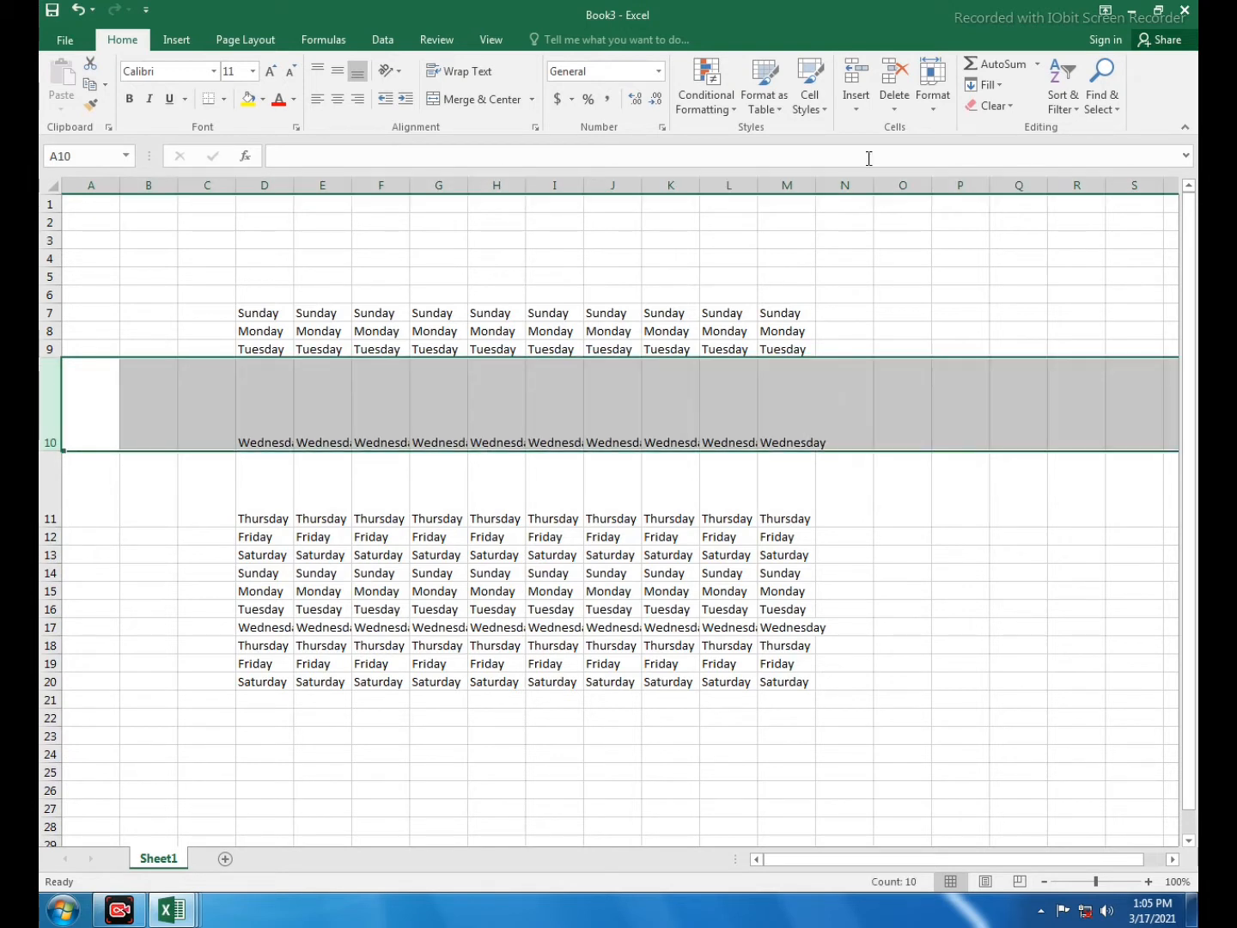
pyautogui.click(933, 101)
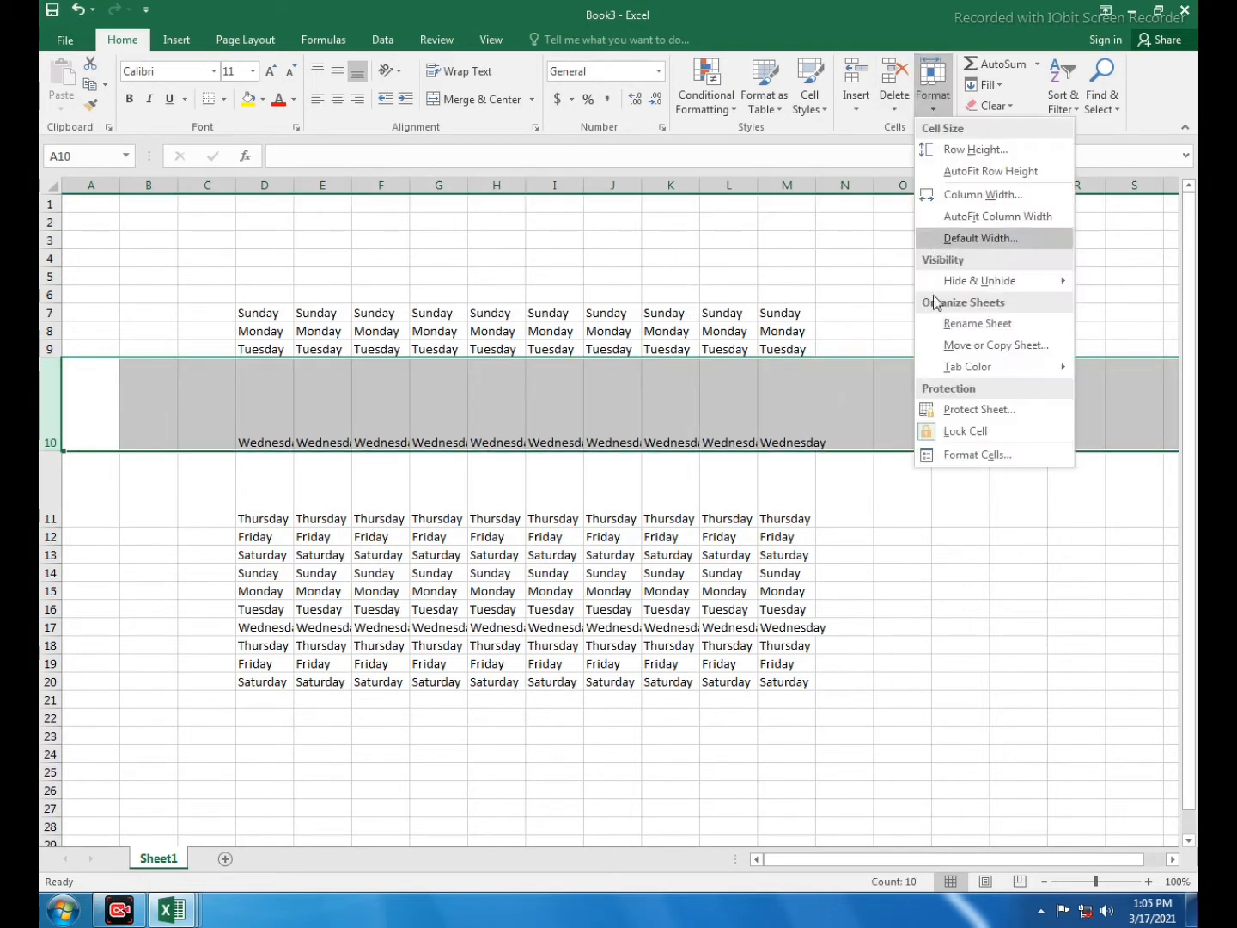
pyautogui.click(980, 154)
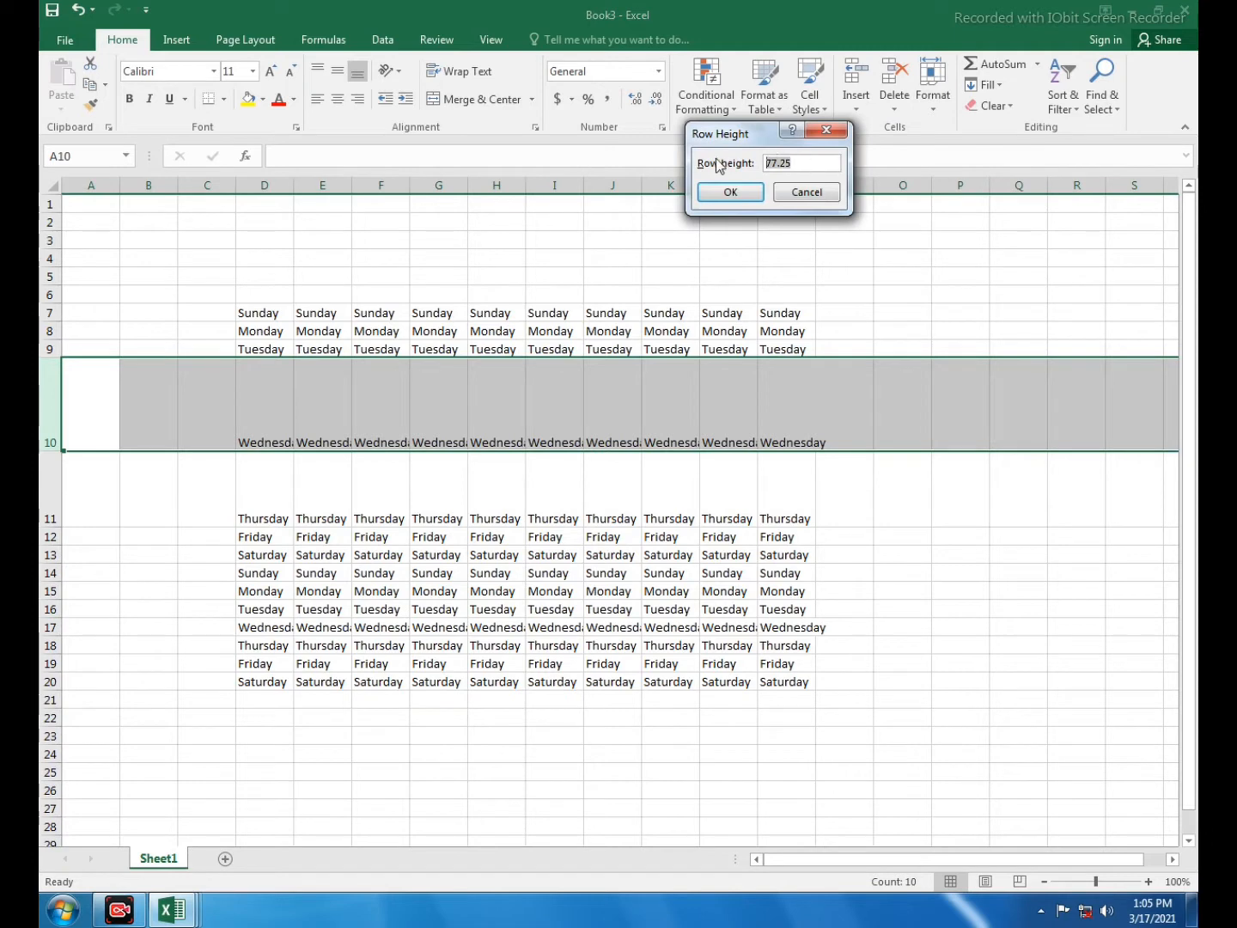
pyautogui.write('22')
pyautogui.click(727, 193)
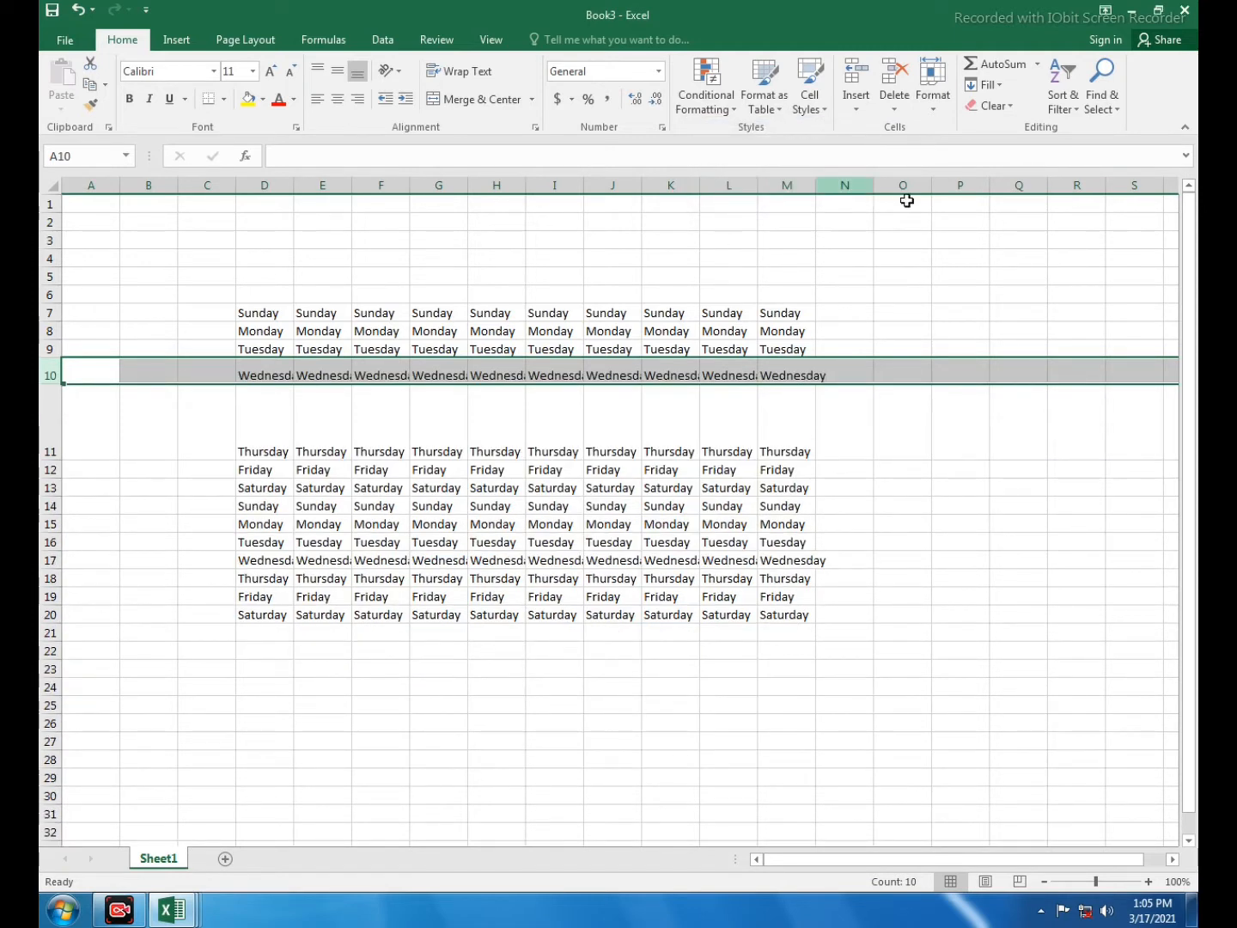
# - AutoFit the row height of rows 10 and 11
pyautogui.click(515, 374)
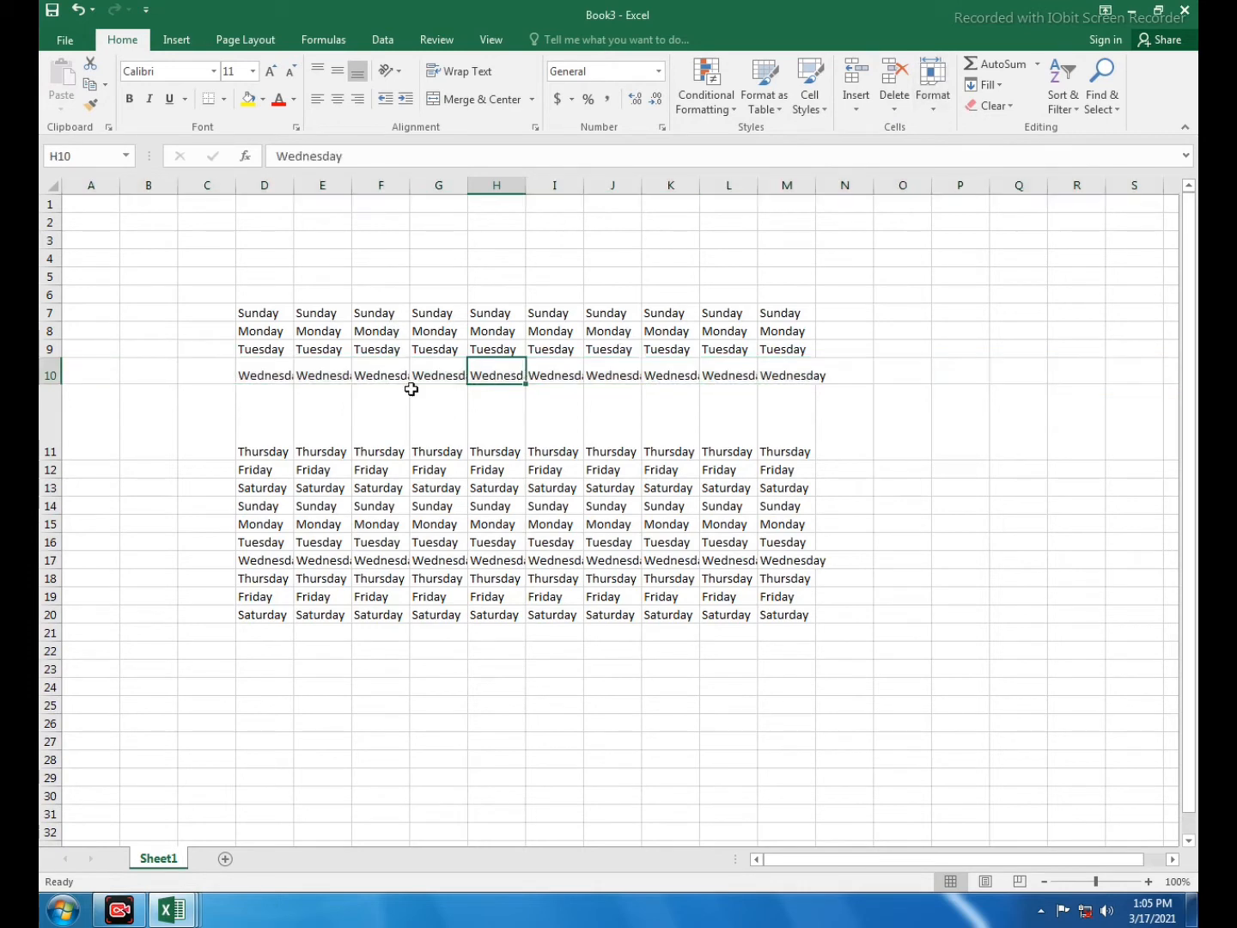
pyautogui.moveTo(48, 375); pyautogui.dragTo(199, 430)
pyautogui.click(932, 97)
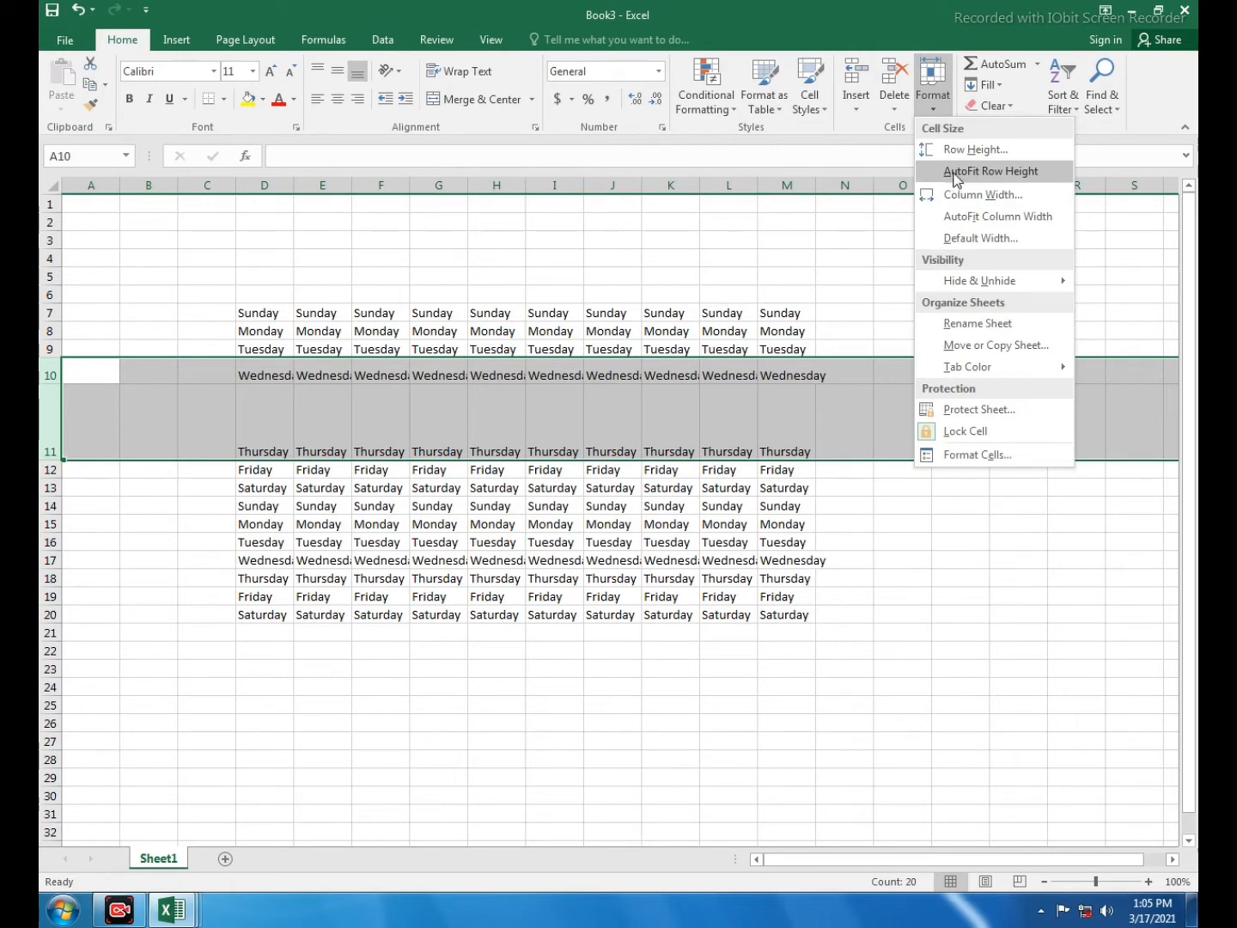
pyautogui.click(956, 175)
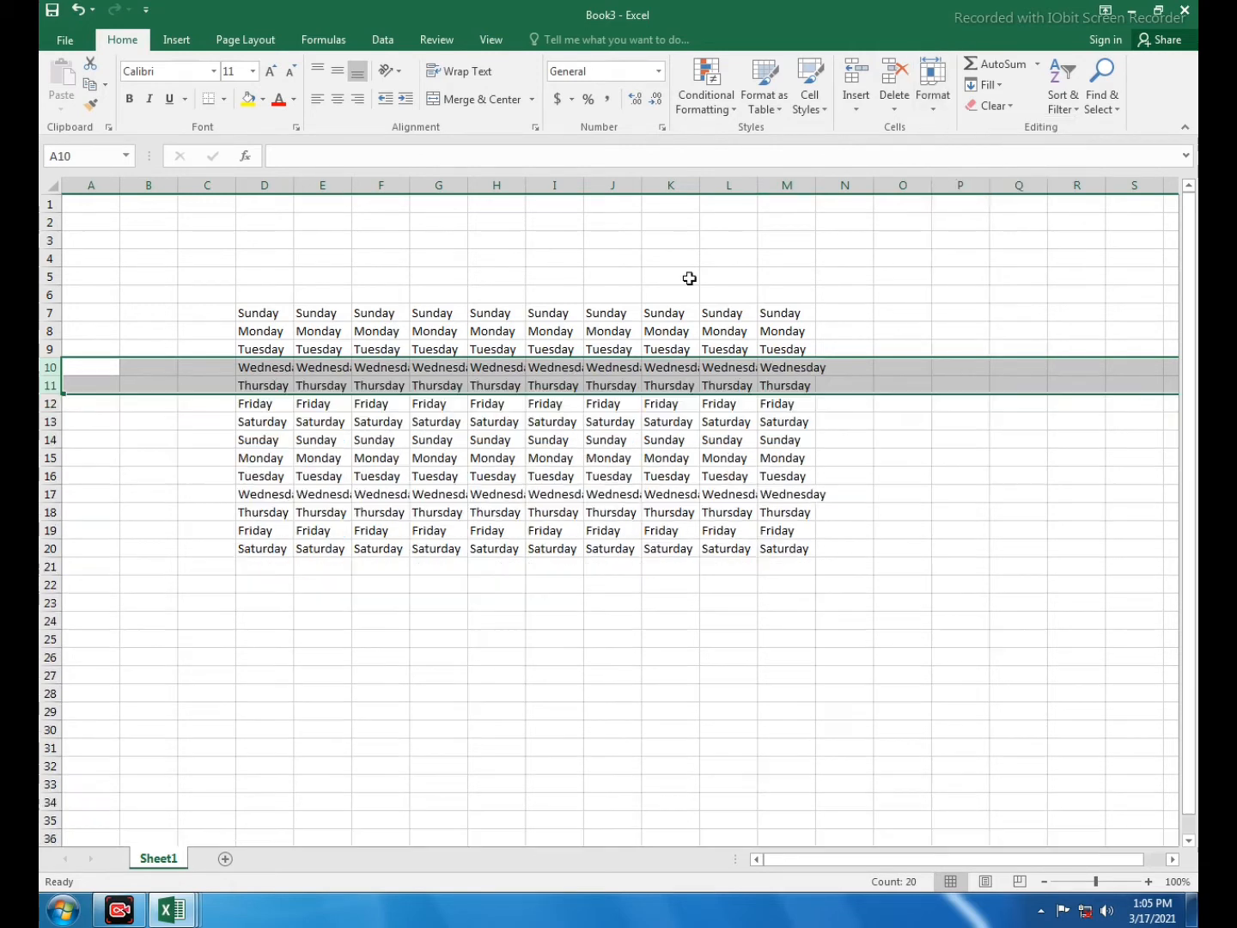
pyautogui.click(154, 414)
pyautogui.click(383, 371)
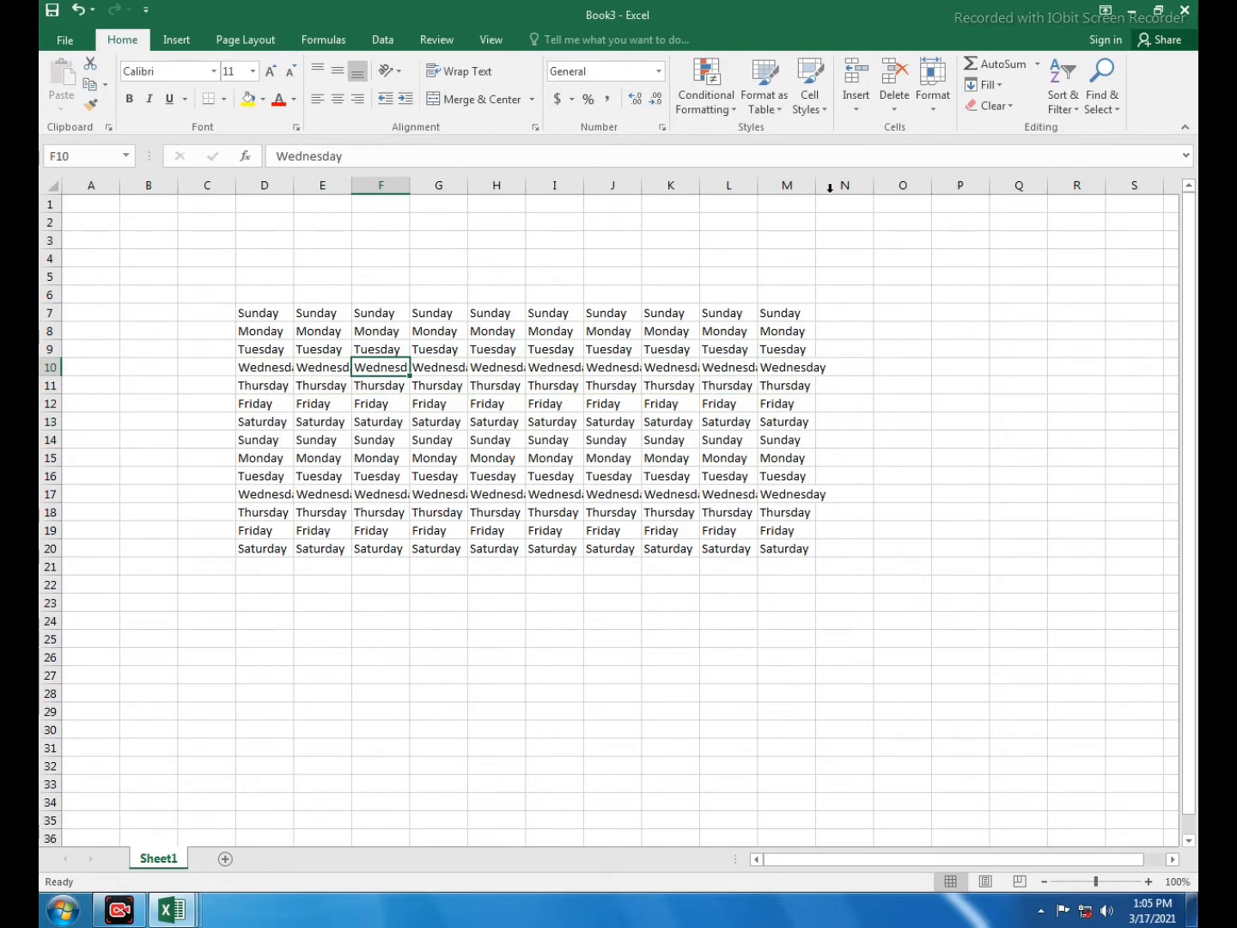
# - Set the width of column G to 55
pyautogui.click(933, 112)
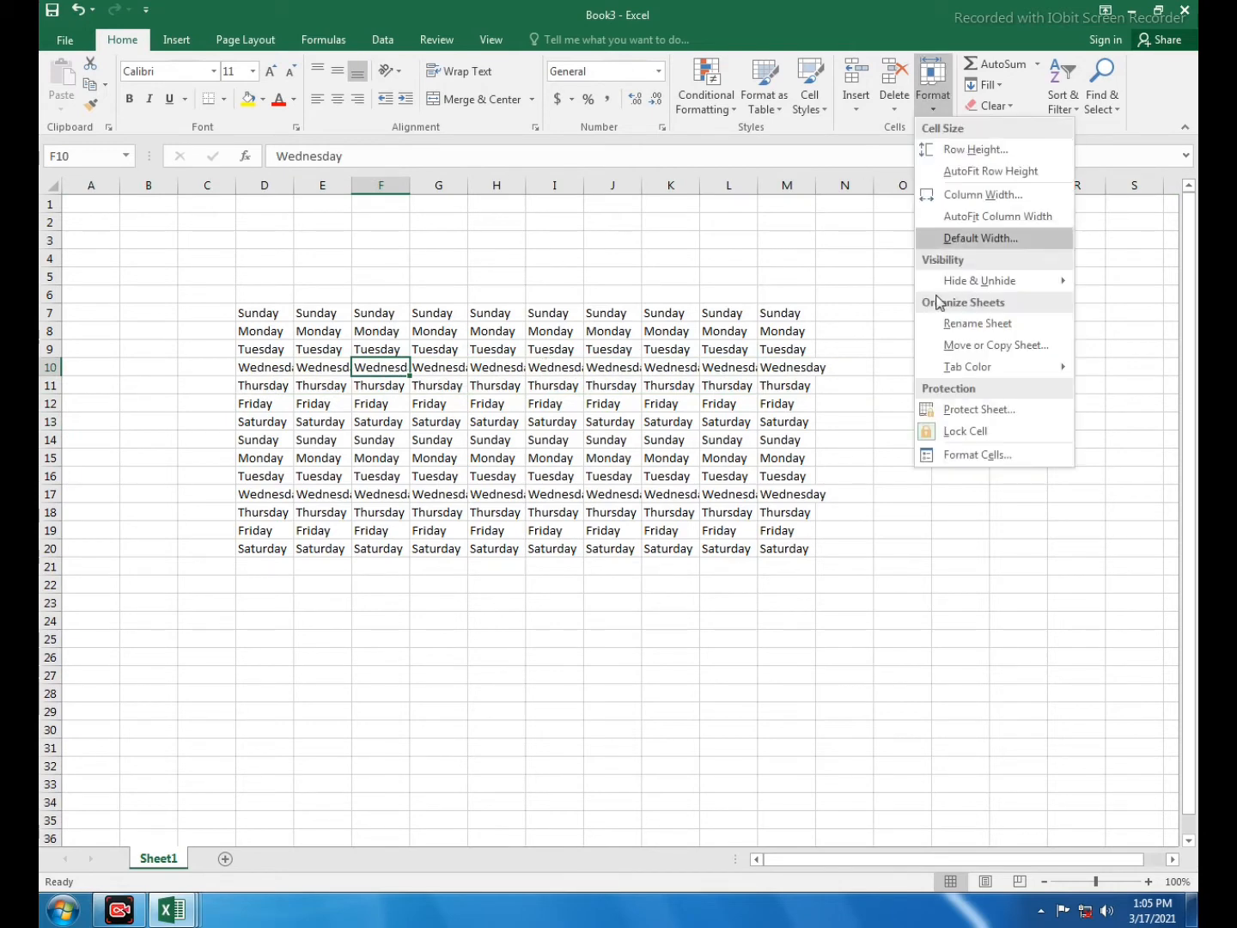
pyautogui.click(665, 332)
pyautogui.click(440, 185)
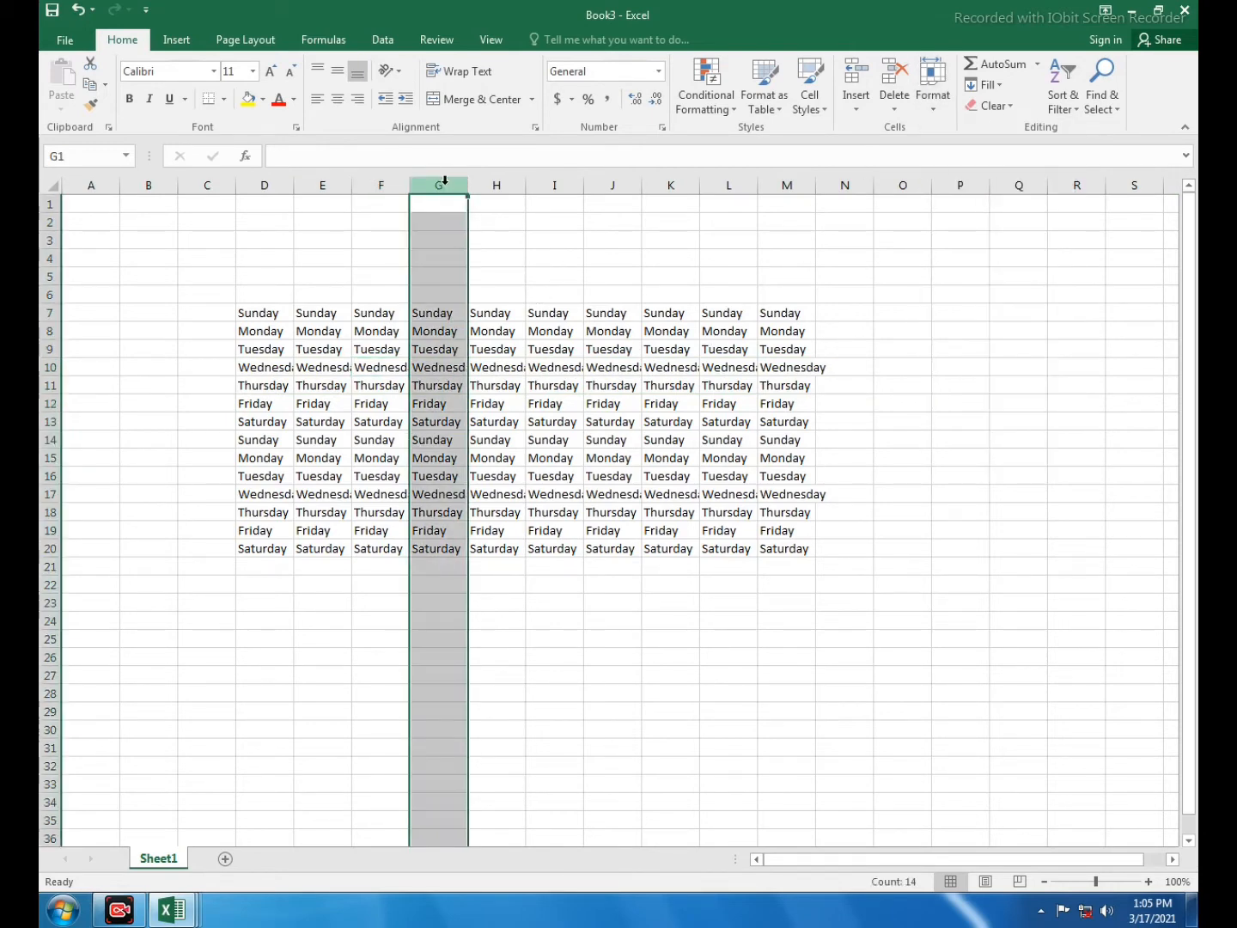
pyautogui.click(936, 109)
pyautogui.click(981, 196)
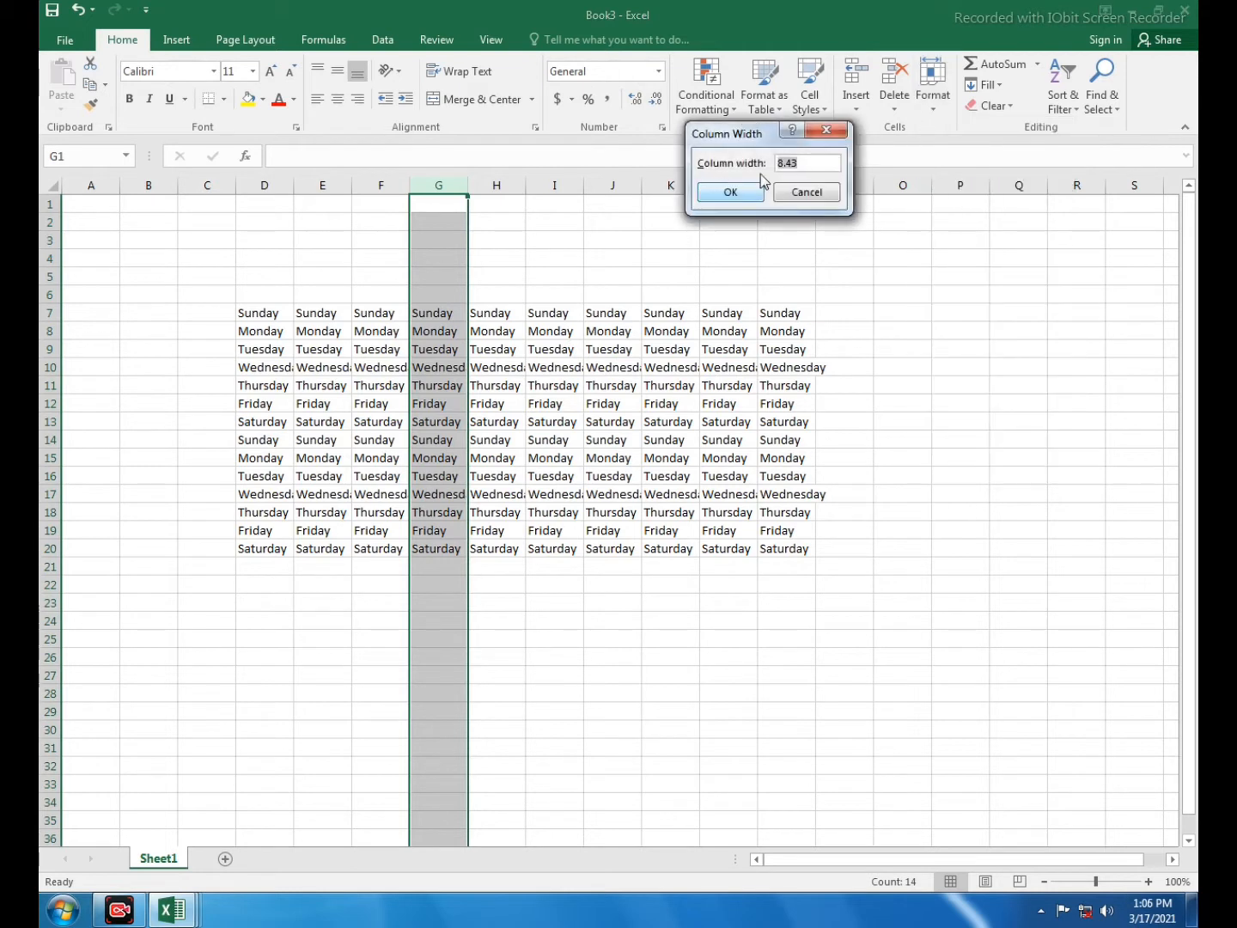
pyautogui.moveTo(745, 144); pyautogui.dragTo(666, 143)
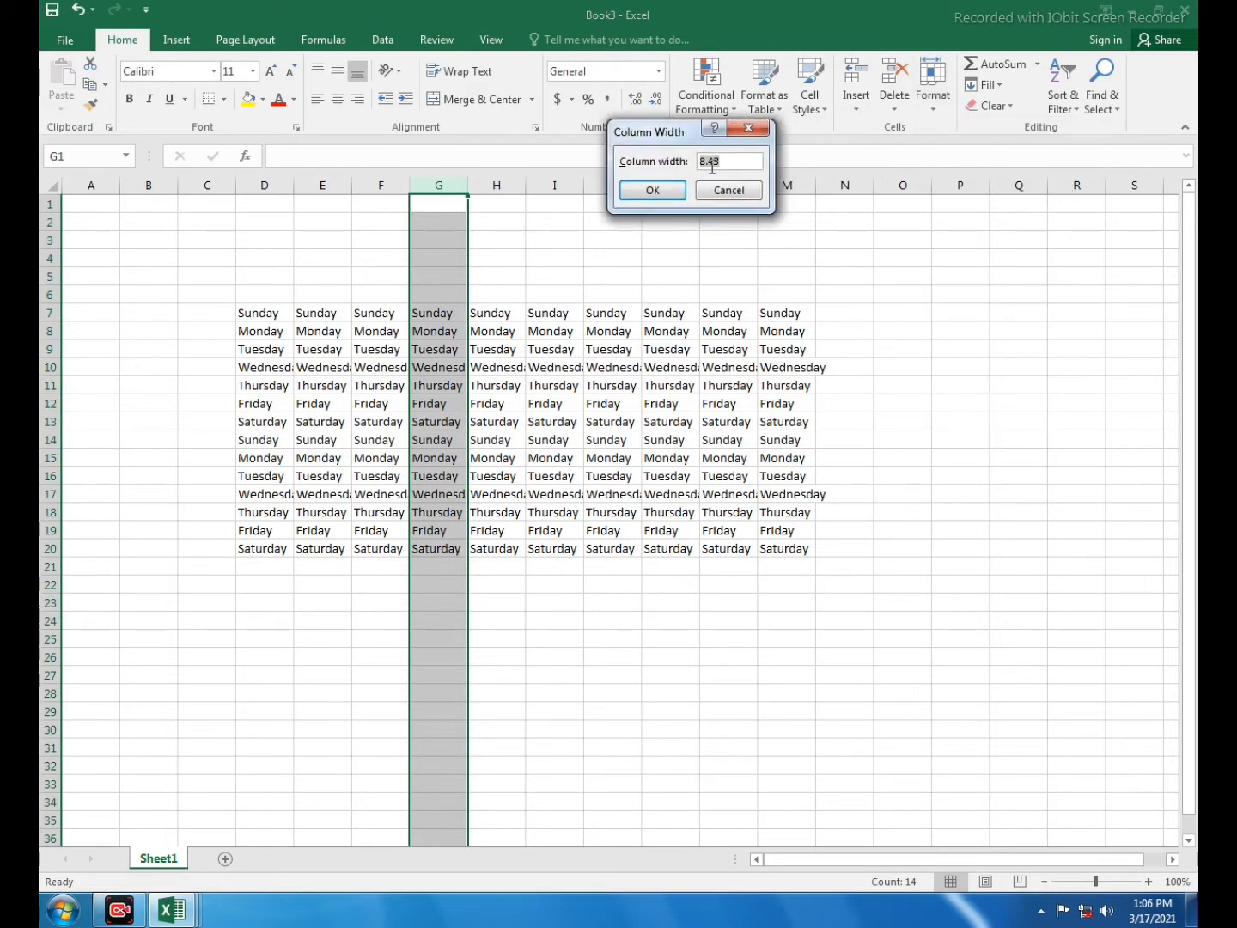
pyautogui.write('55')
pyautogui.click(654, 190)
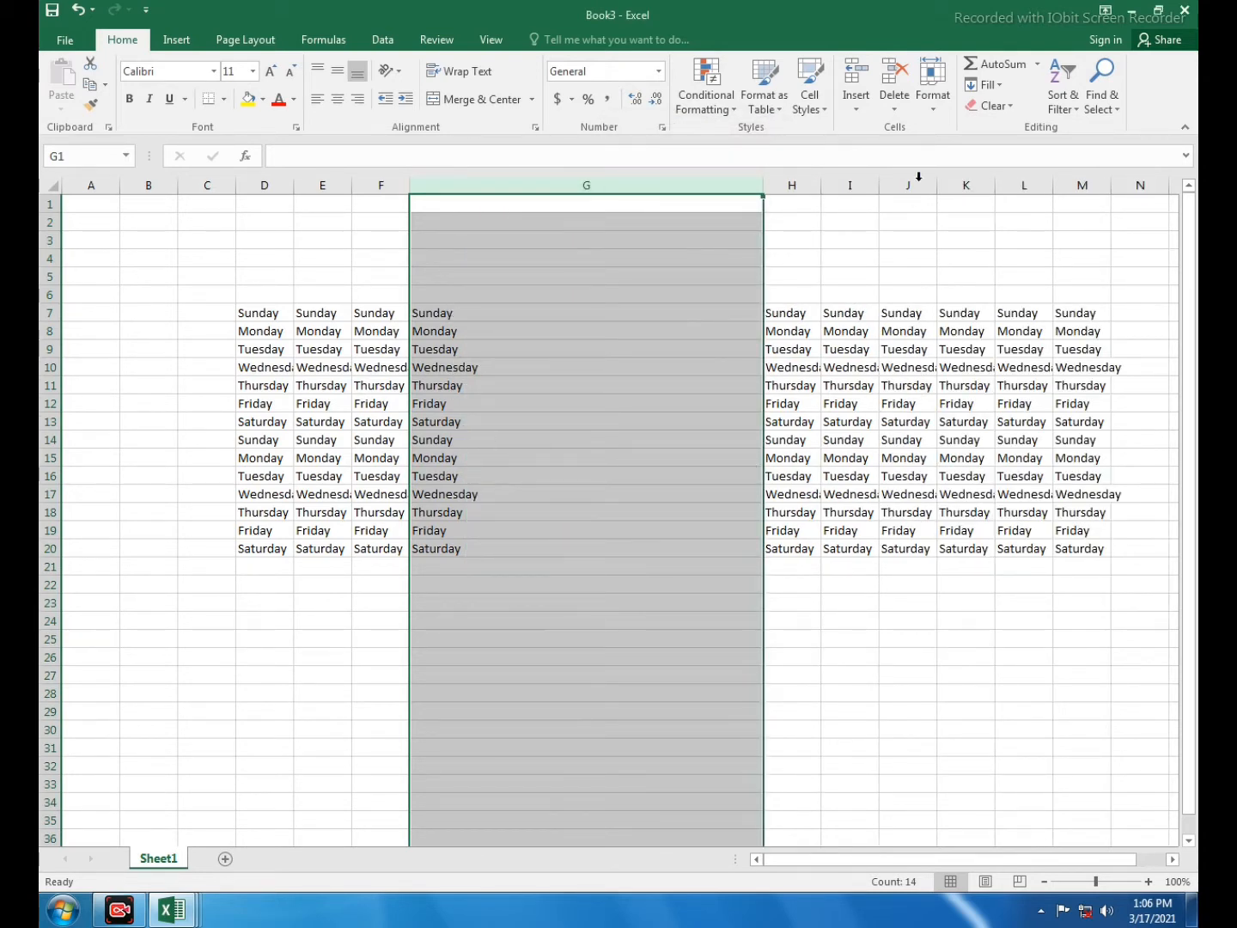
# - AutoFit column G so its day names, including Wednesday, fit
pyautogui.click(930, 86)
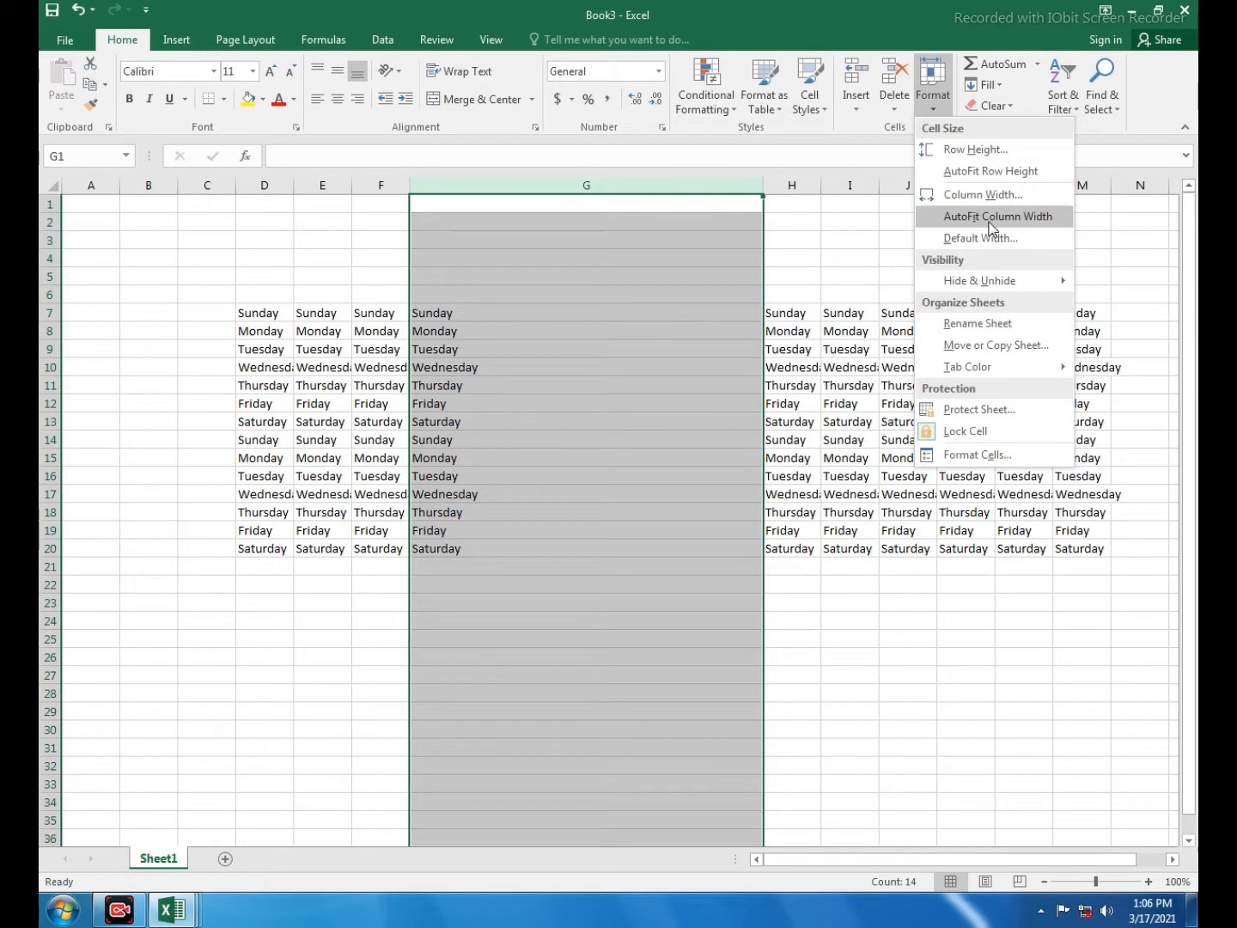
pyautogui.click(990, 217)
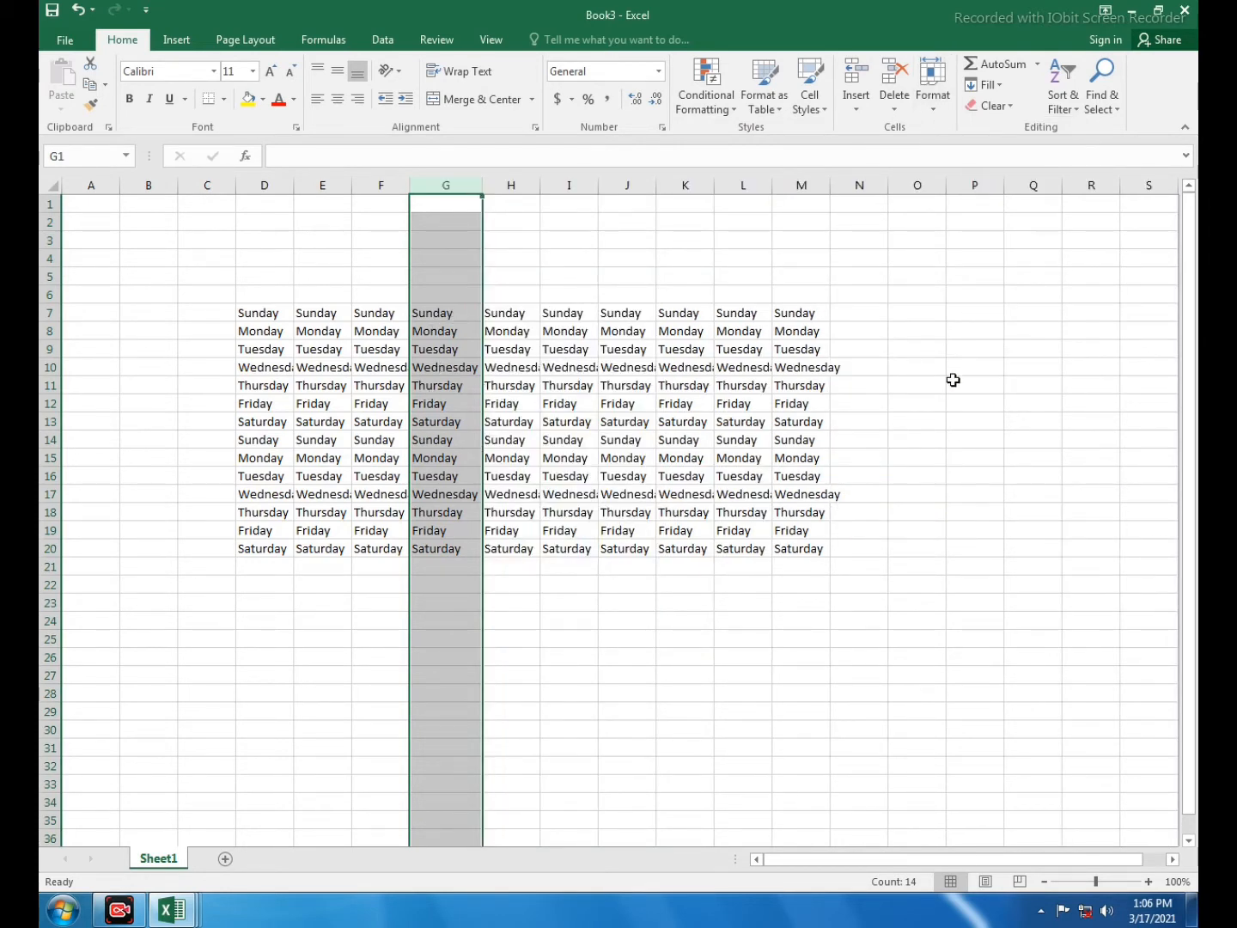
pyautogui.click(924, 332)
pyautogui.click(932, 293)
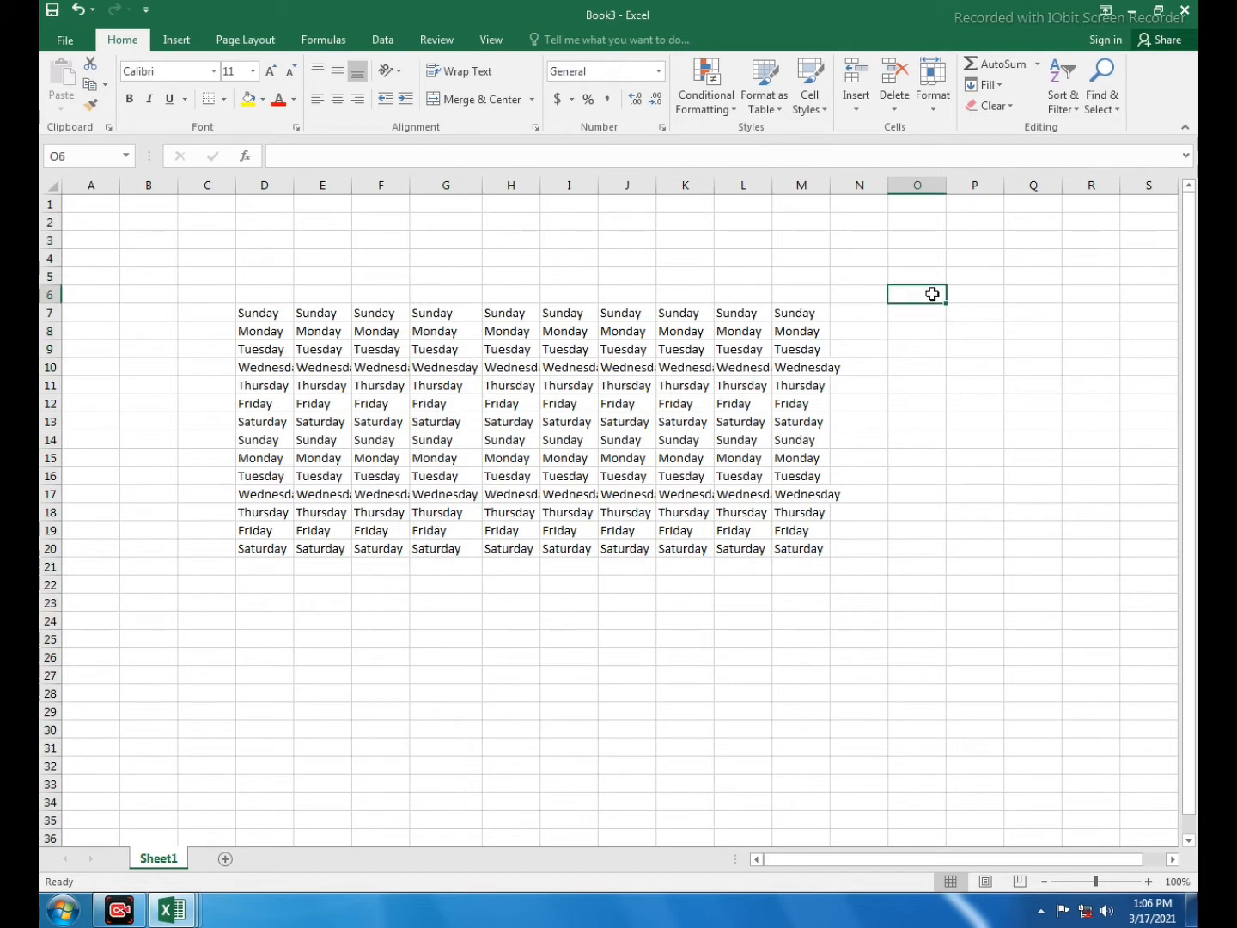
# - Fill O6:O20 with the number series 1 to 15
pyautogui.write('1')
pyautogui.press('Return')
pyautogui.click(941, 297)
pyautogui.moveTo(947, 305); pyautogui.dragTo(945, 557)
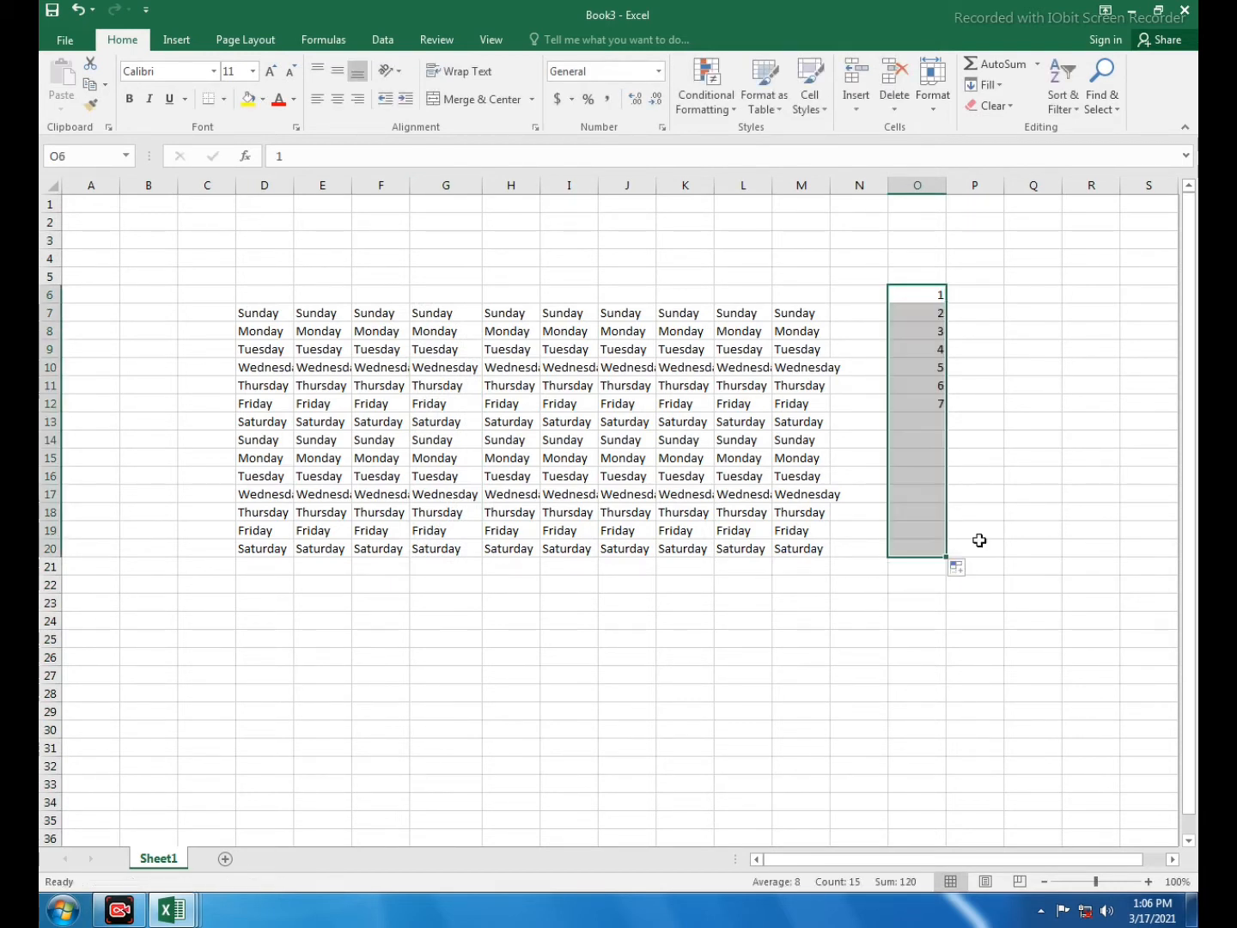
pyautogui.click(1015, 472)
# - Narrow and then AutoFit column O, undoing each change
pyautogui.click(935, 296)
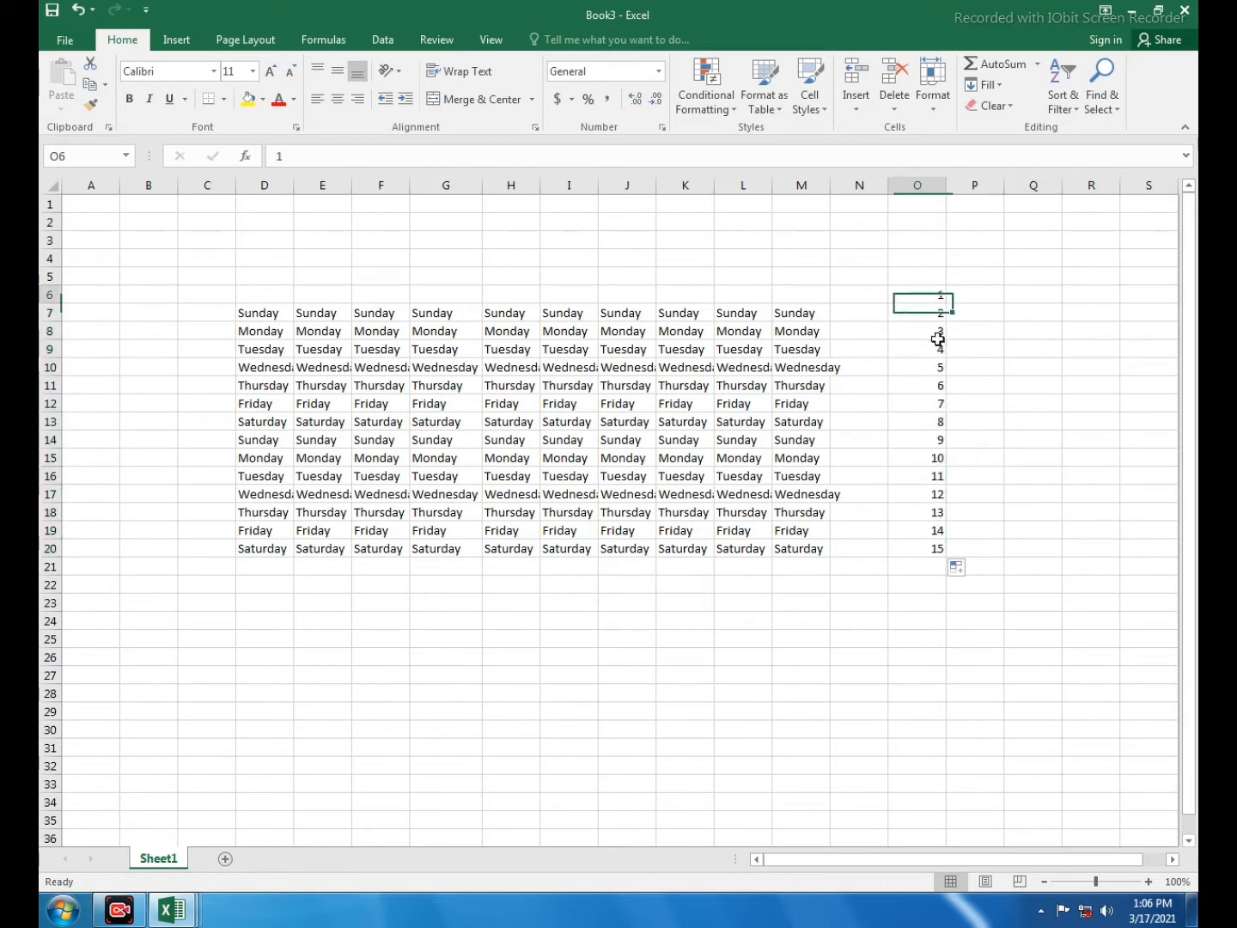
pyautogui.moveTo(944, 187); pyautogui.dragTo(904, 191)
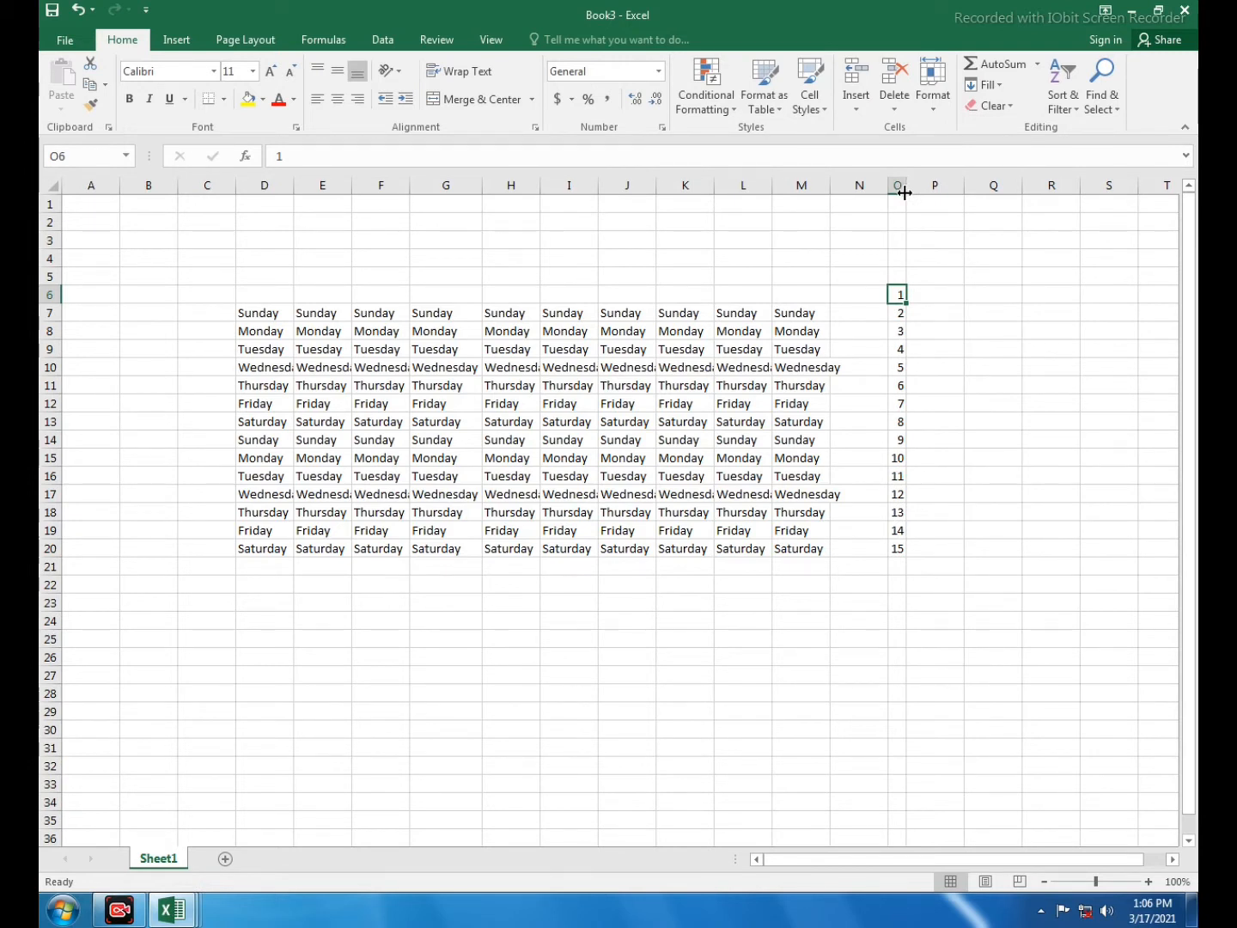
pyautogui.hotkey('ctrl', 'z')
pyautogui.click(913, 185)
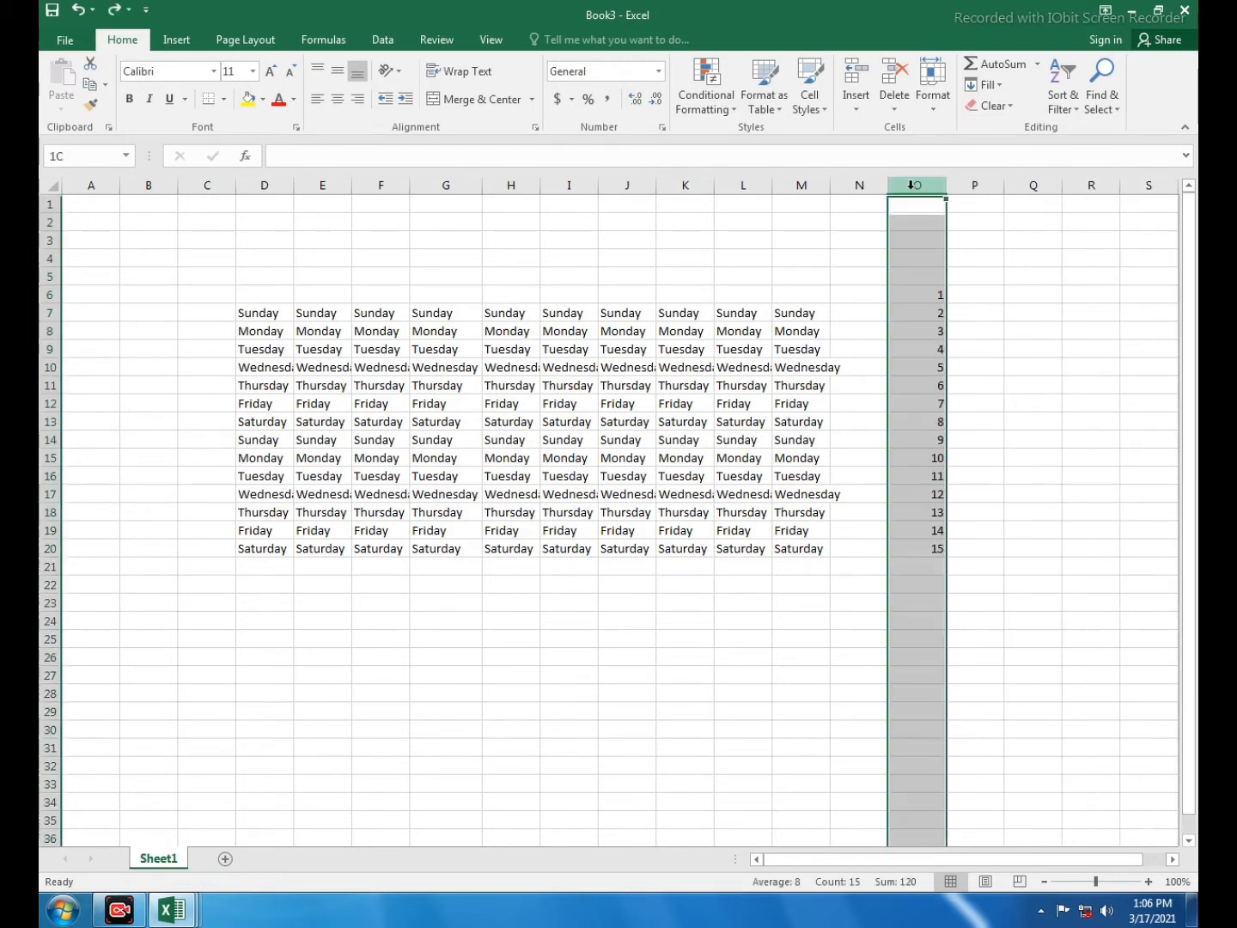
pyautogui.click(933, 80)
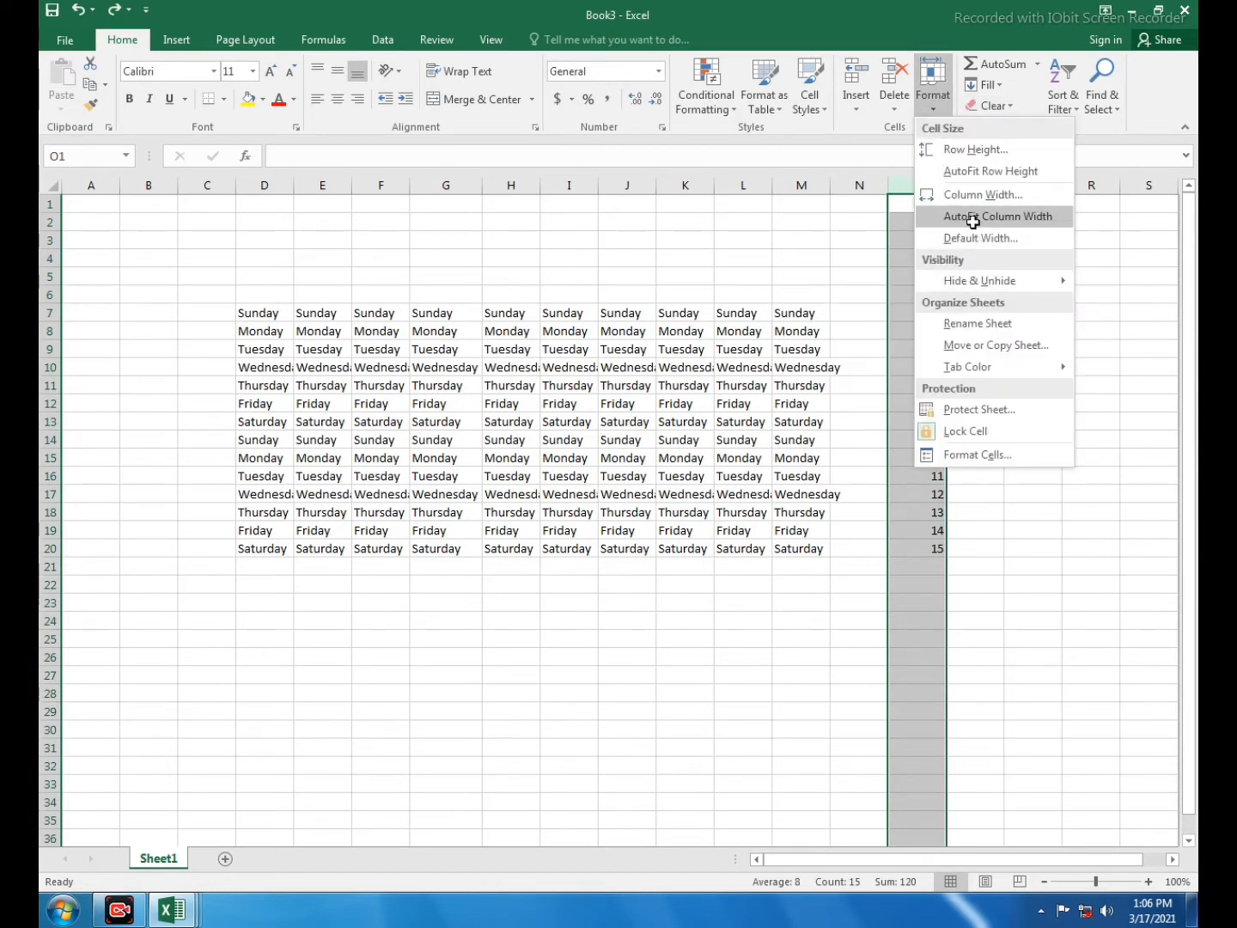
pyautogui.click(972, 216)
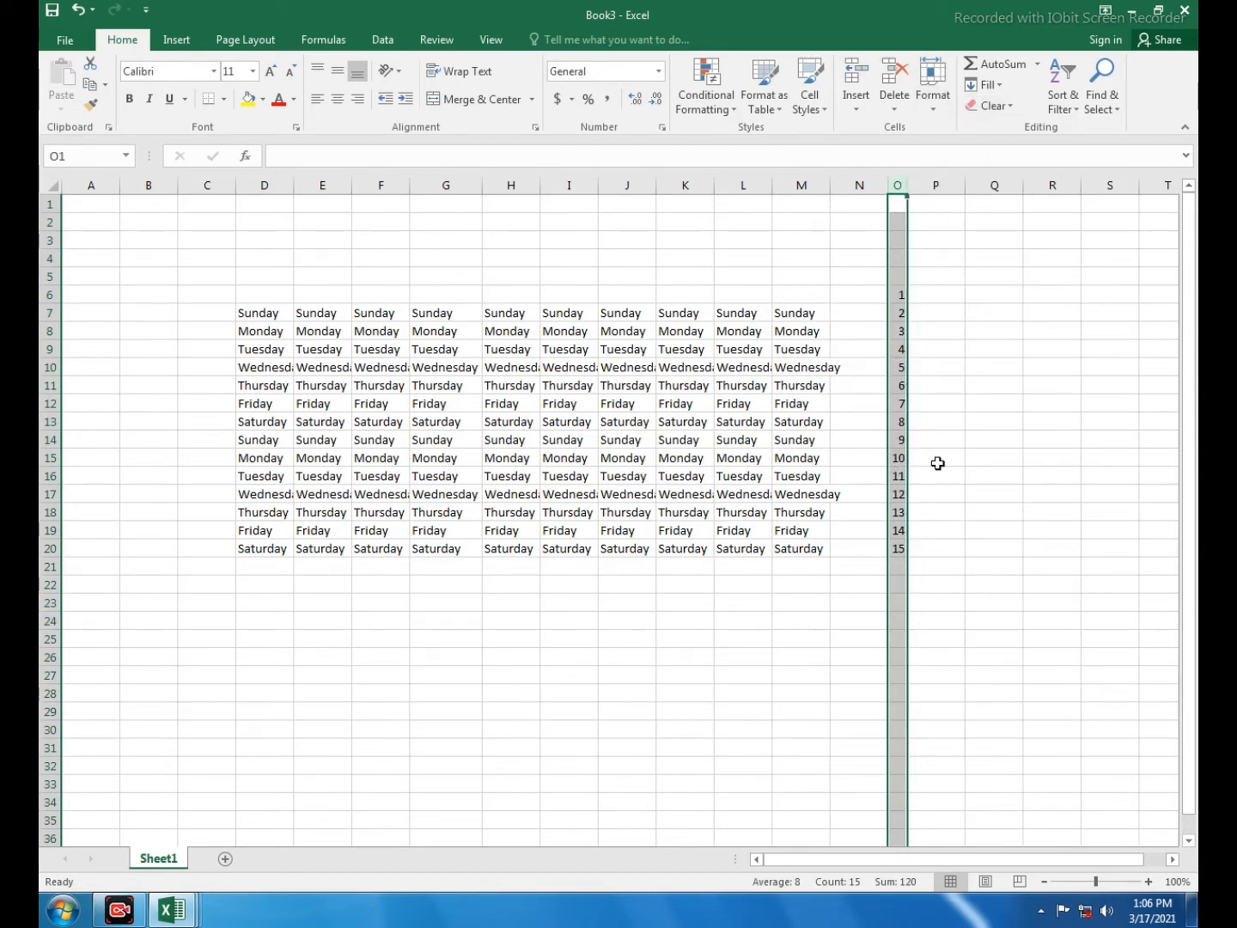
pyautogui.hotkey('ctrl', 'z')
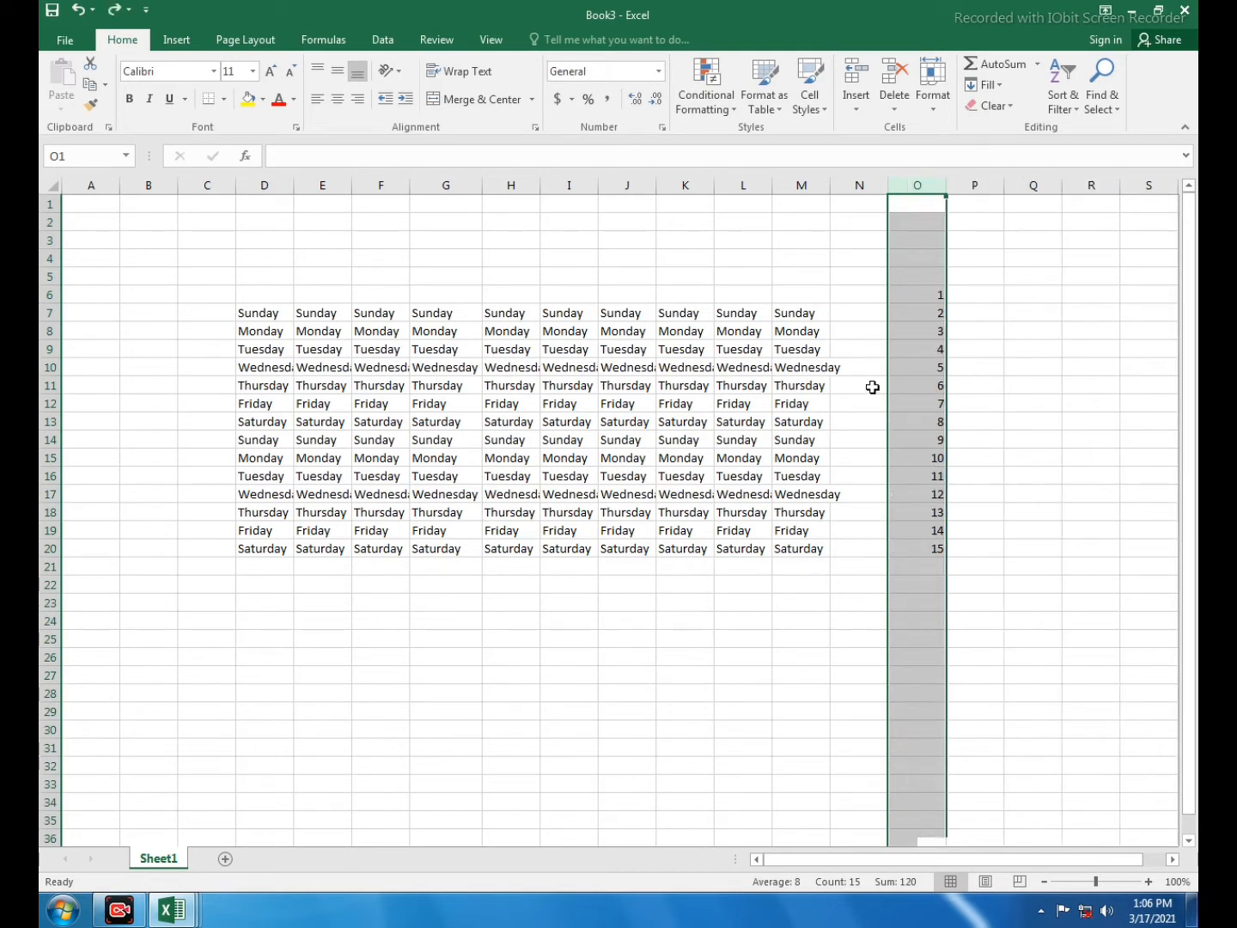
pyautogui.click(871, 386)
pyautogui.click(933, 85)
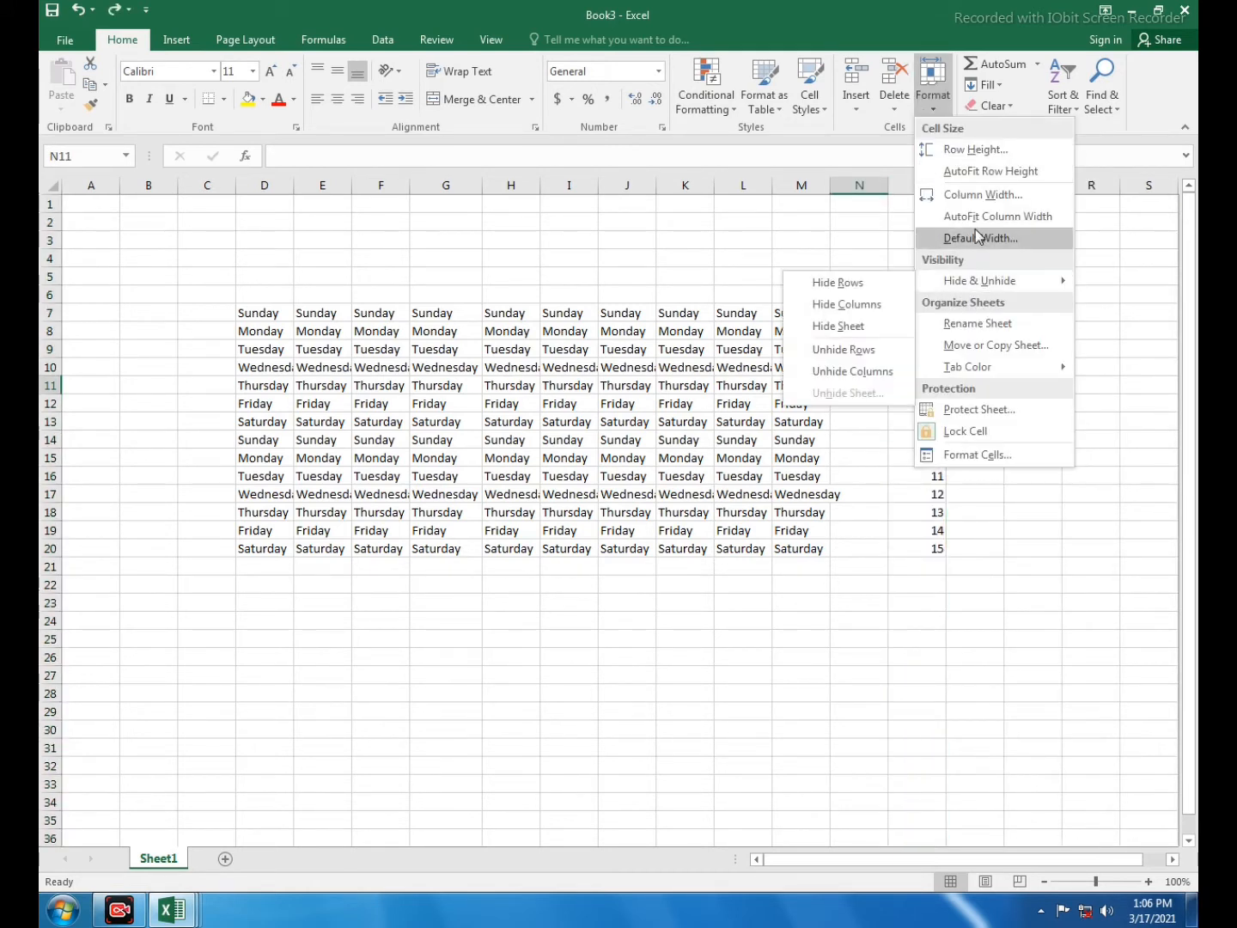
pyautogui.click(958, 239)
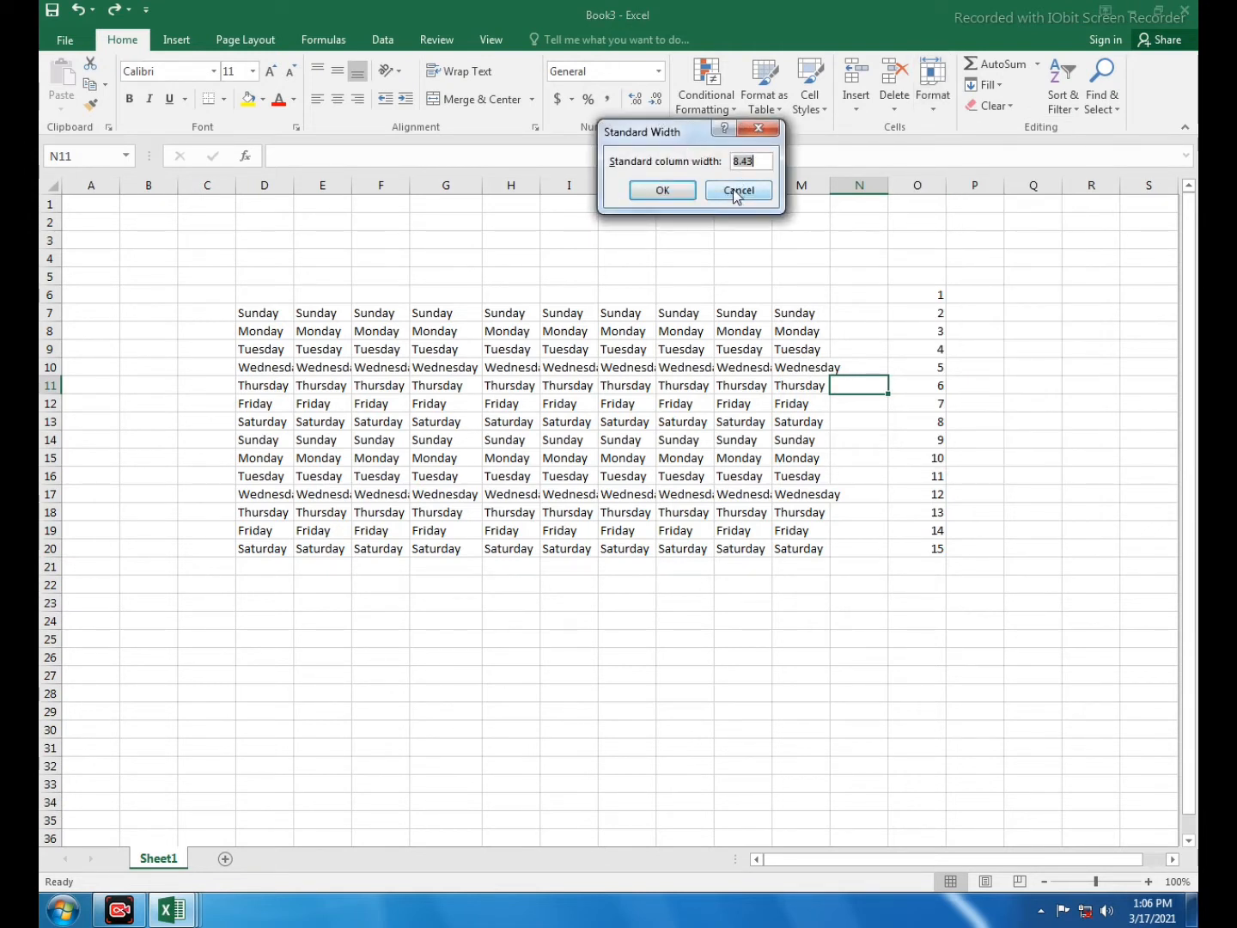
pyautogui.click(749, 192)
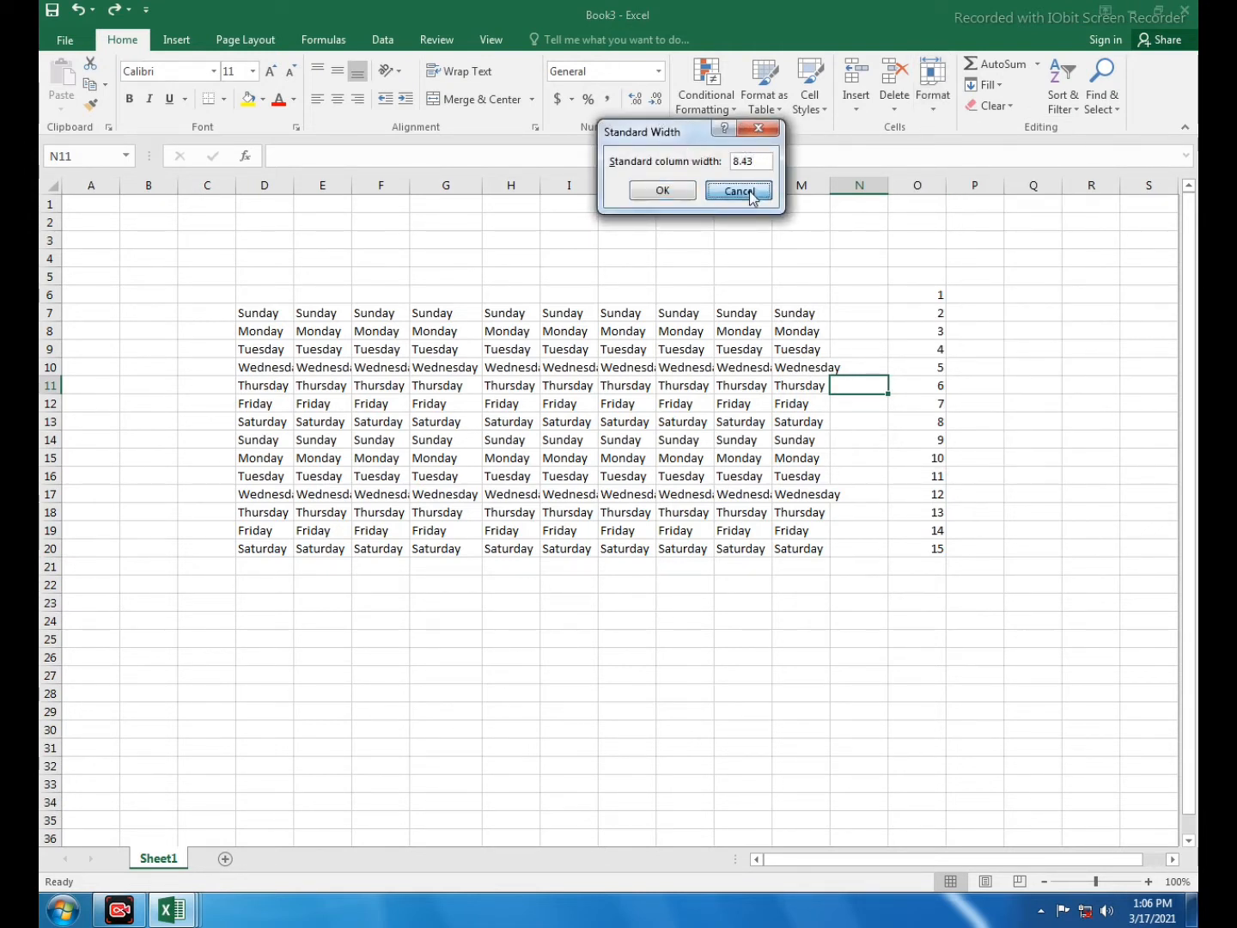
pyautogui.click(933, 107)
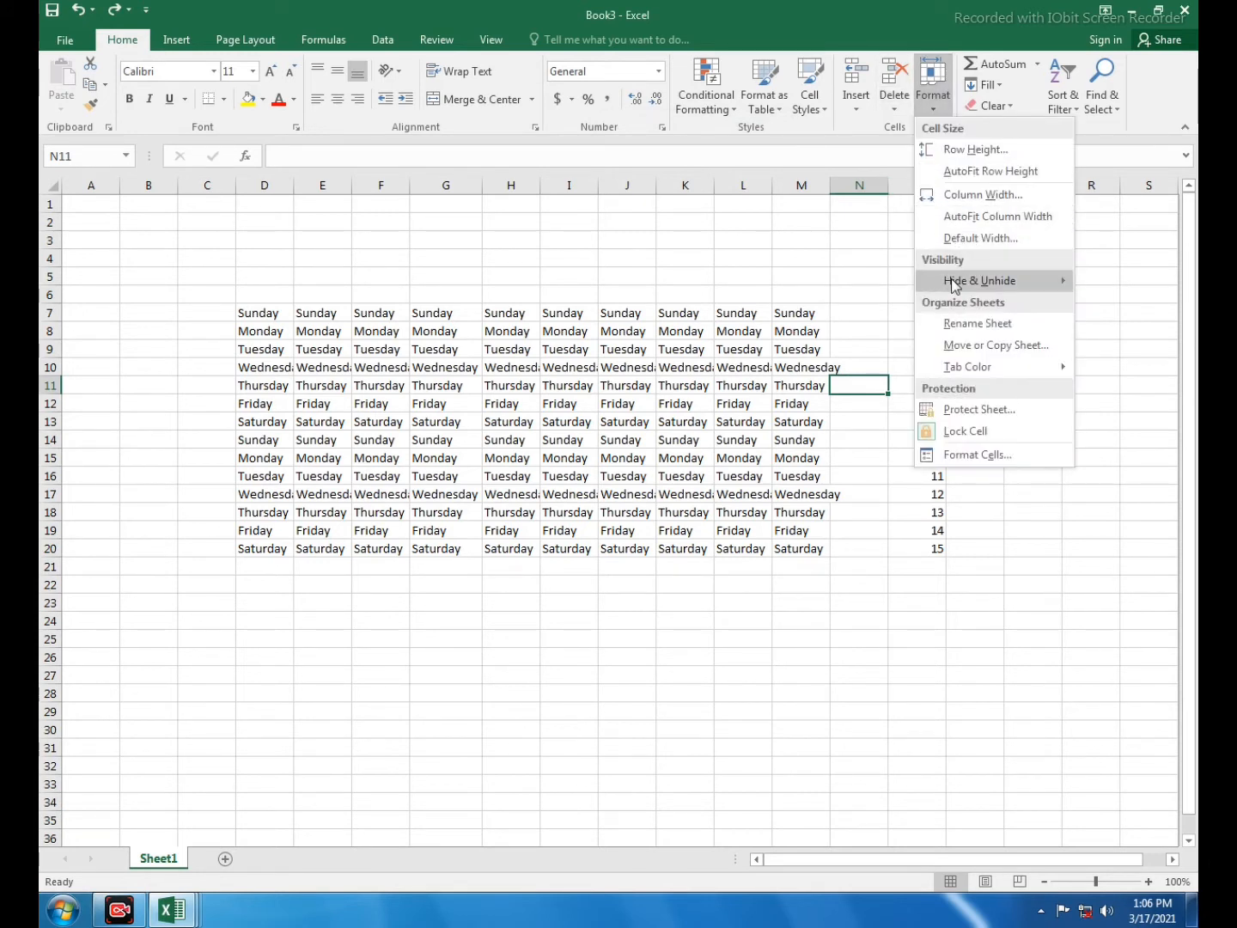
pyautogui.moveTo(954, 286)
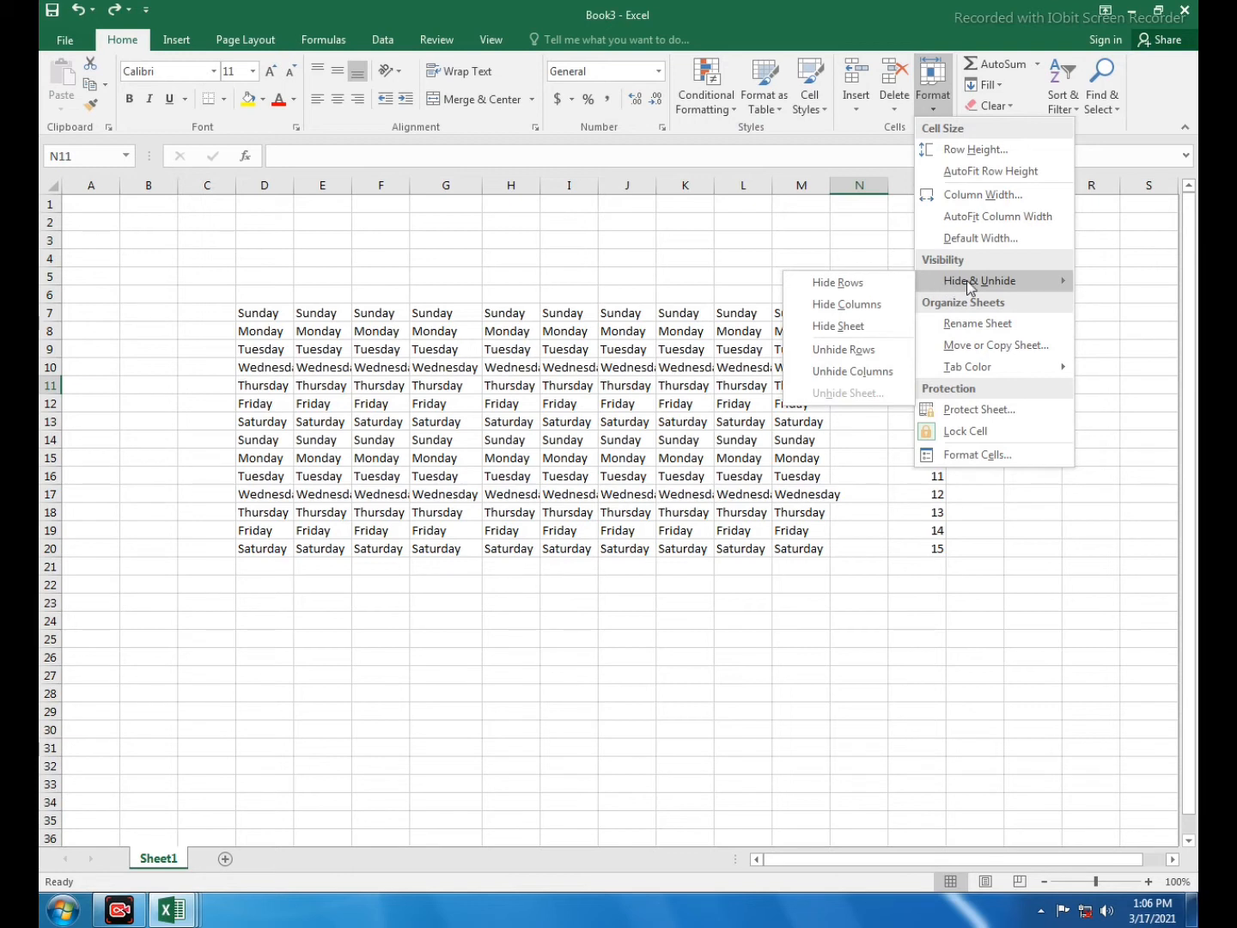
pyautogui.click(258, 413)
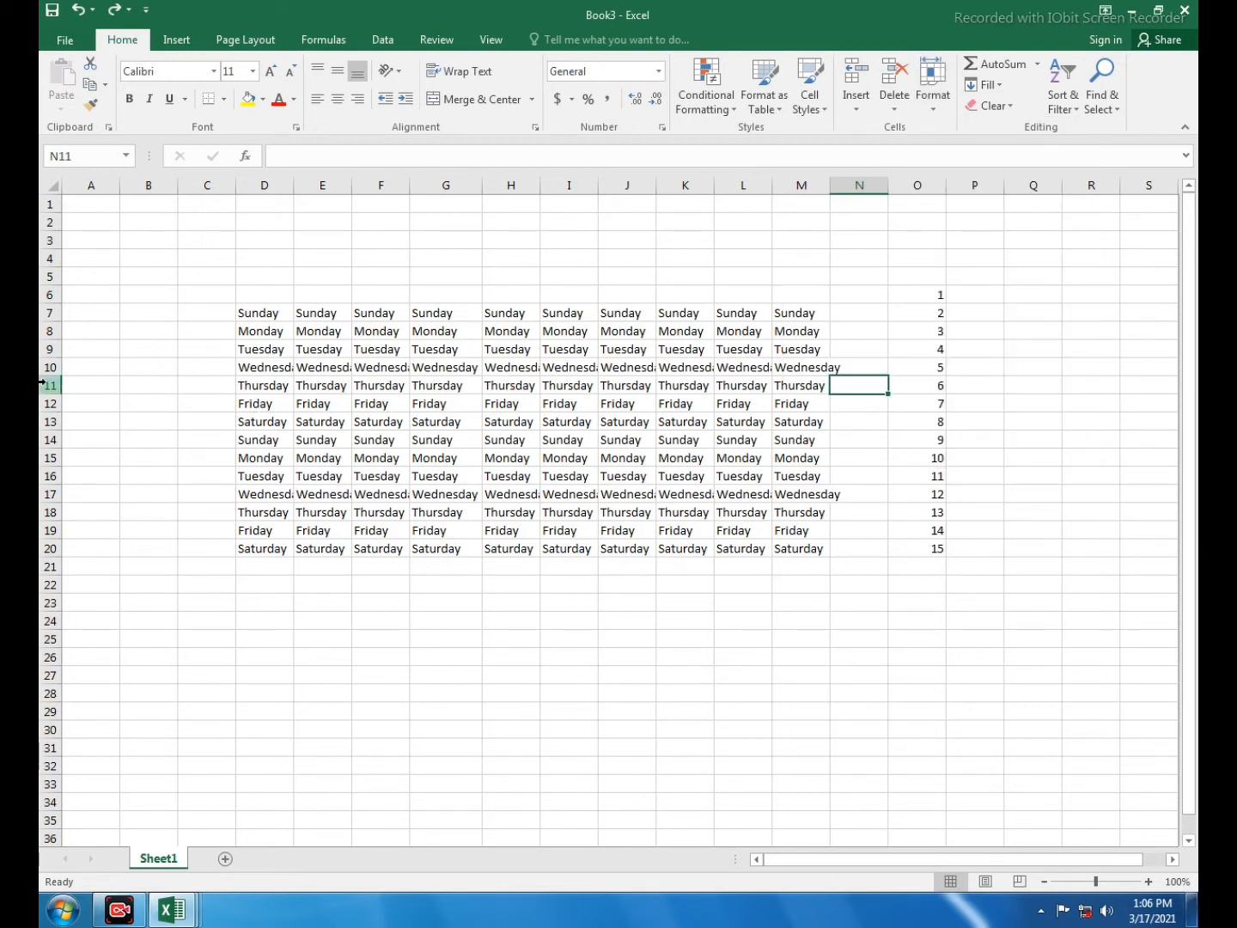
pyautogui.moveTo(51, 386); pyautogui.dragTo(51, 466)
pyautogui.click(938, 116)
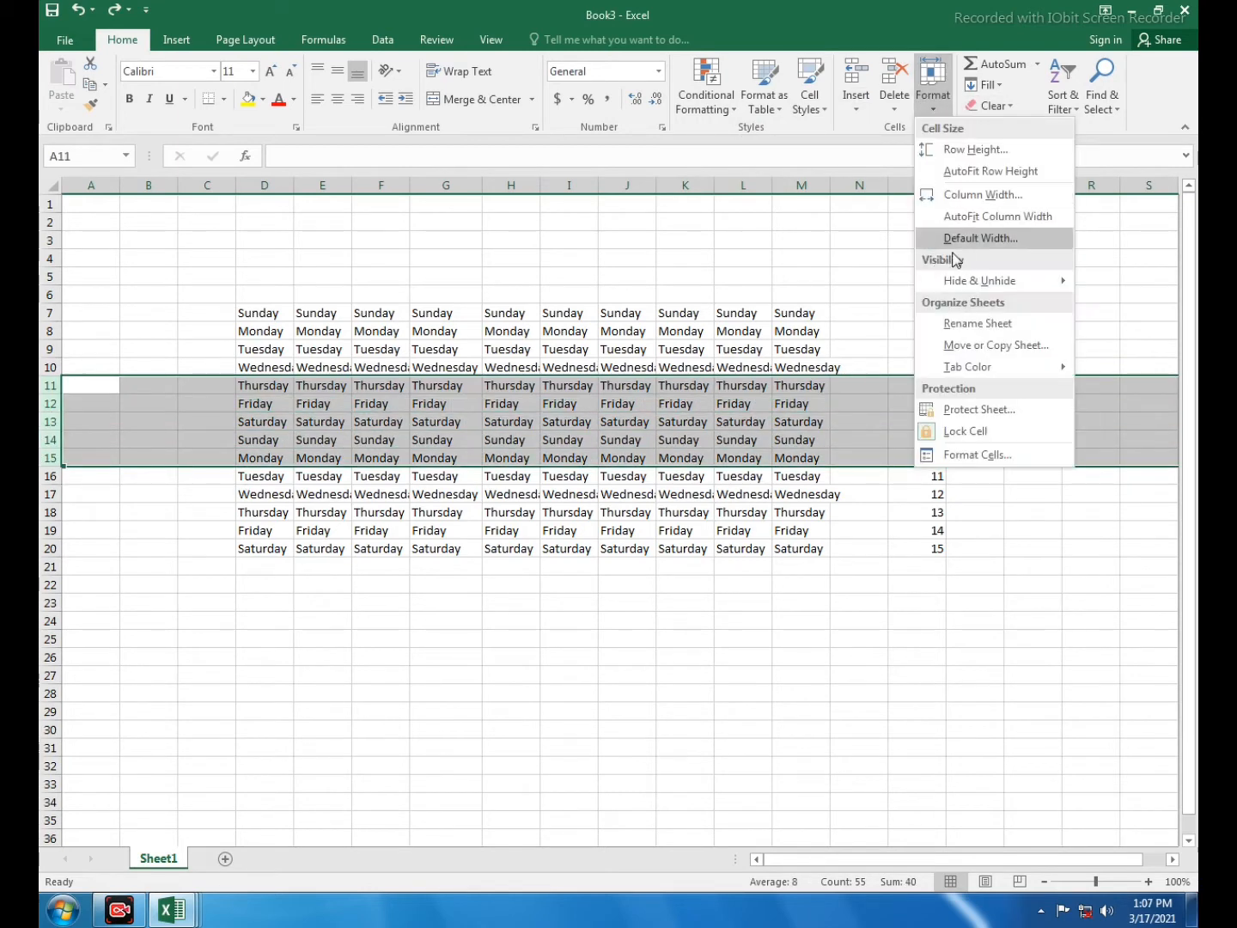
pyautogui.moveTo(960, 280)
pyautogui.click(822, 283)
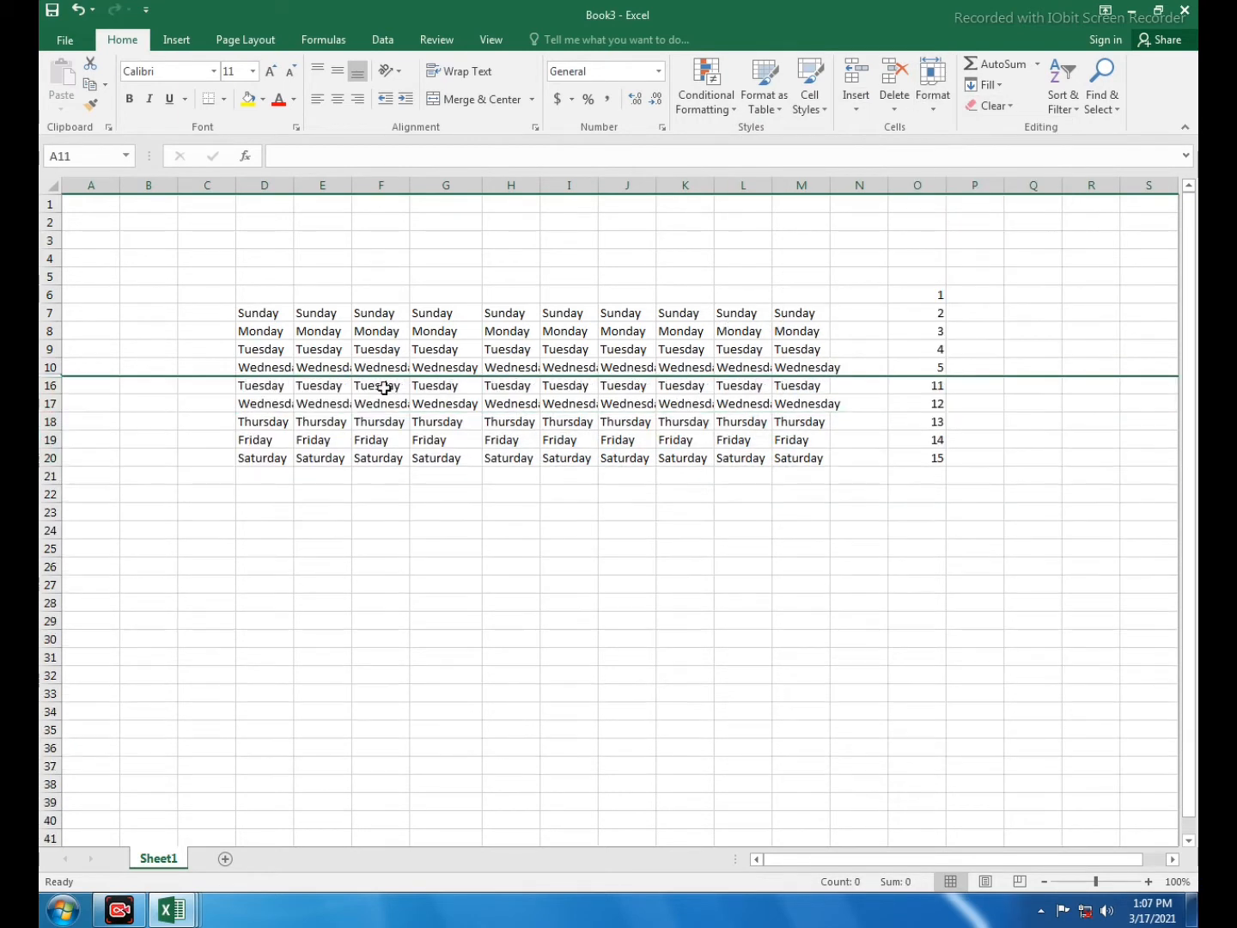
pyautogui.moveTo(51, 369); pyautogui.dragTo(53, 386)
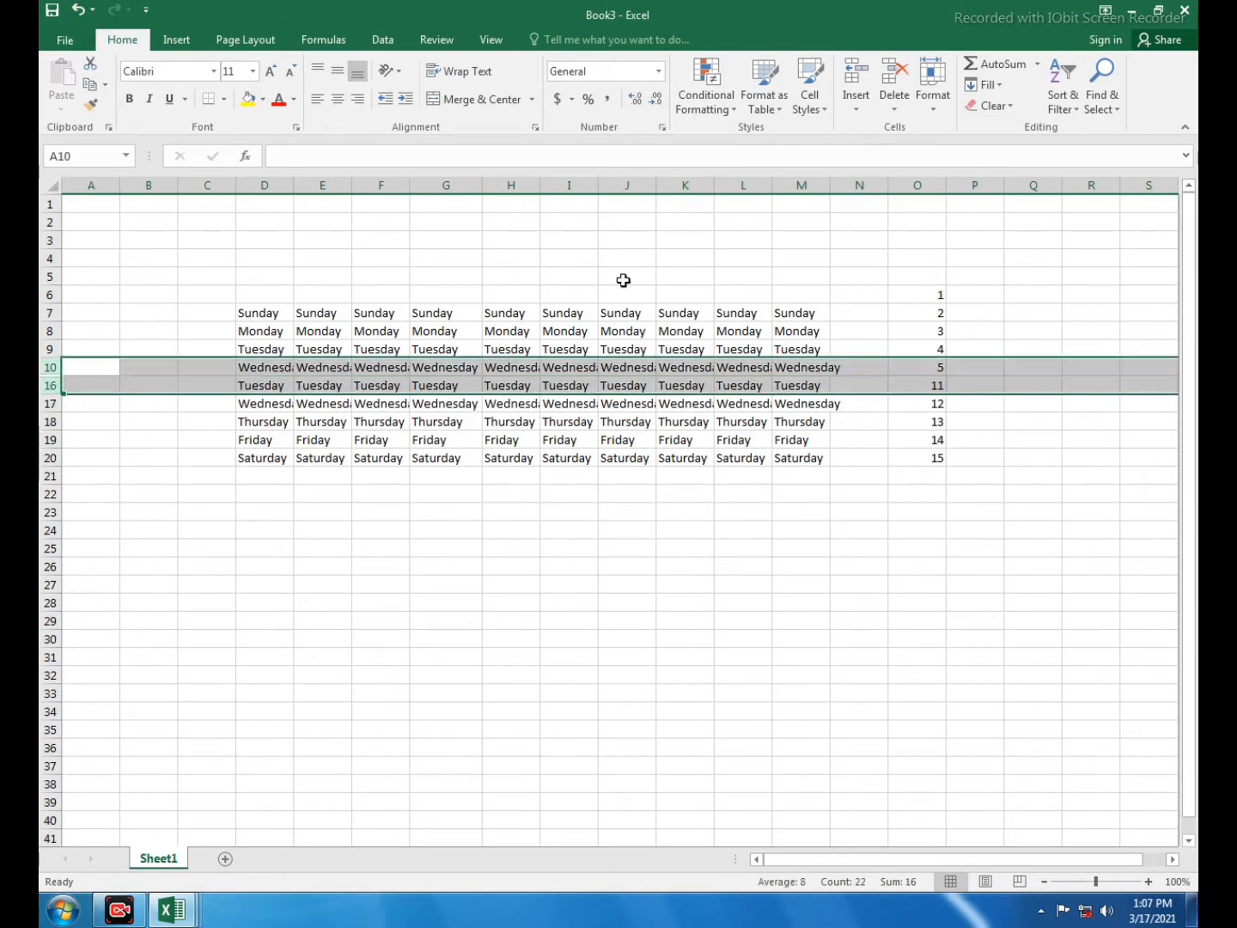
pyautogui.click(932, 86)
pyautogui.moveTo(971, 283)
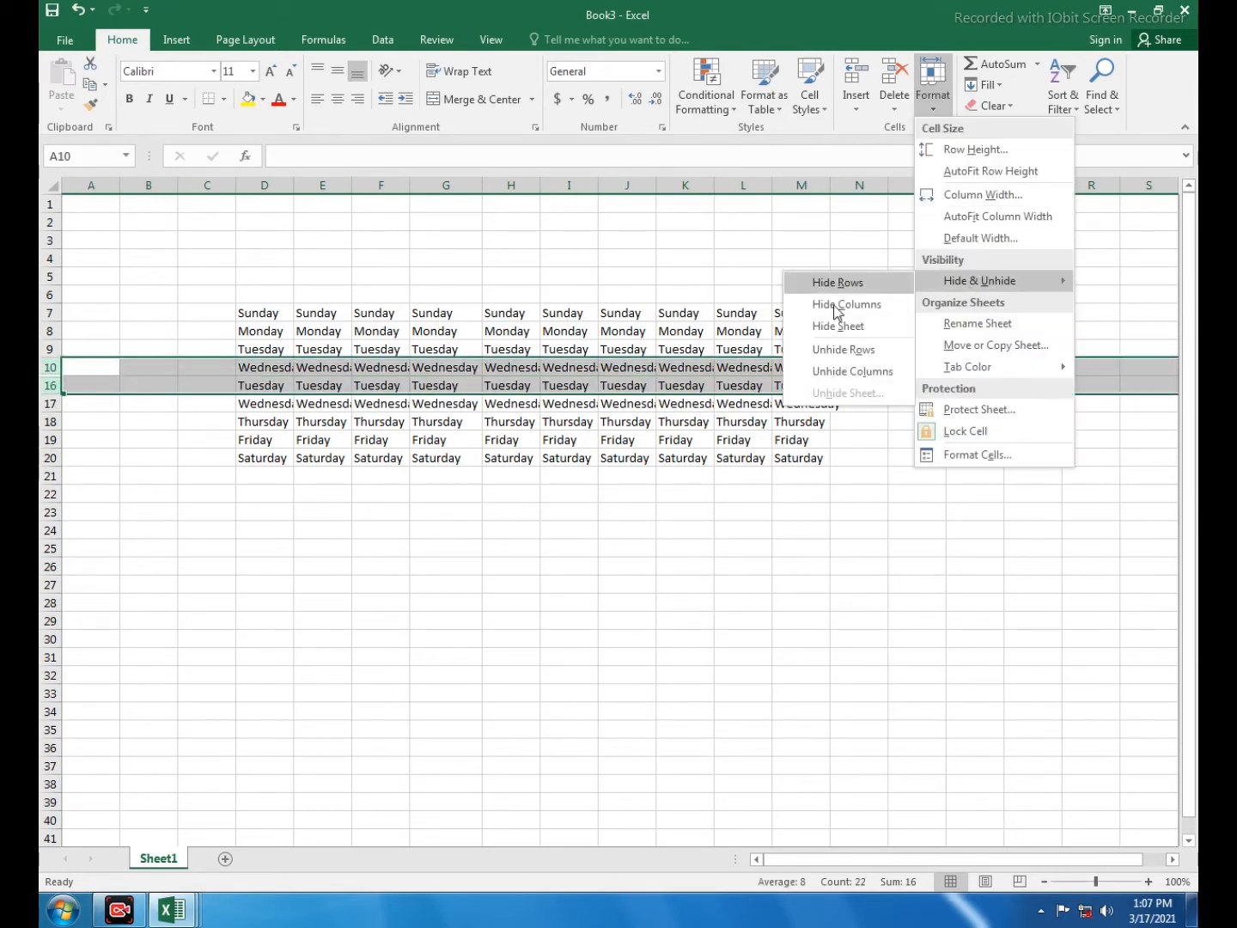
pyautogui.click(795, 353)
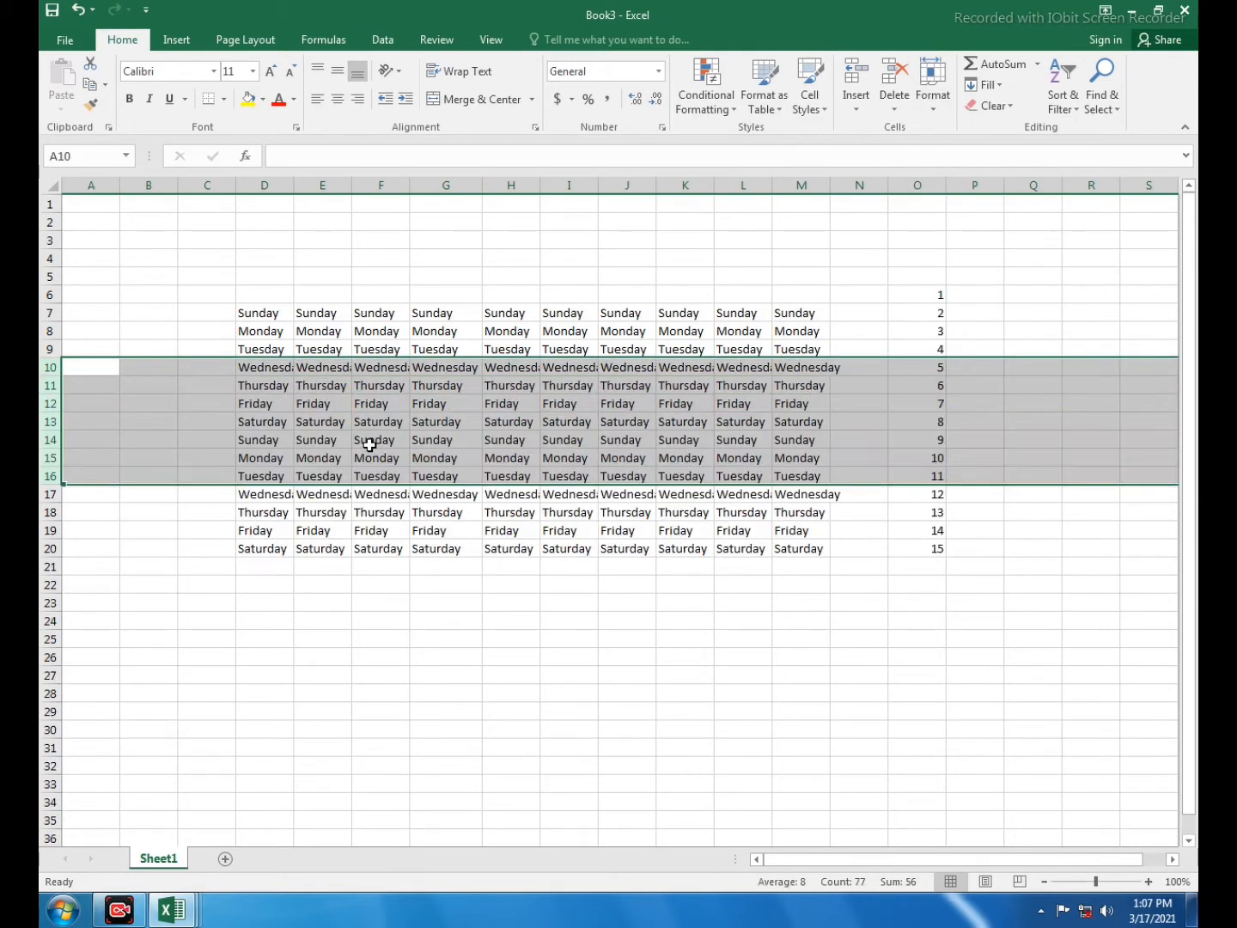
pyautogui.click(446, 421)
pyautogui.click(381, 185)
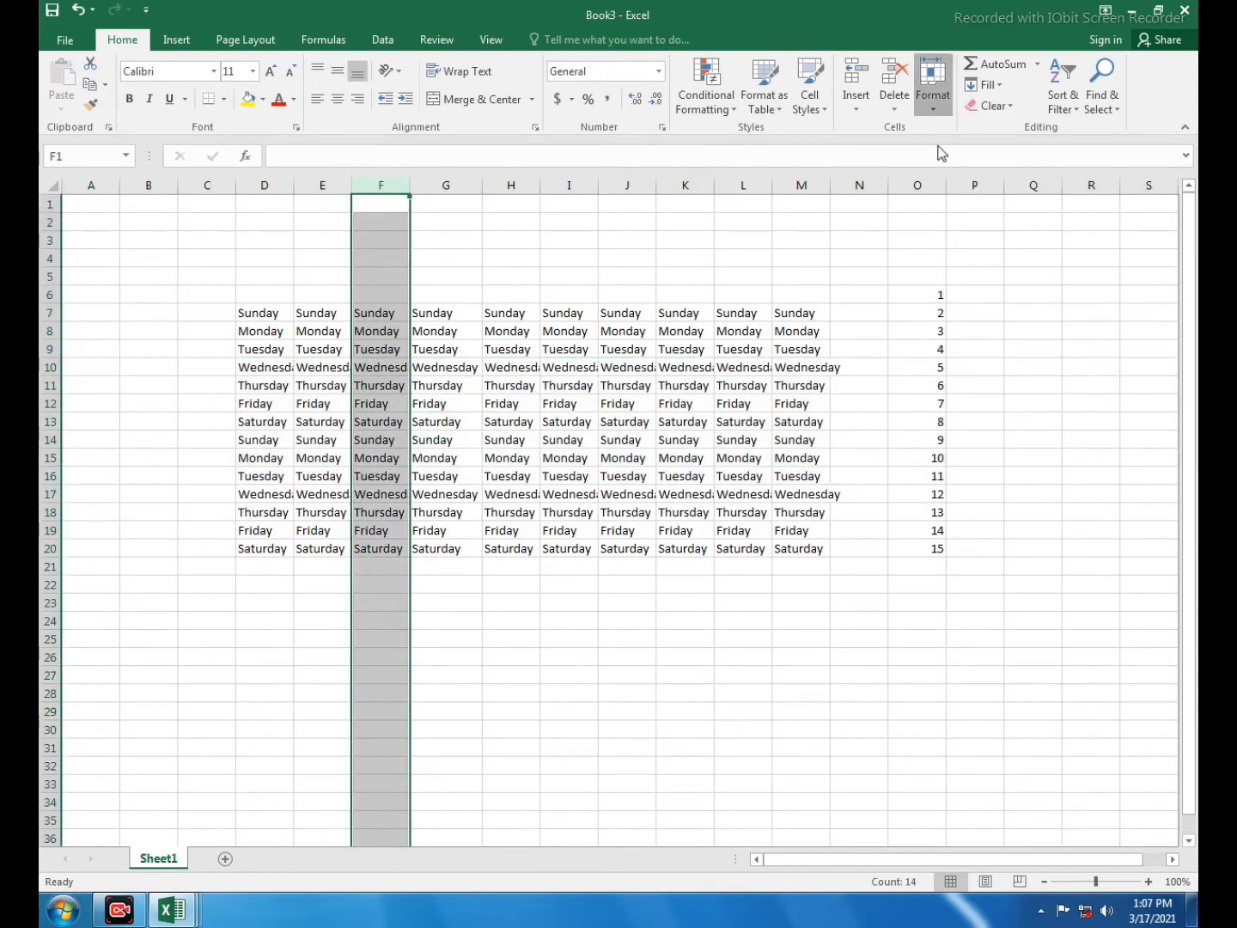
pyautogui.click(933, 86)
pyautogui.moveTo(929, 292)
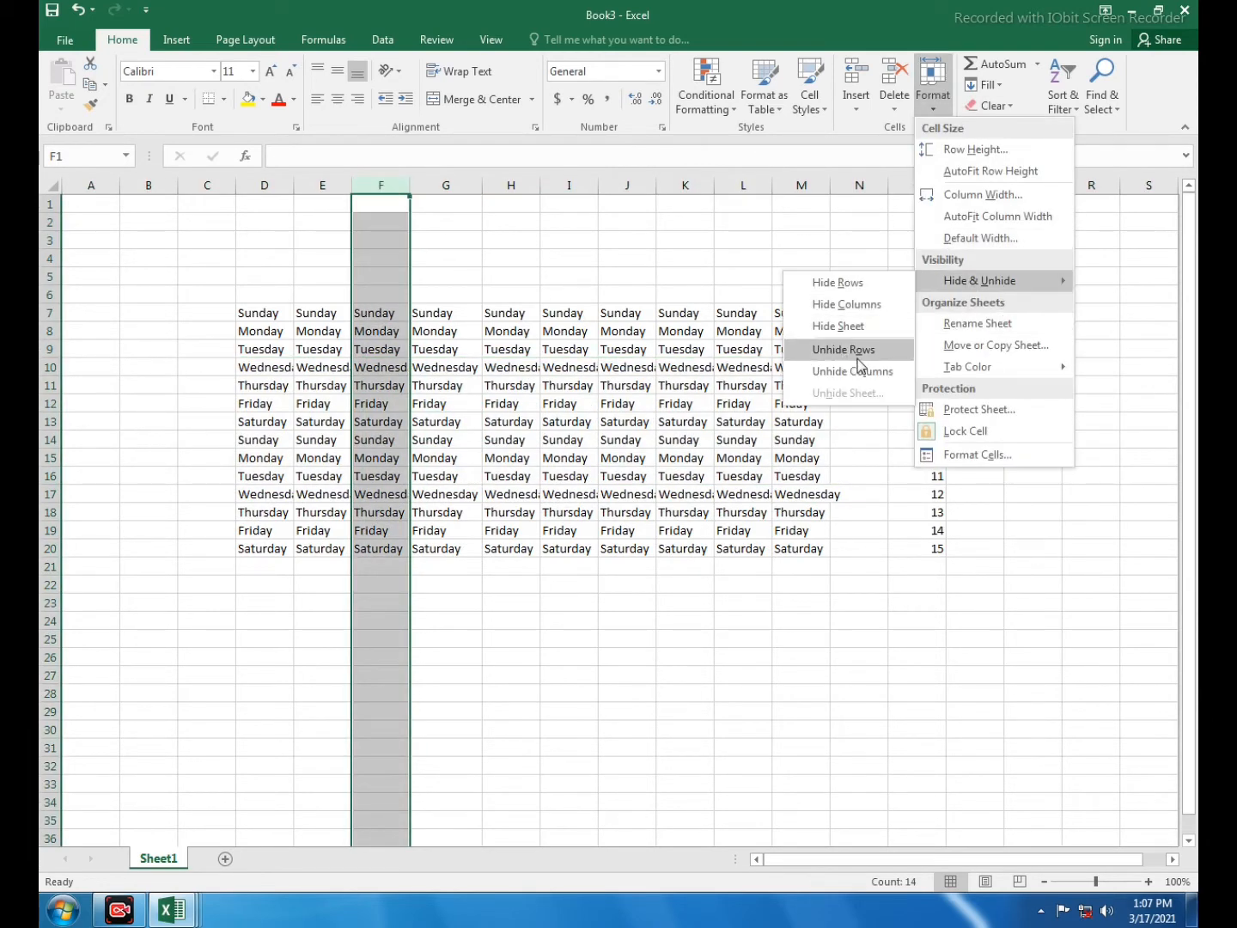
pyautogui.click(862, 305)
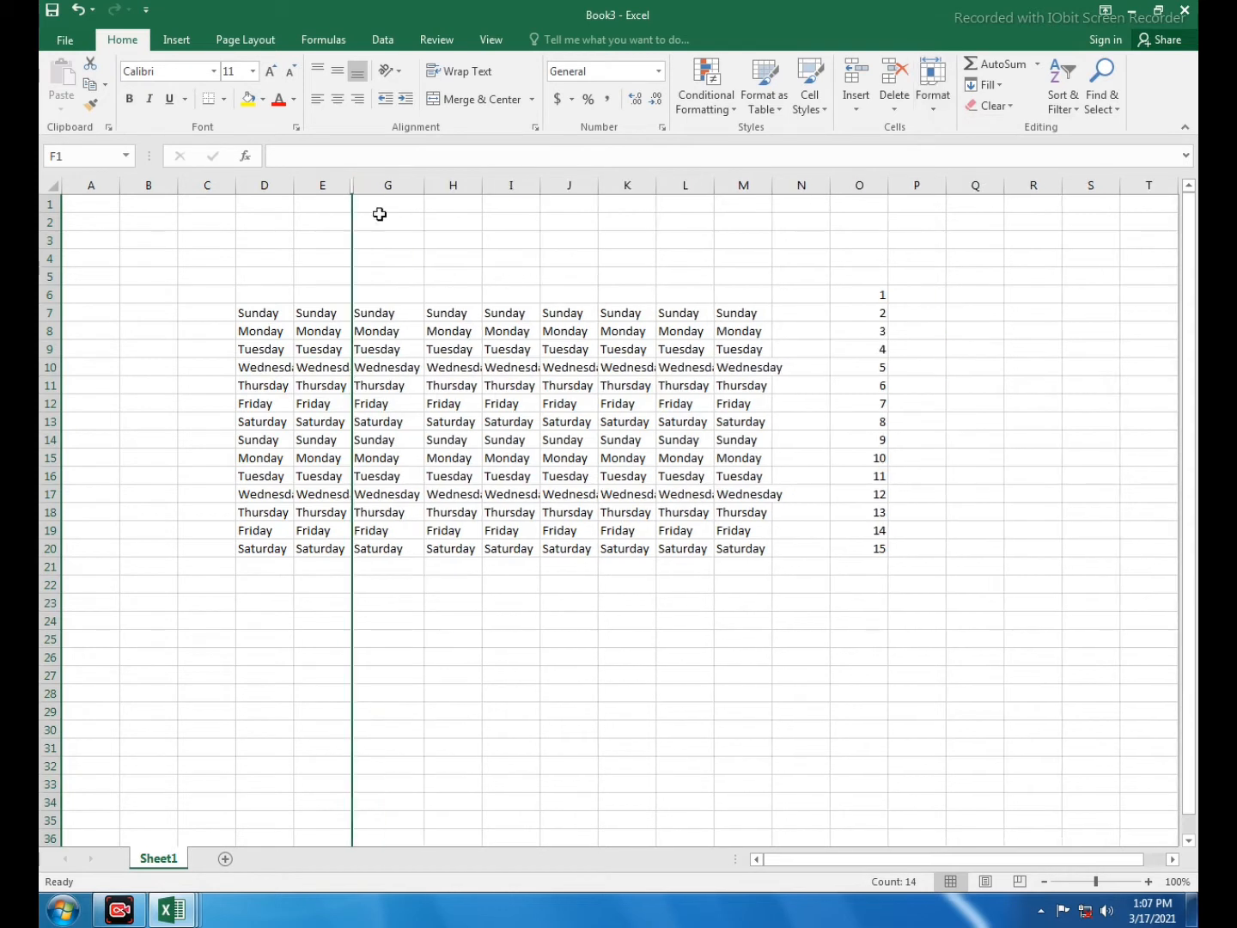
pyautogui.moveTo(329, 183); pyautogui.dragTo(378, 186)
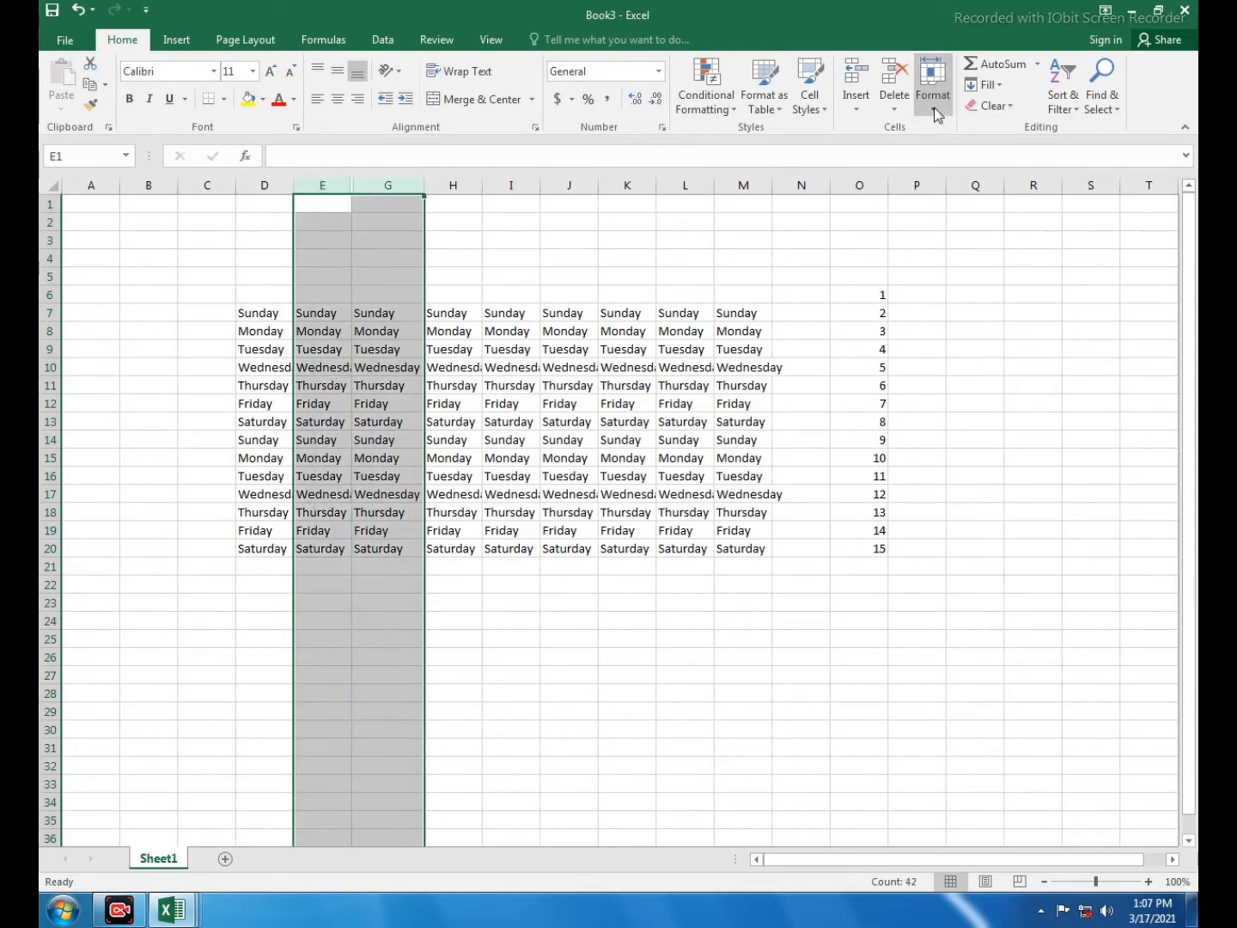
pyautogui.click(932, 86)
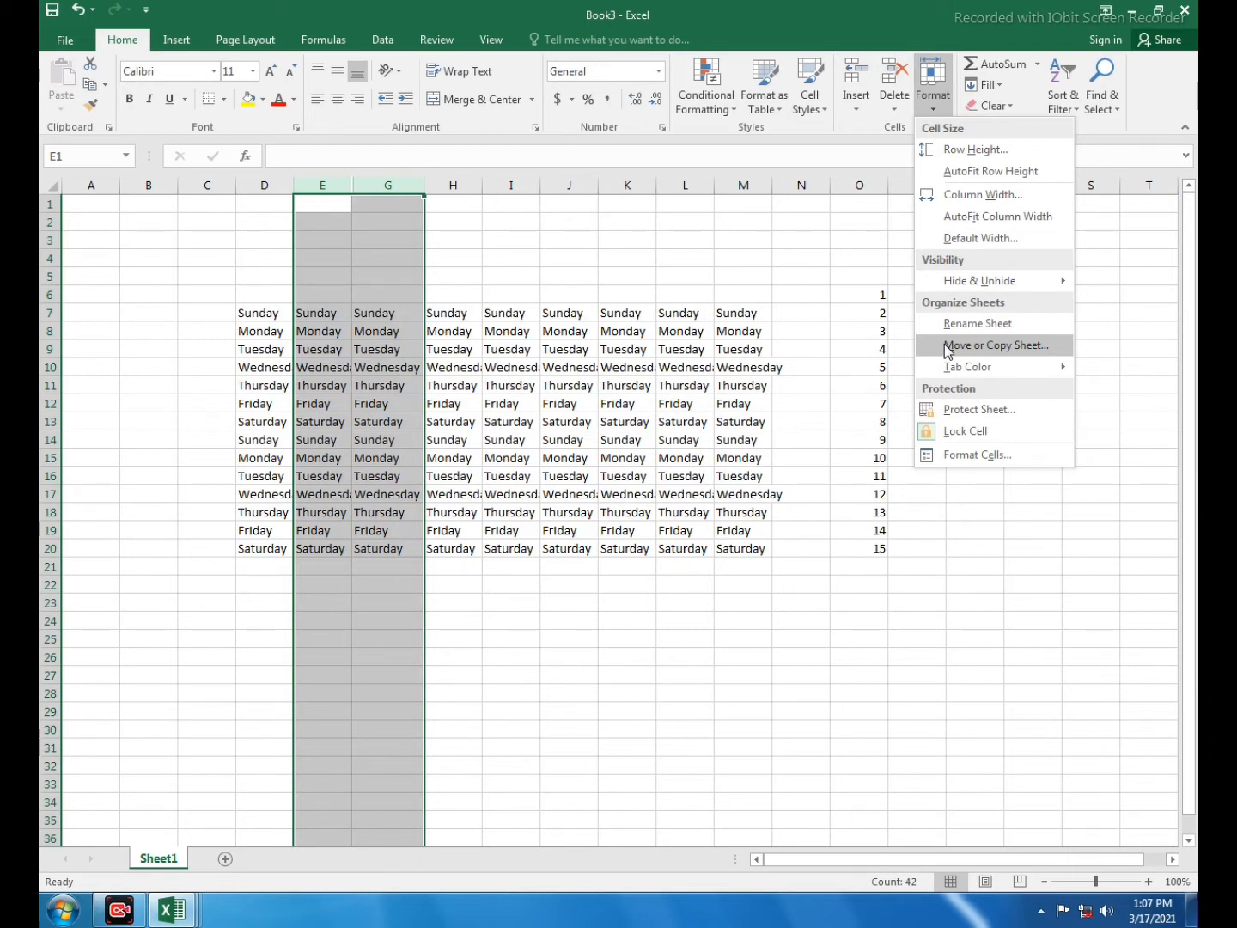
pyautogui.moveTo(980, 280)
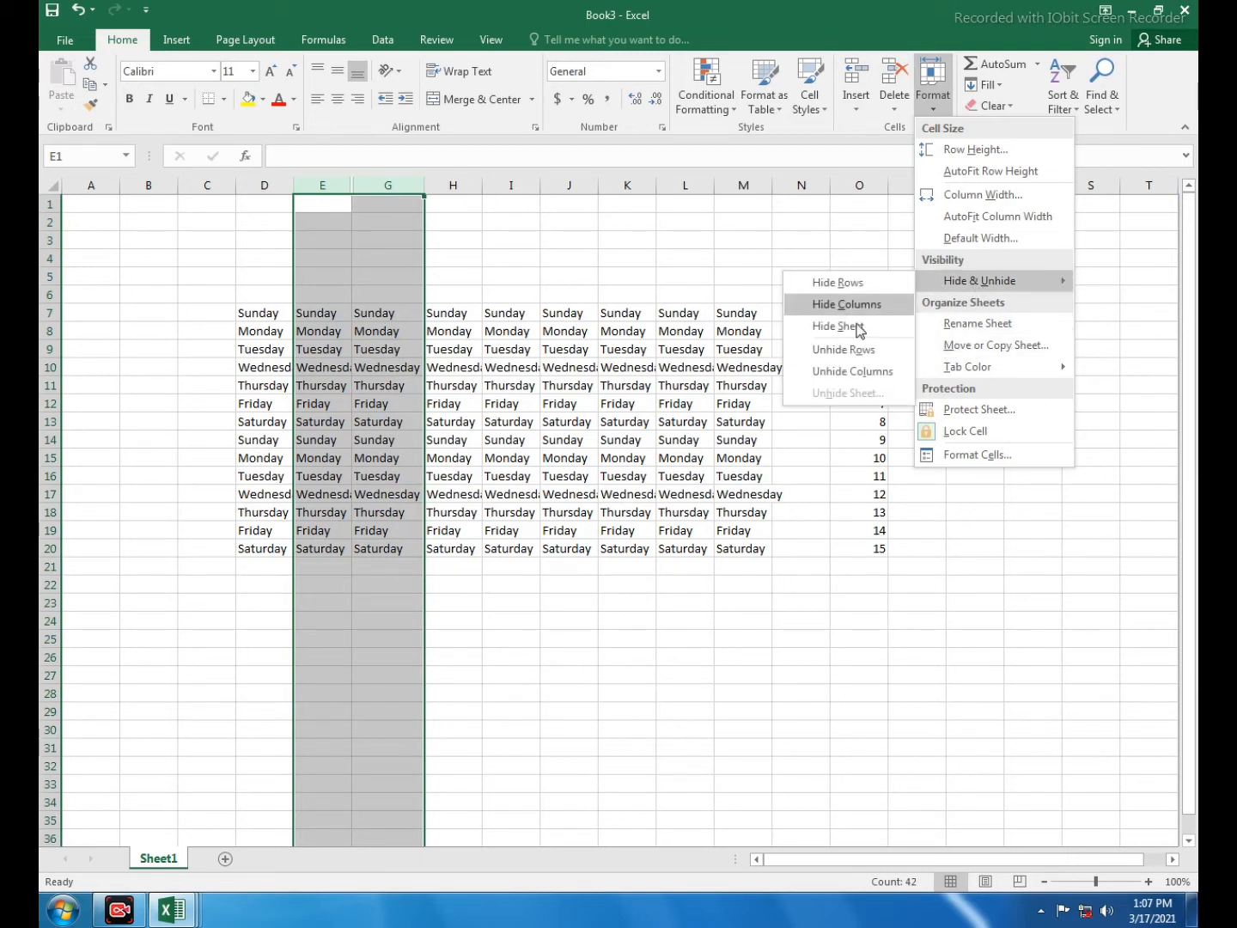
pyautogui.click(838, 367)
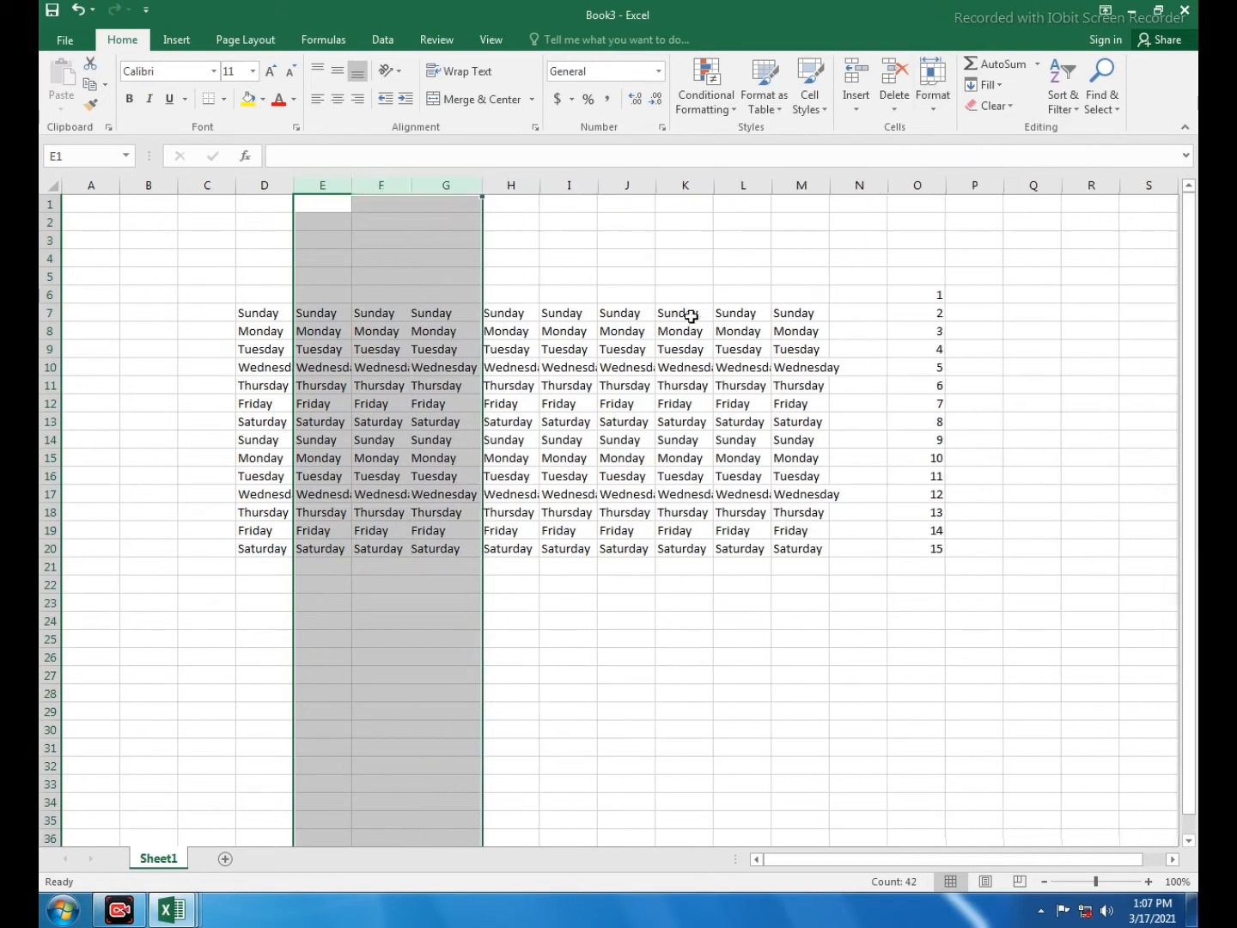
pyautogui.click(696, 374)
pyautogui.click(933, 81)
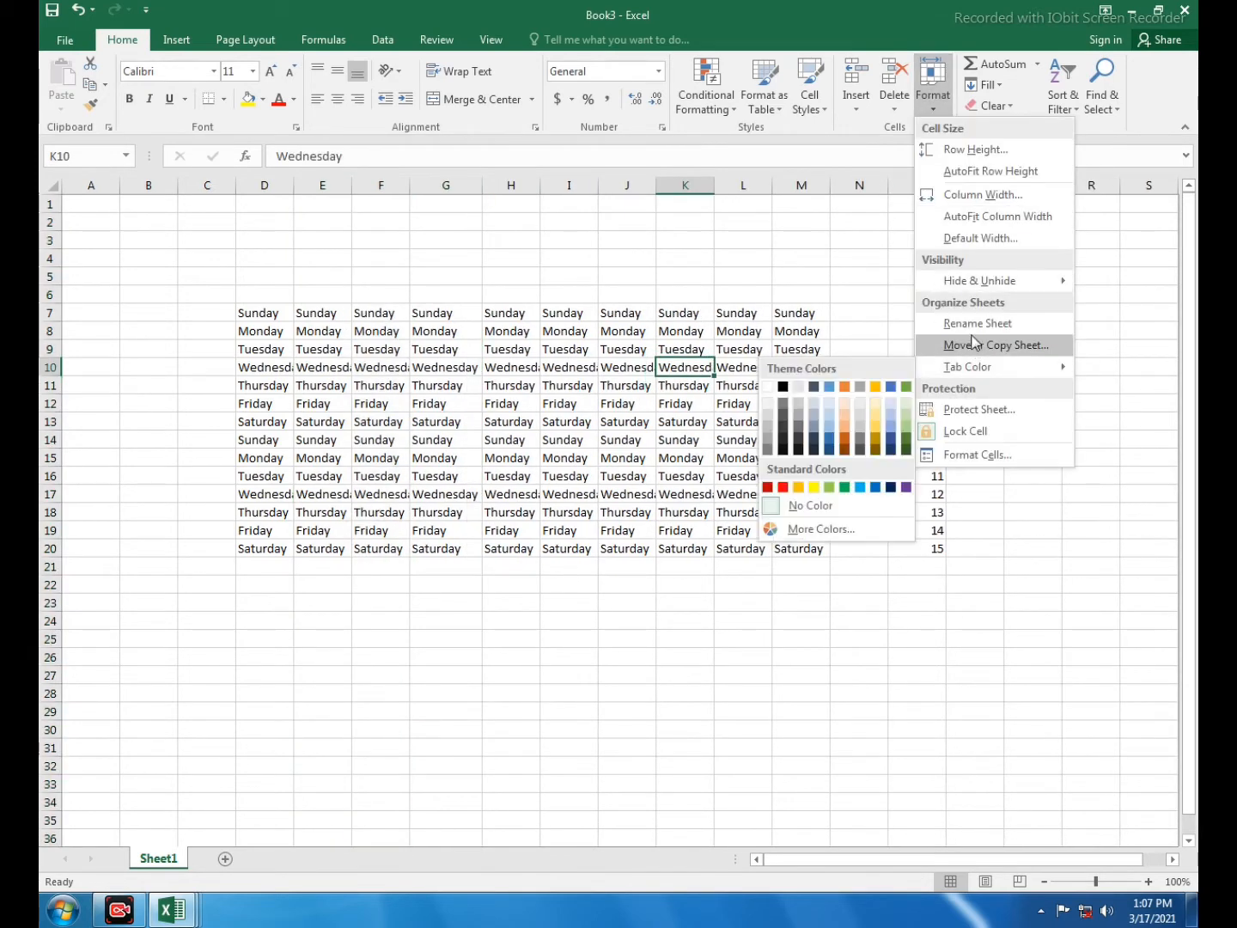
pyautogui.moveTo(980, 281)
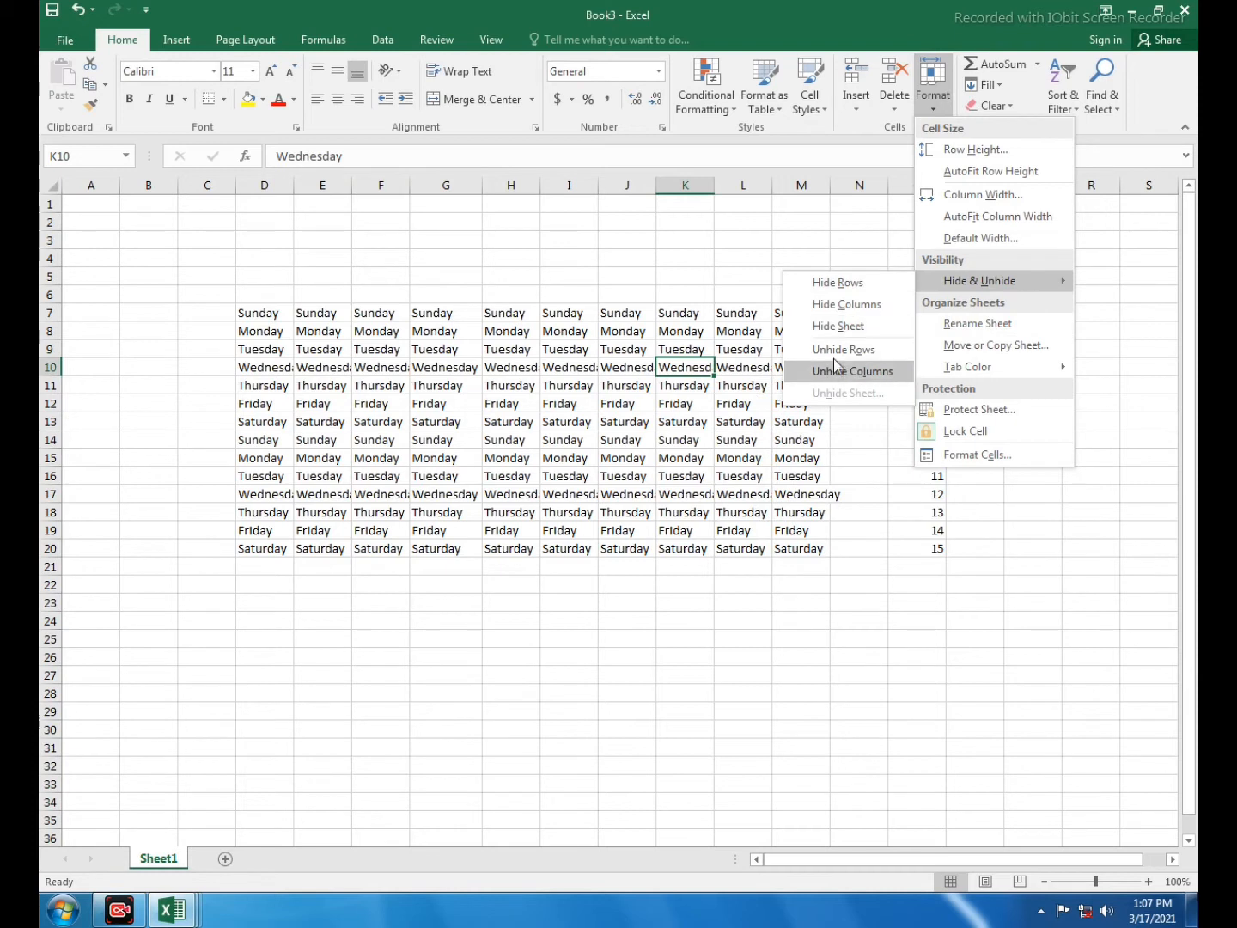
pyautogui.click(849, 119)
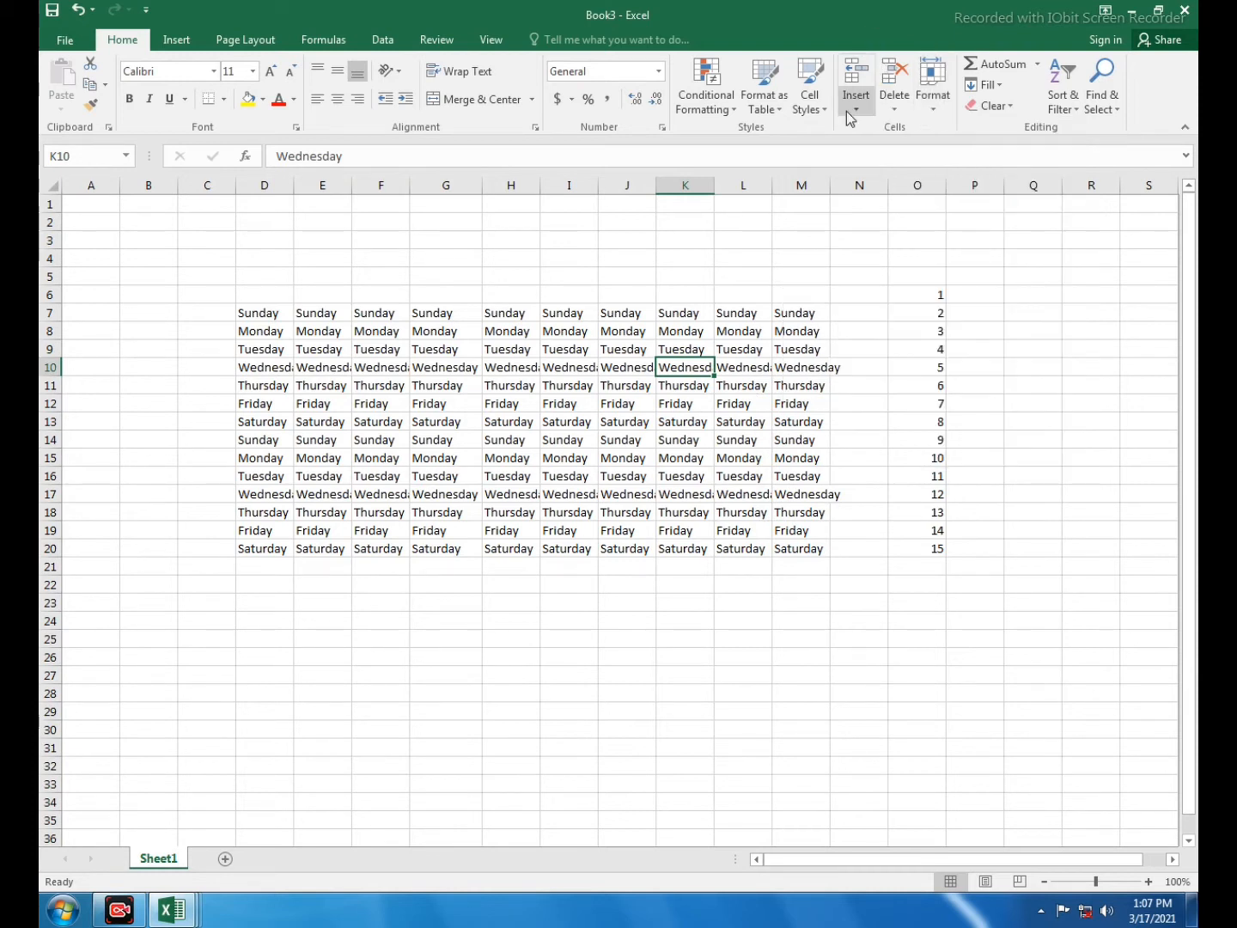
pyautogui.click(849, 116)
# - Insert two new blank sheets, Sheet2 and Sheet3
pyautogui.click(884, 199)
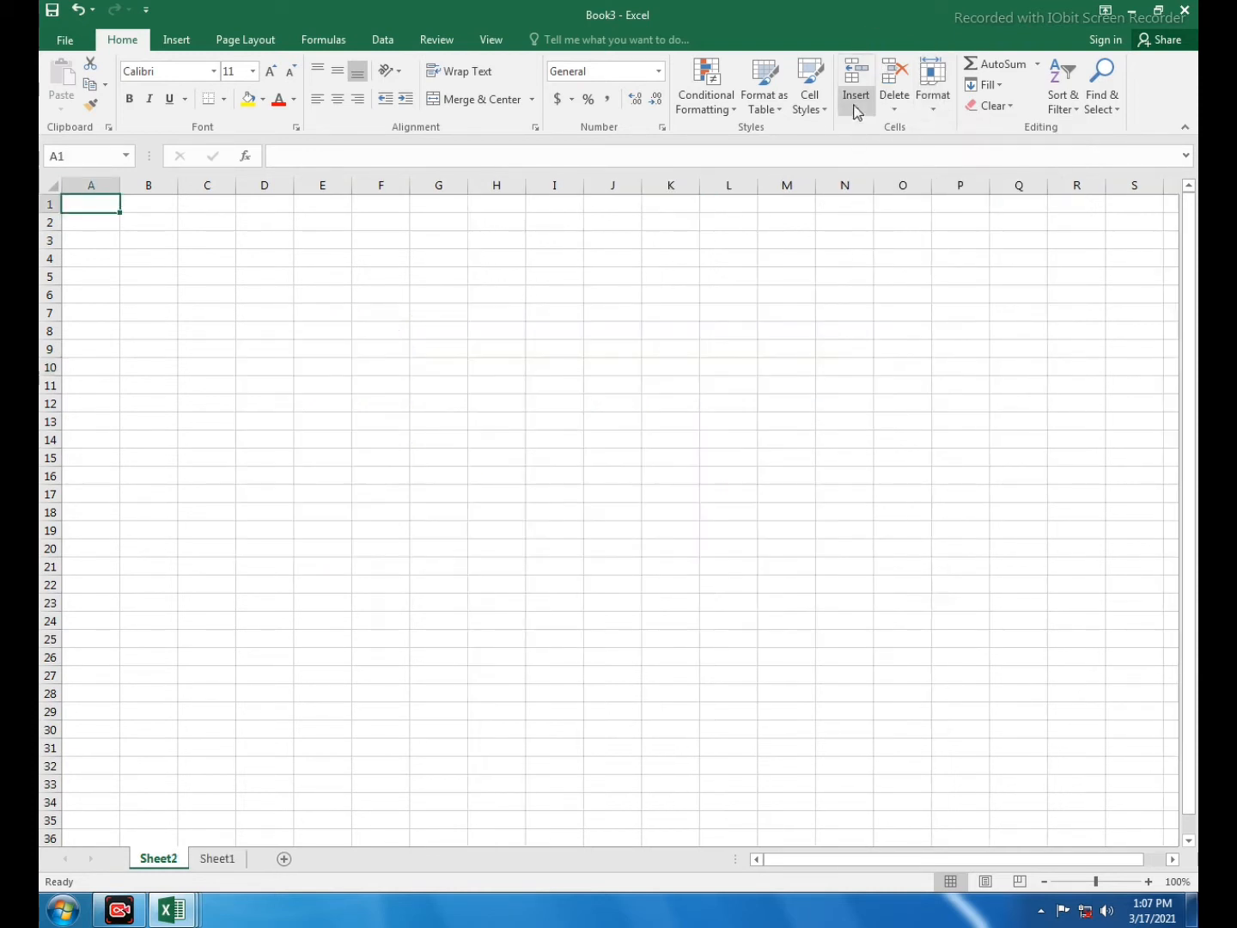
pyautogui.click(856, 102)
pyautogui.click(886, 197)
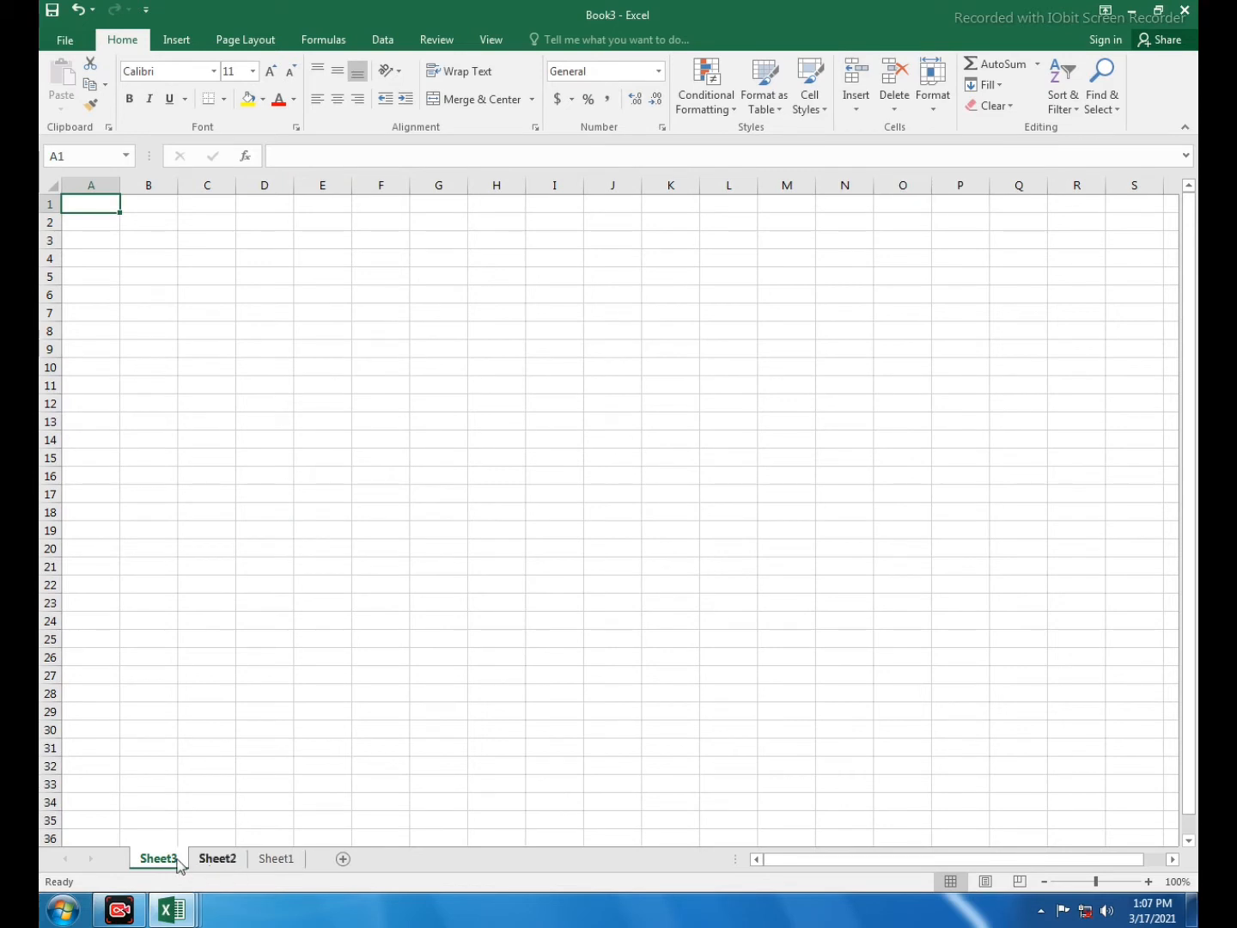
# - Hide Sheet3 and Sheet2
pyautogui.click(933, 101)
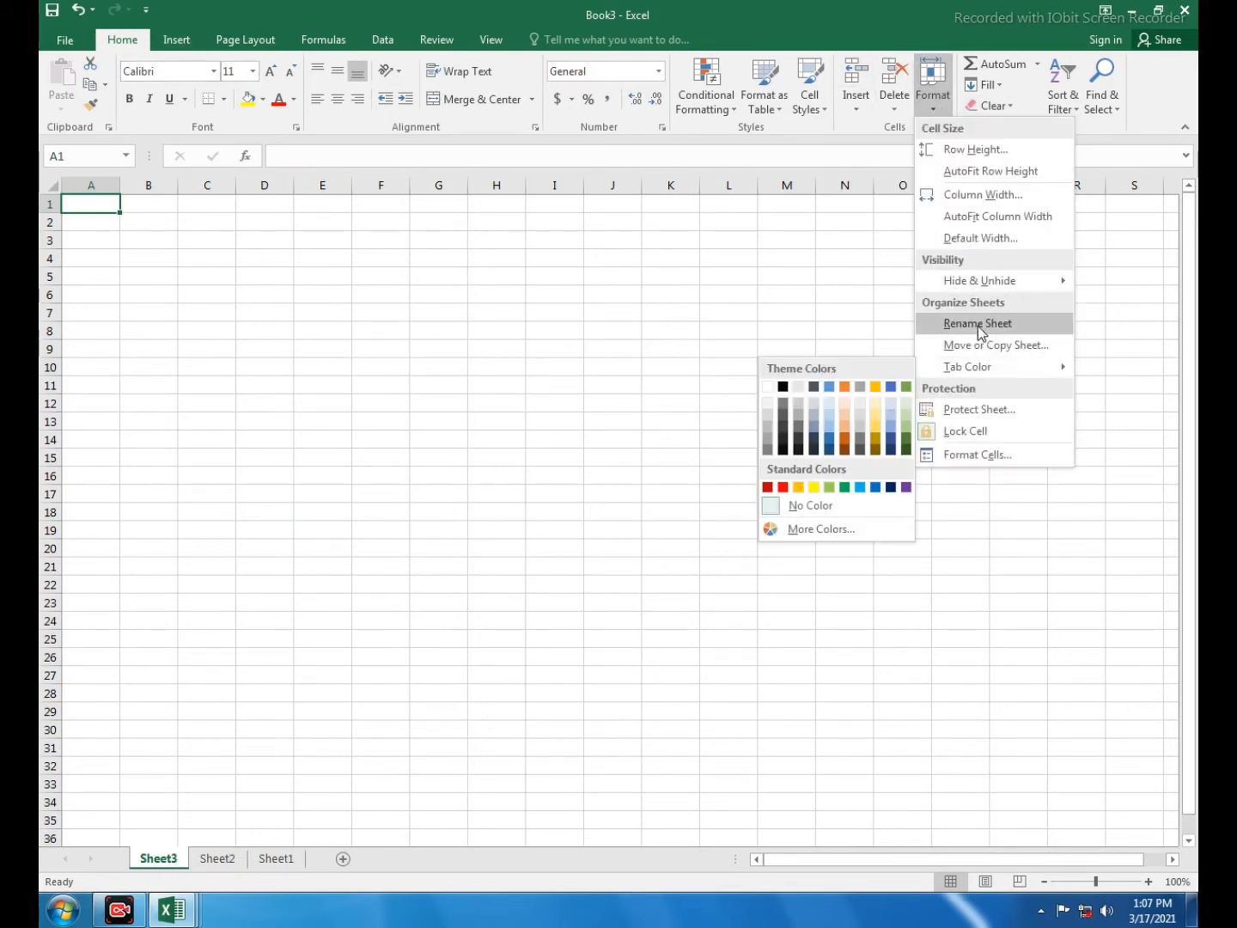
pyautogui.moveTo(979, 282)
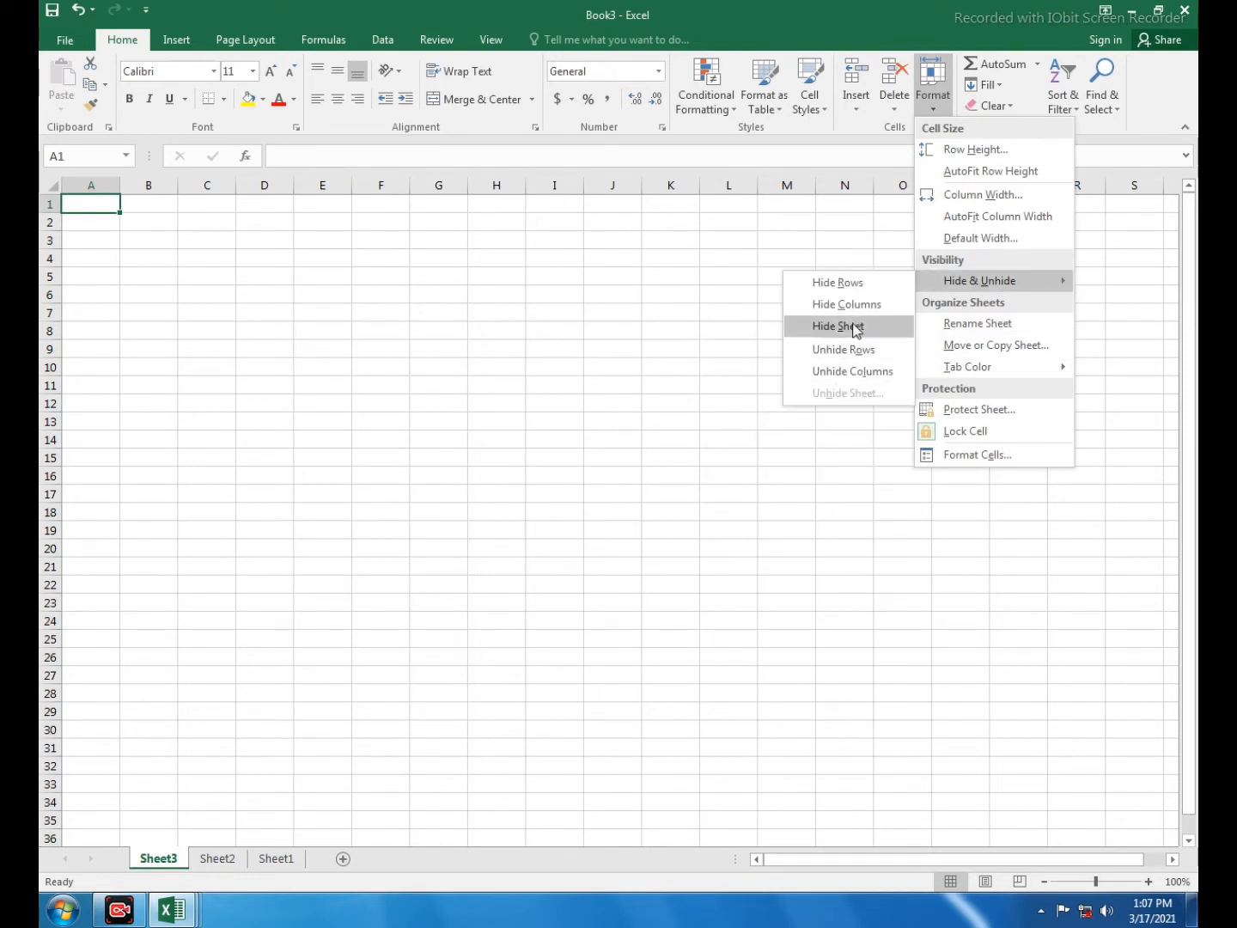
pyautogui.click(855, 326)
pyautogui.click(933, 95)
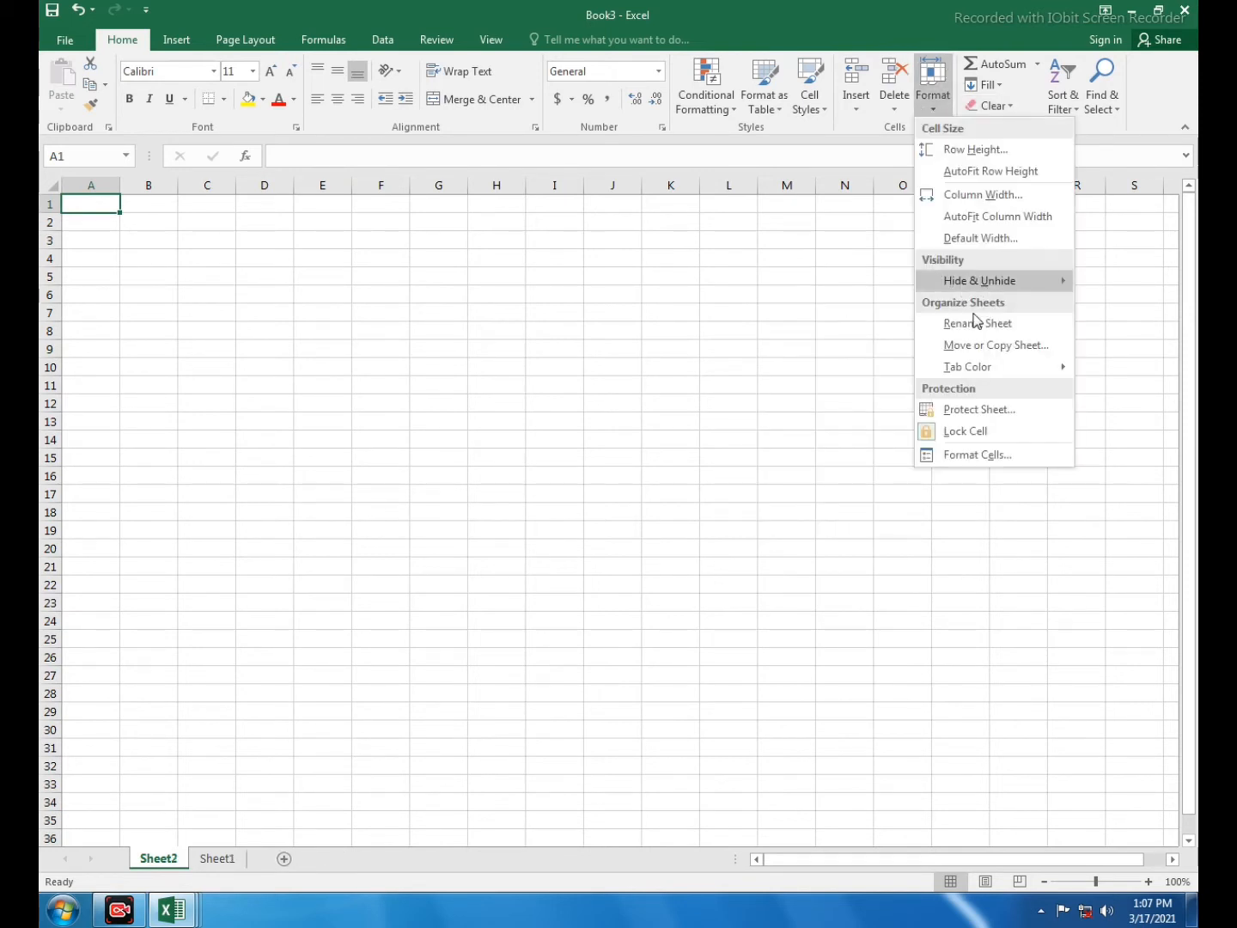
pyautogui.moveTo(975, 282)
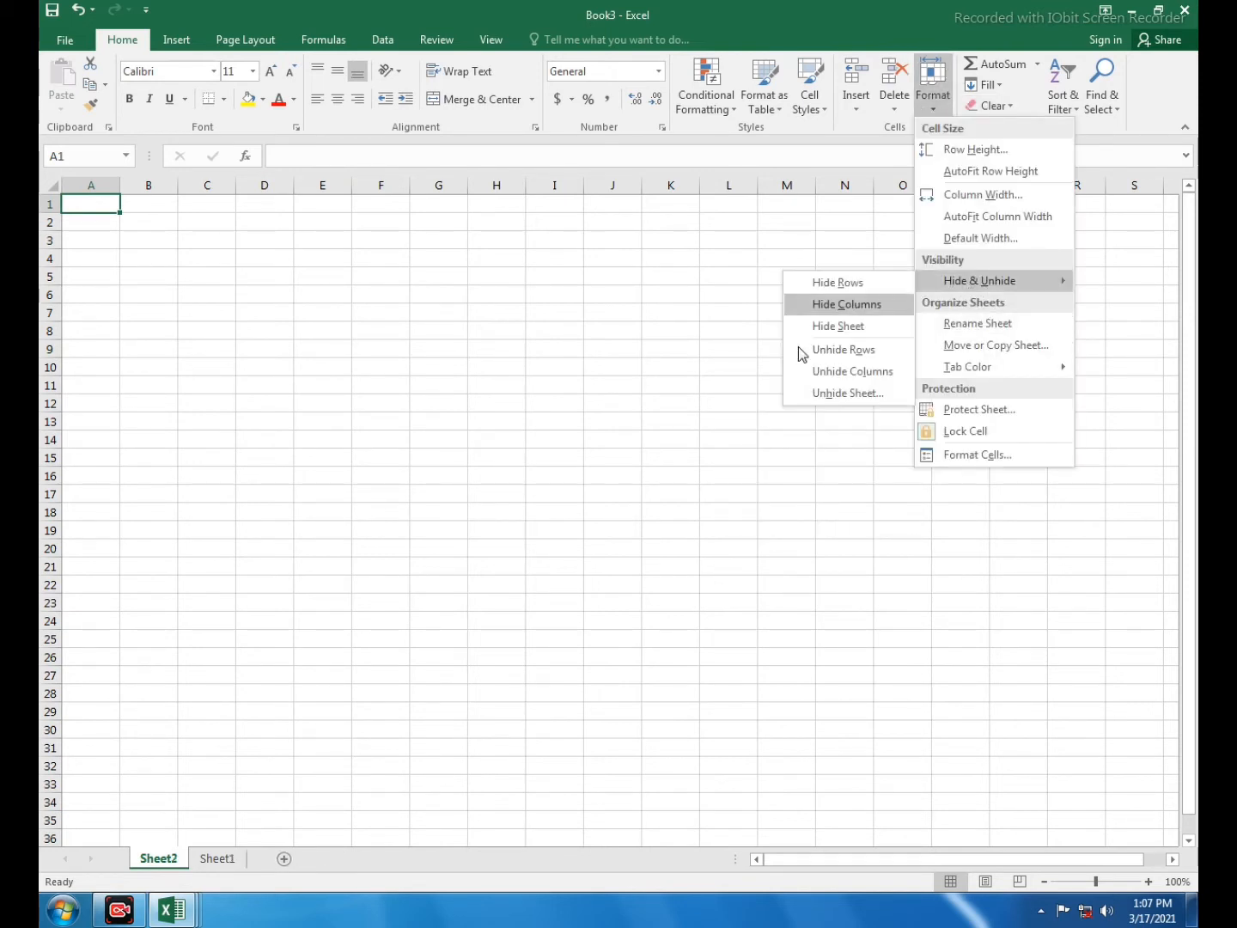
pyautogui.click(839, 327)
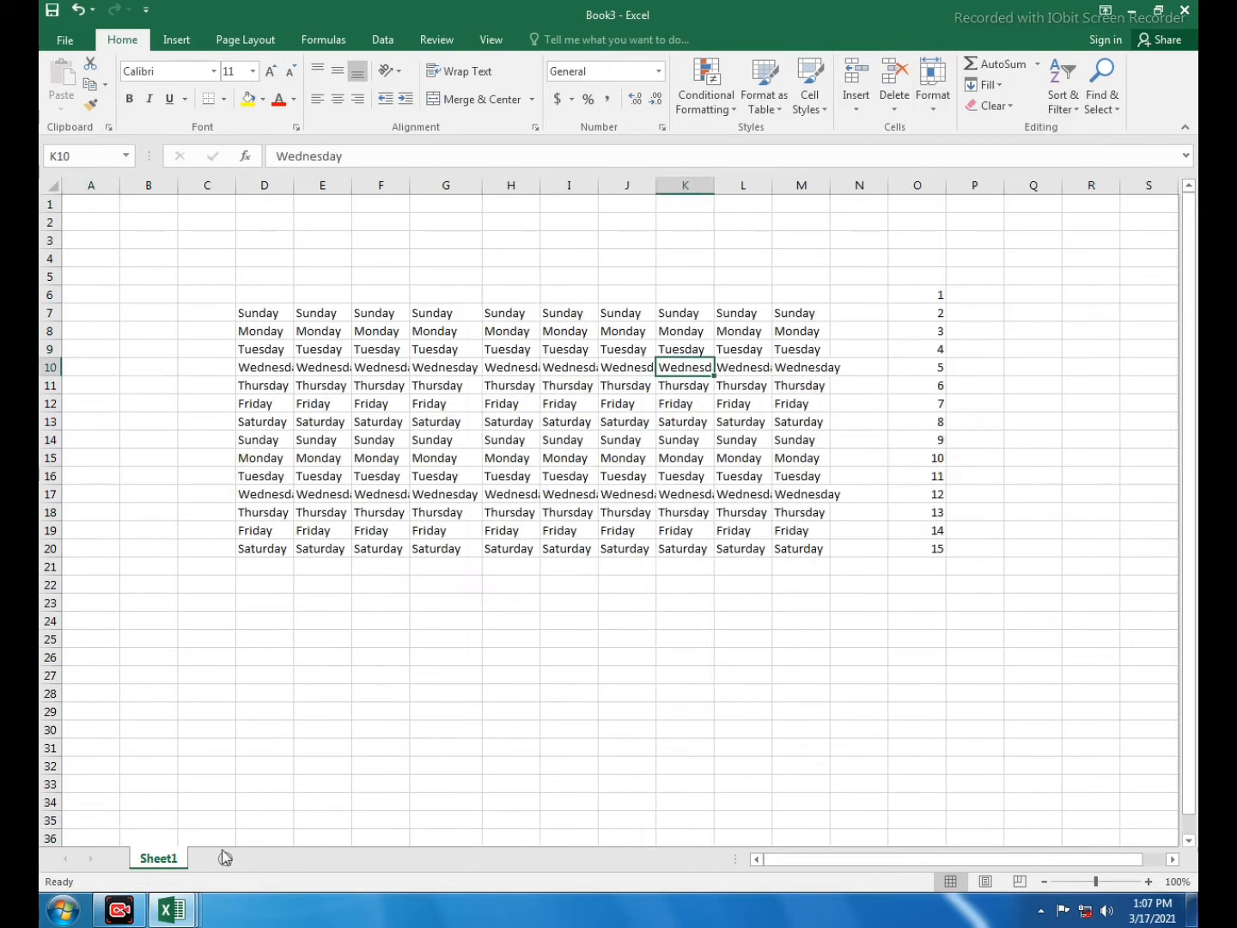
# - Unhide Sheet2, then bring up the hidden-sheets list again
pyautogui.click(941, 119)
pyautogui.moveTo(972, 281)
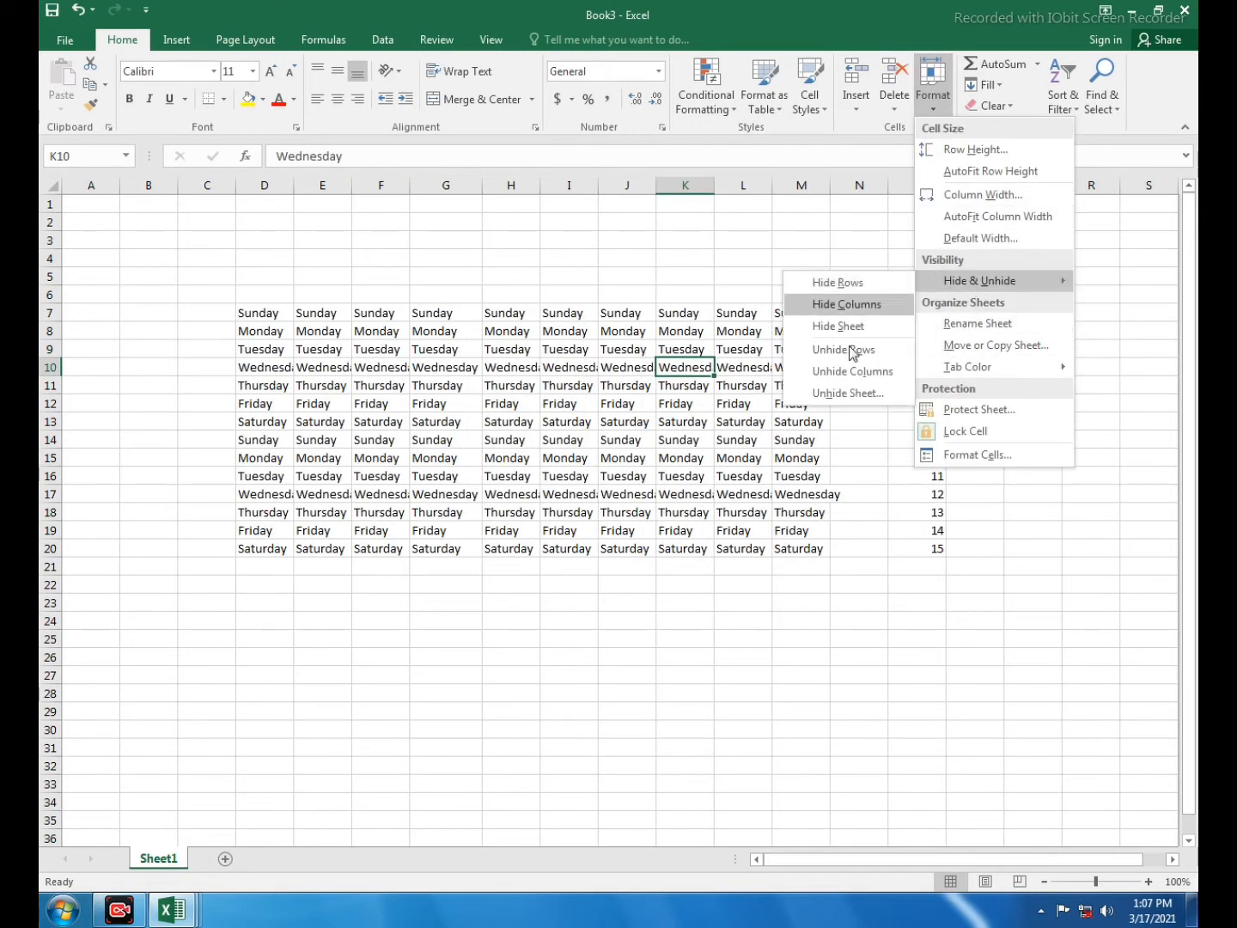
pyautogui.click(840, 398)
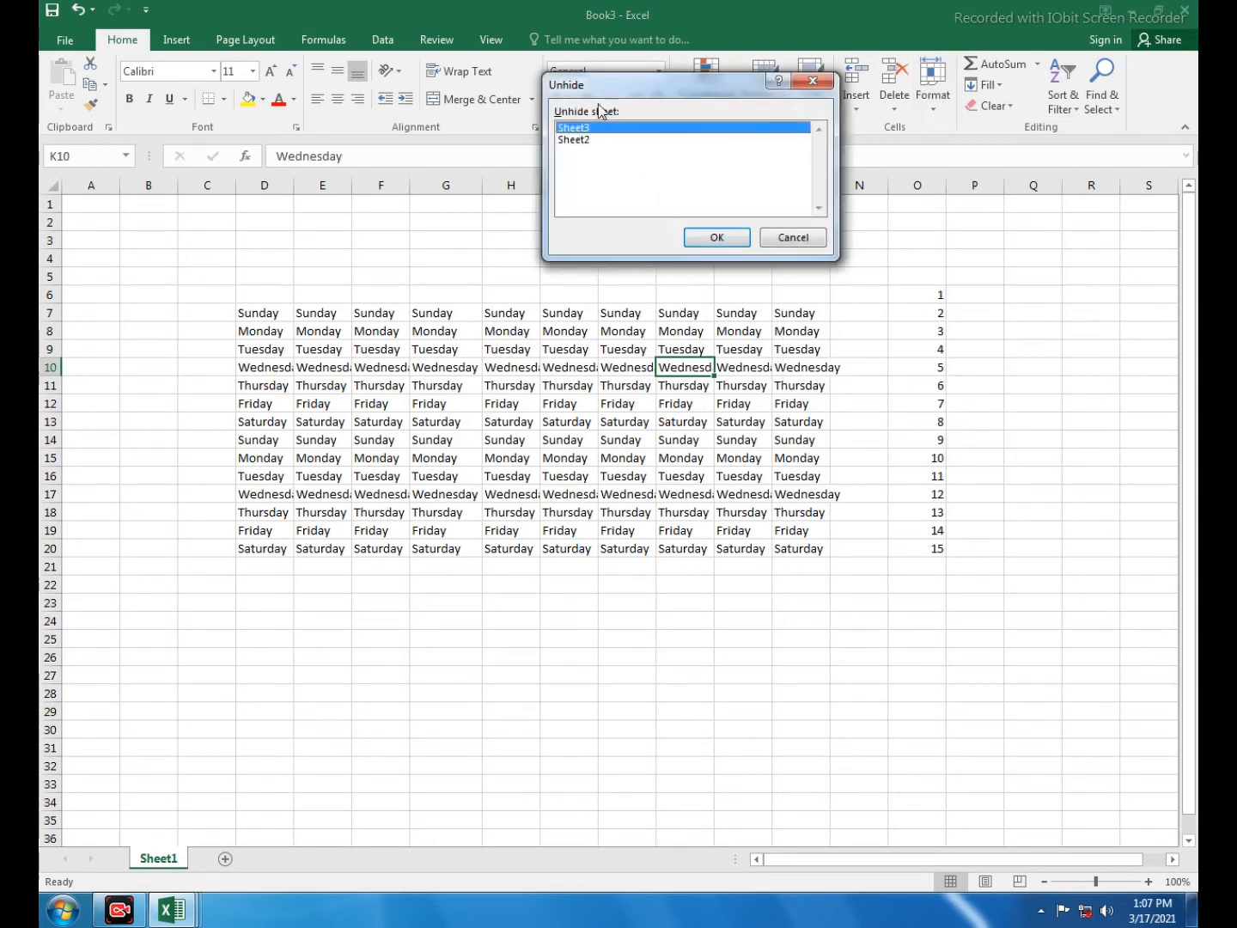
pyautogui.click(550, 173)
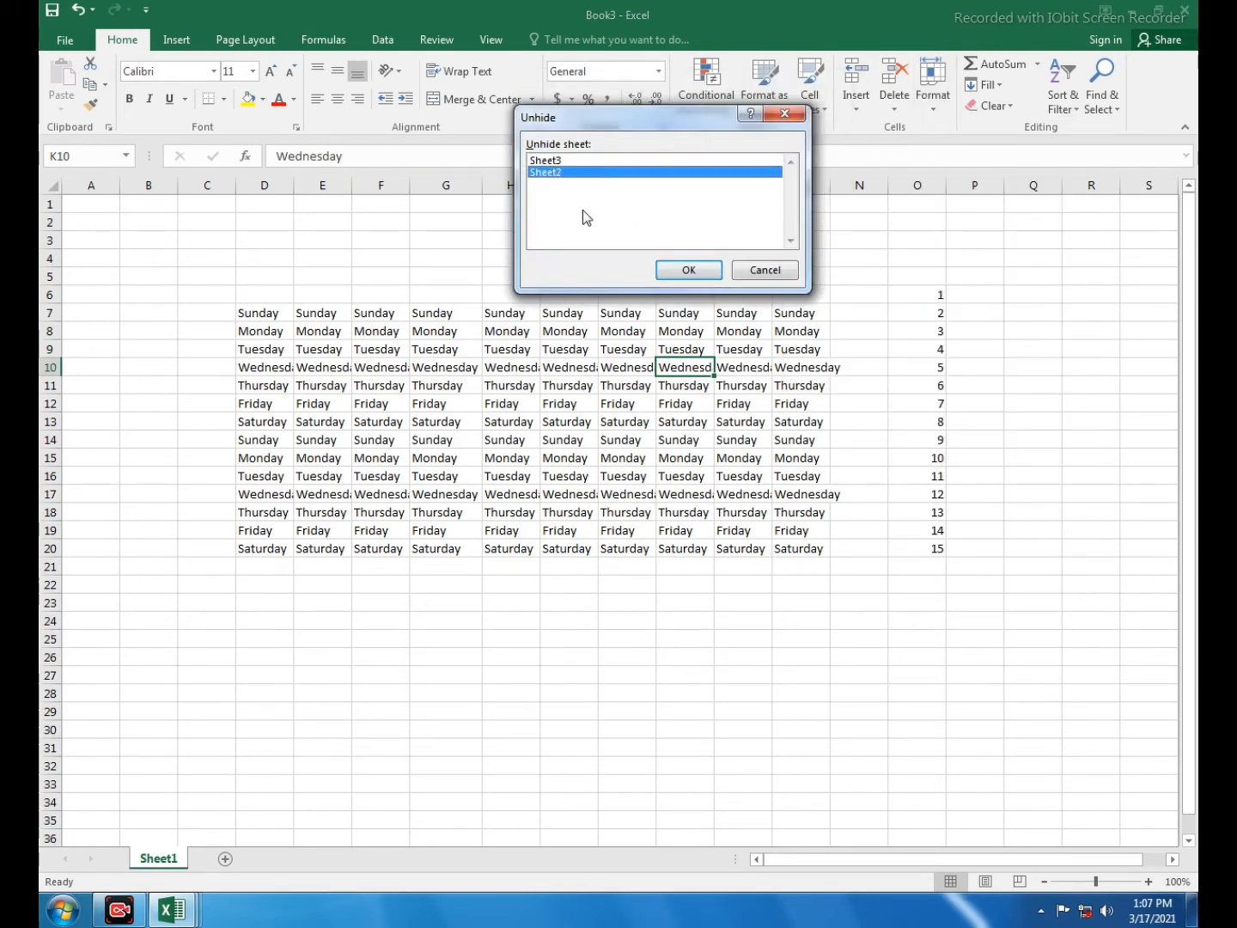
pyautogui.click(670, 271)
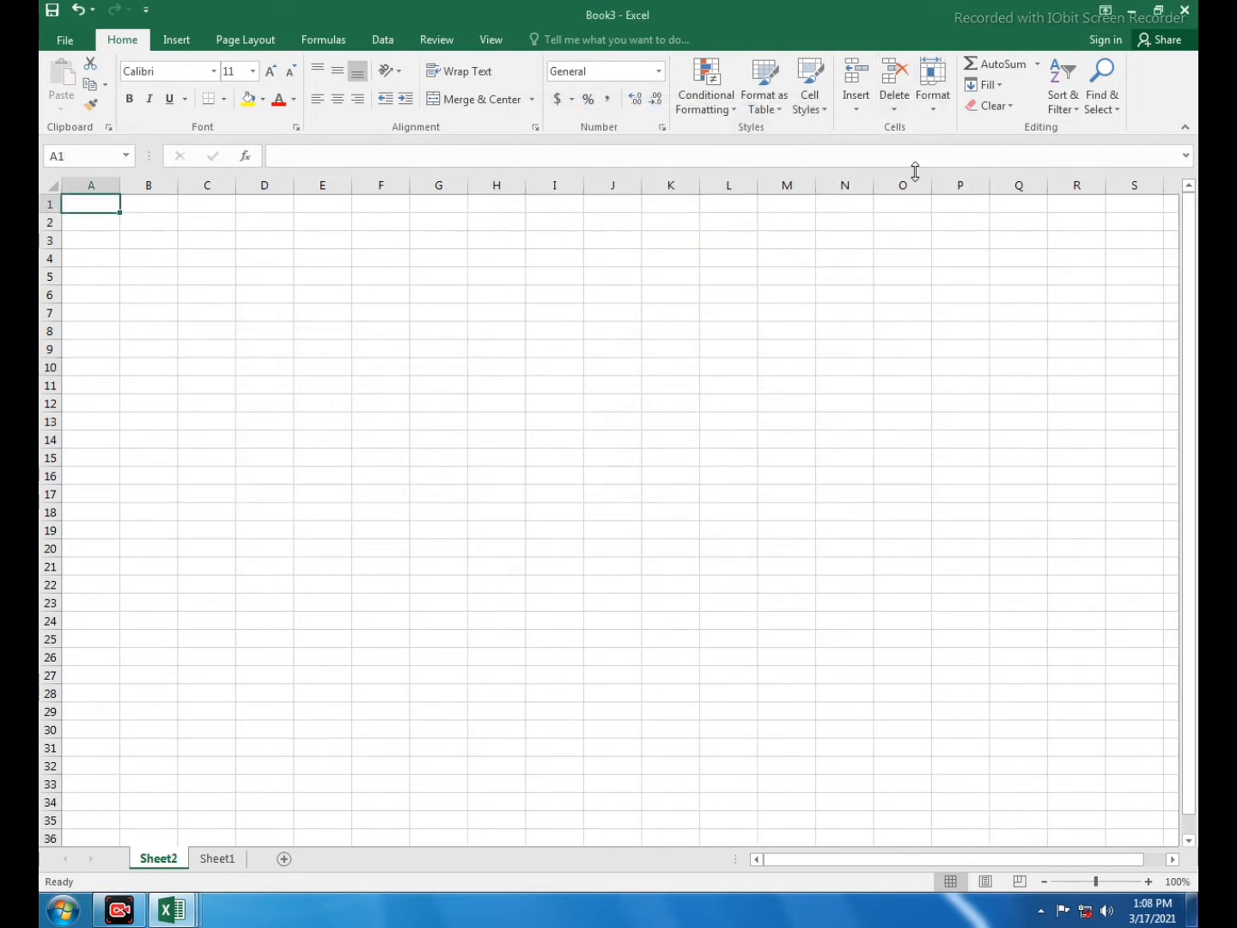
pyautogui.click(931, 106)
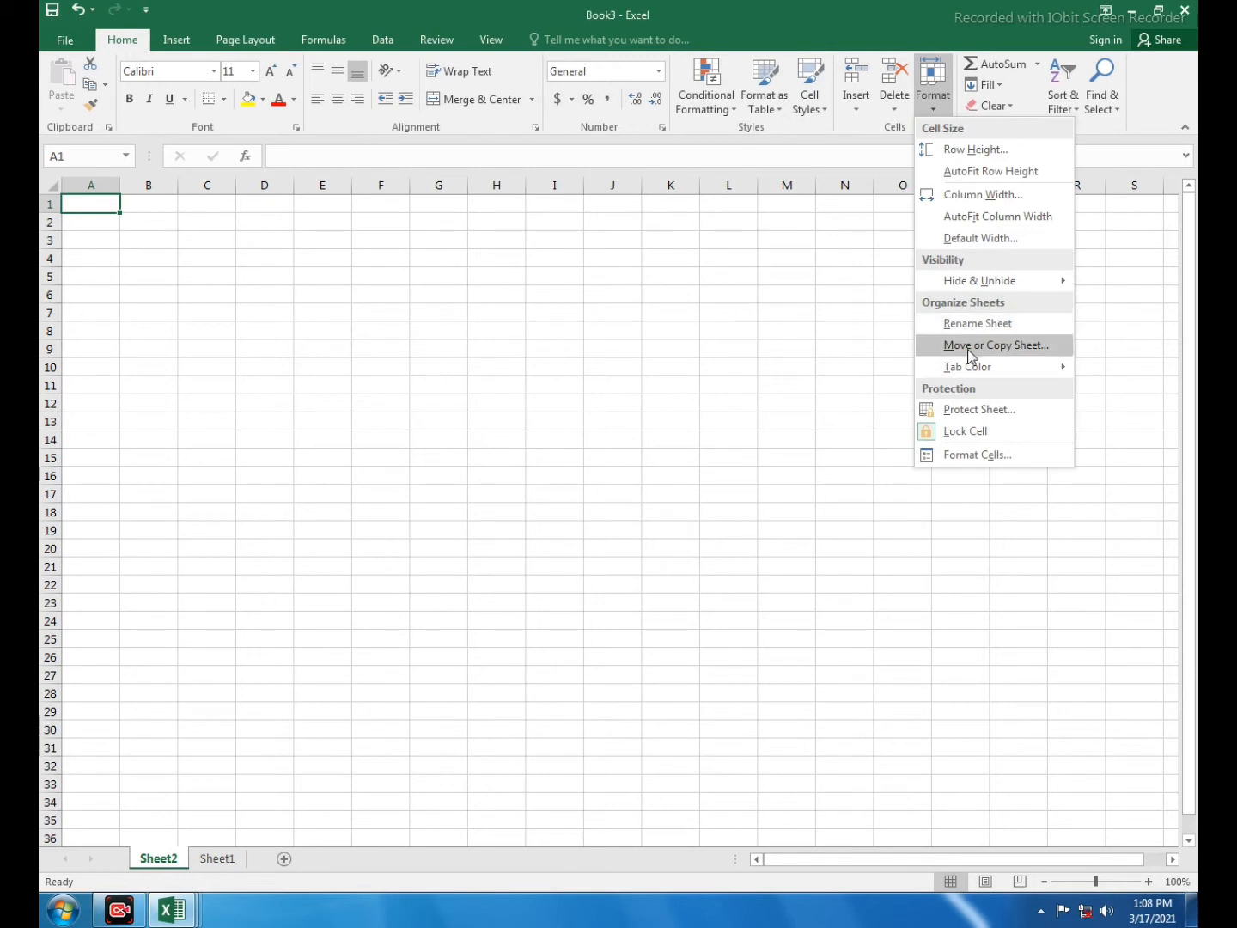
pyautogui.moveTo(972, 281)
pyautogui.click(837, 397)
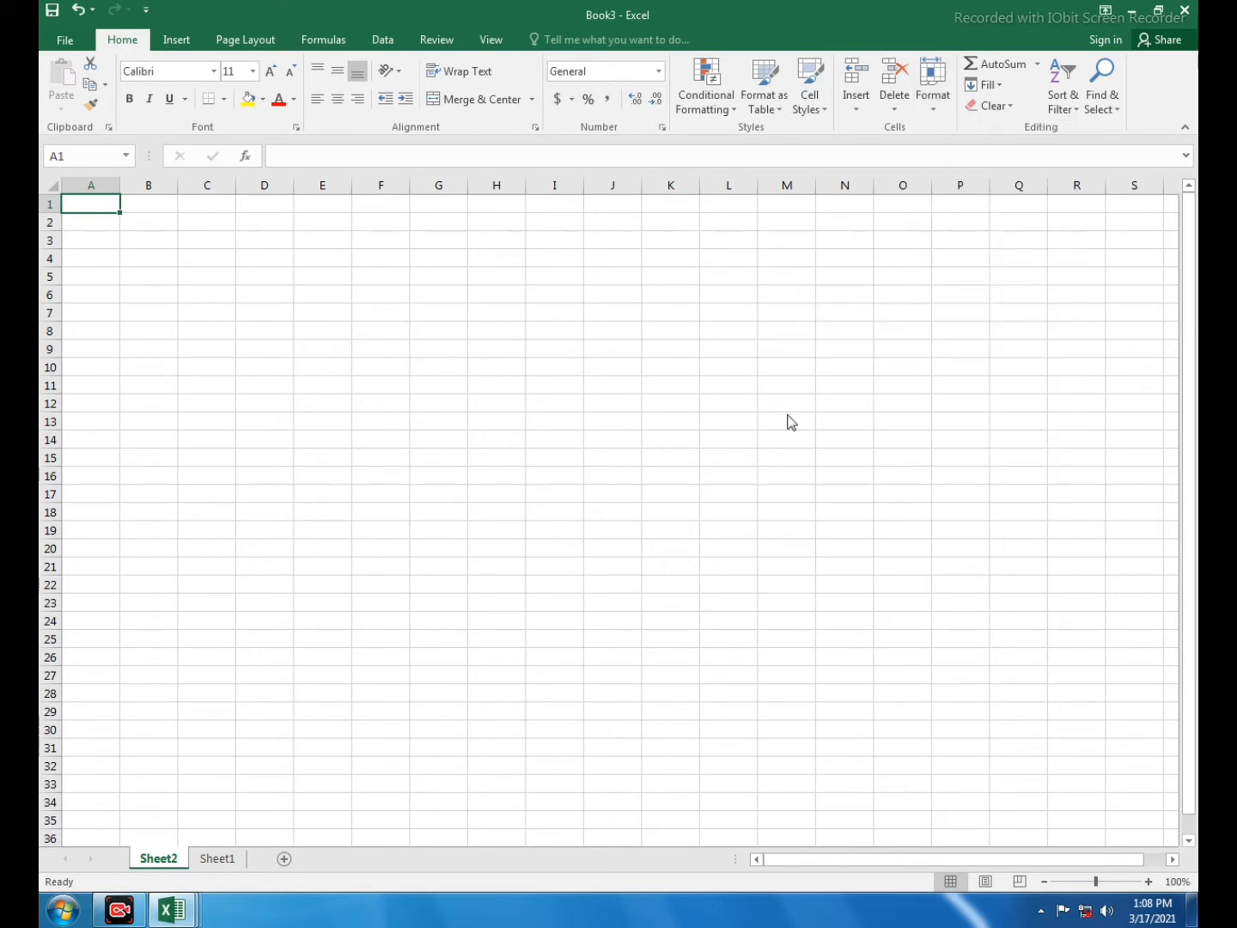
# - Unhide Sheet3 and rename it to 'record'
pyautogui.click(704, 280)
pyautogui.click(933, 90)
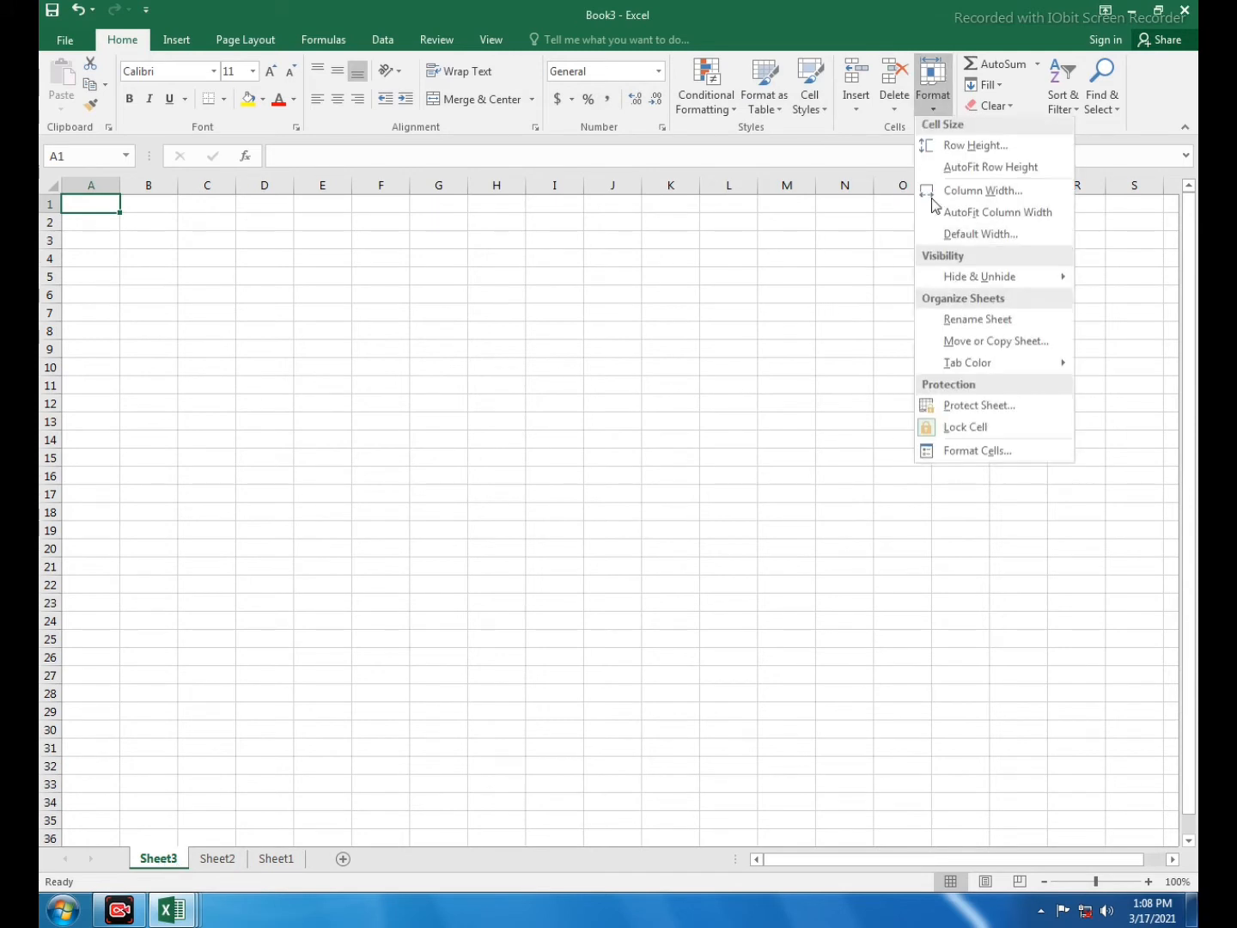
pyautogui.click(976, 324)
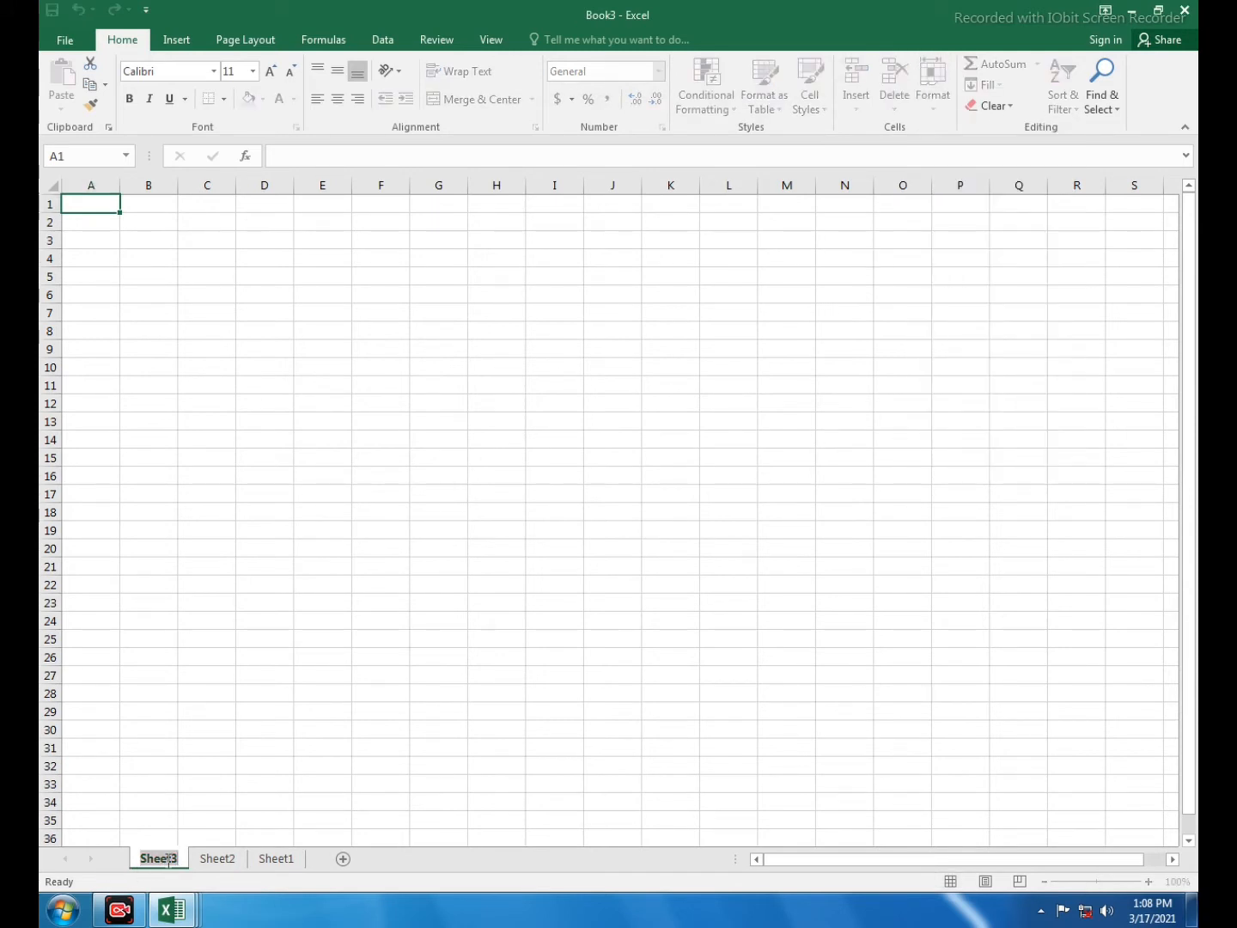
pyautogui.write('re')
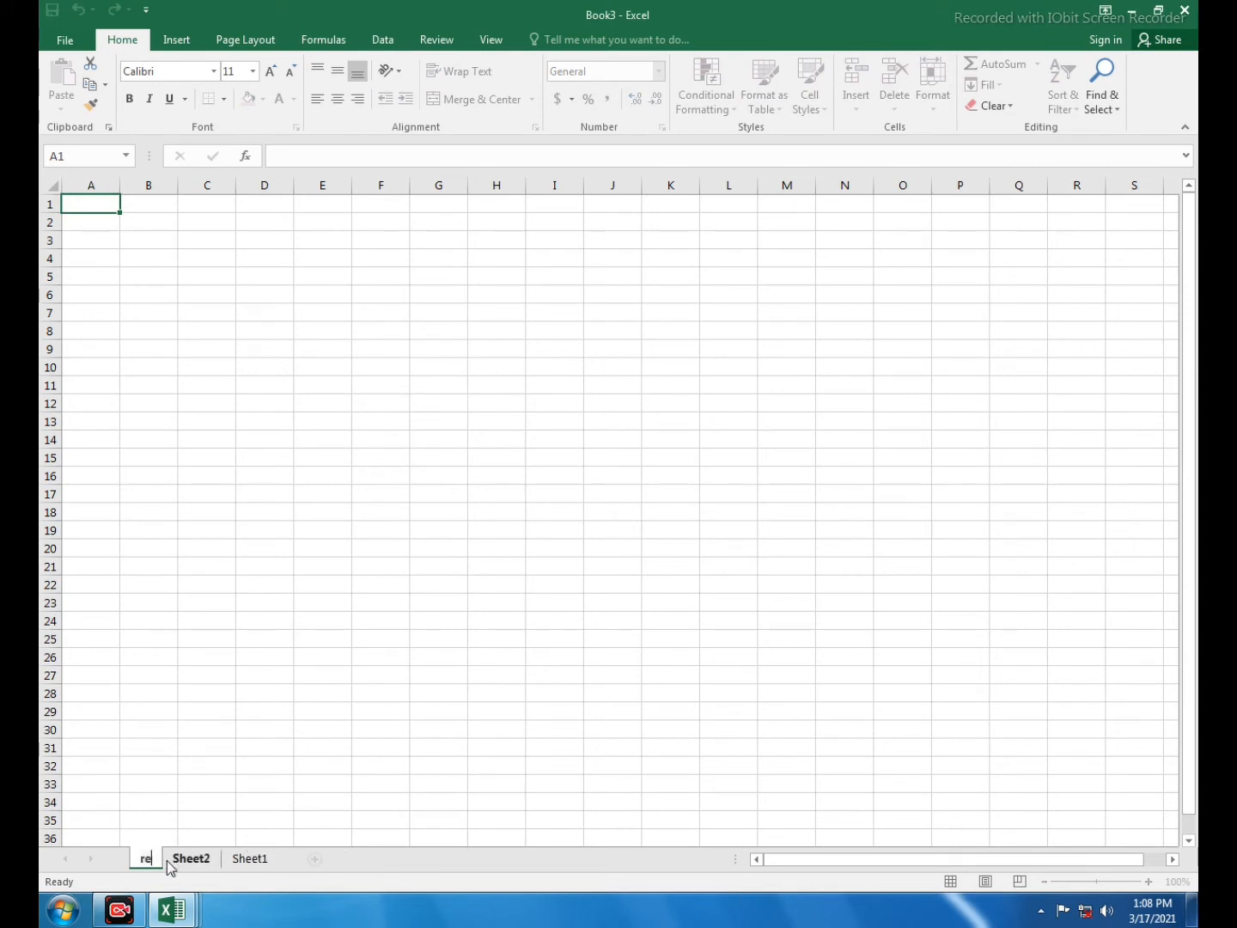
pyautogui.write('co')
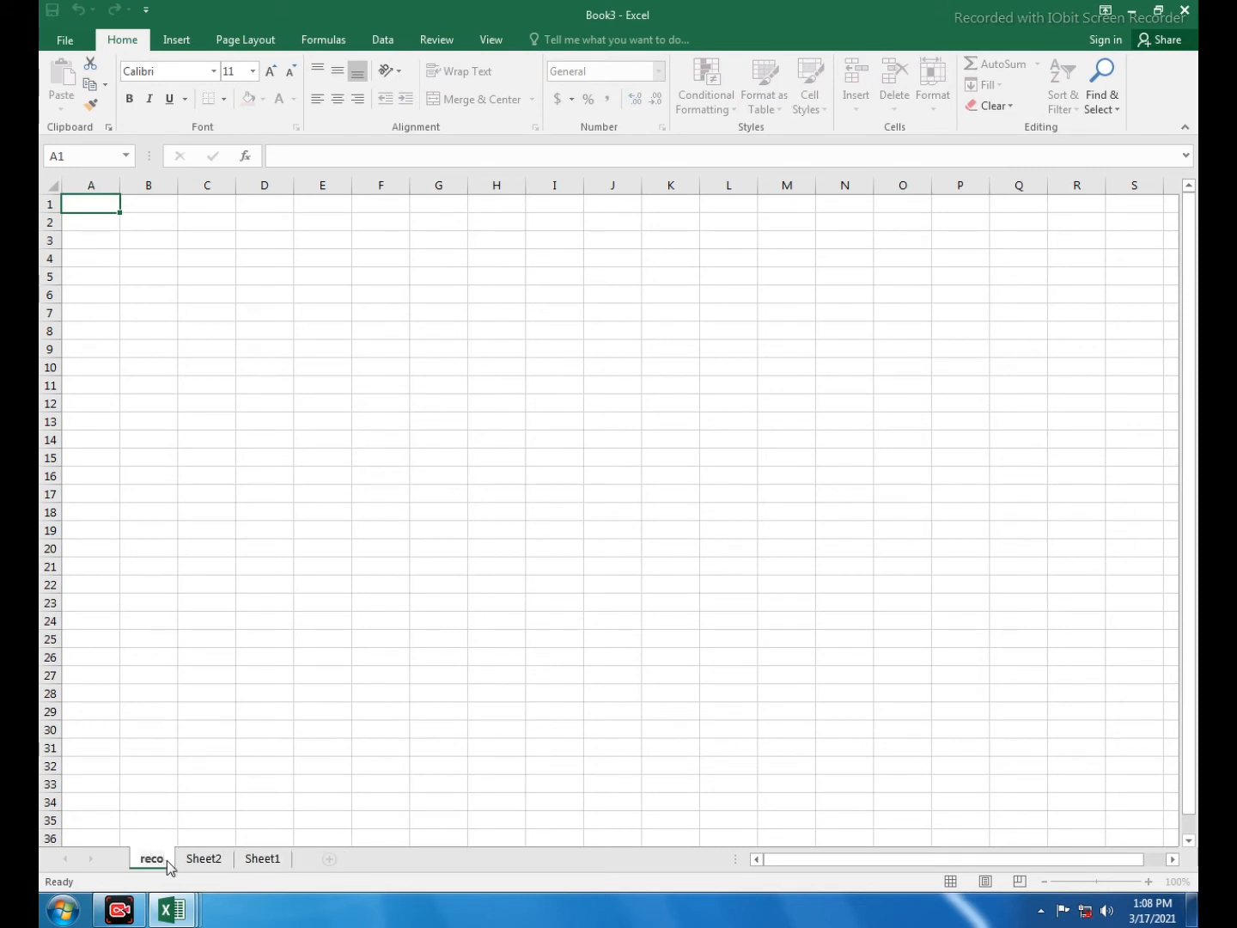
pyautogui.write('rd')
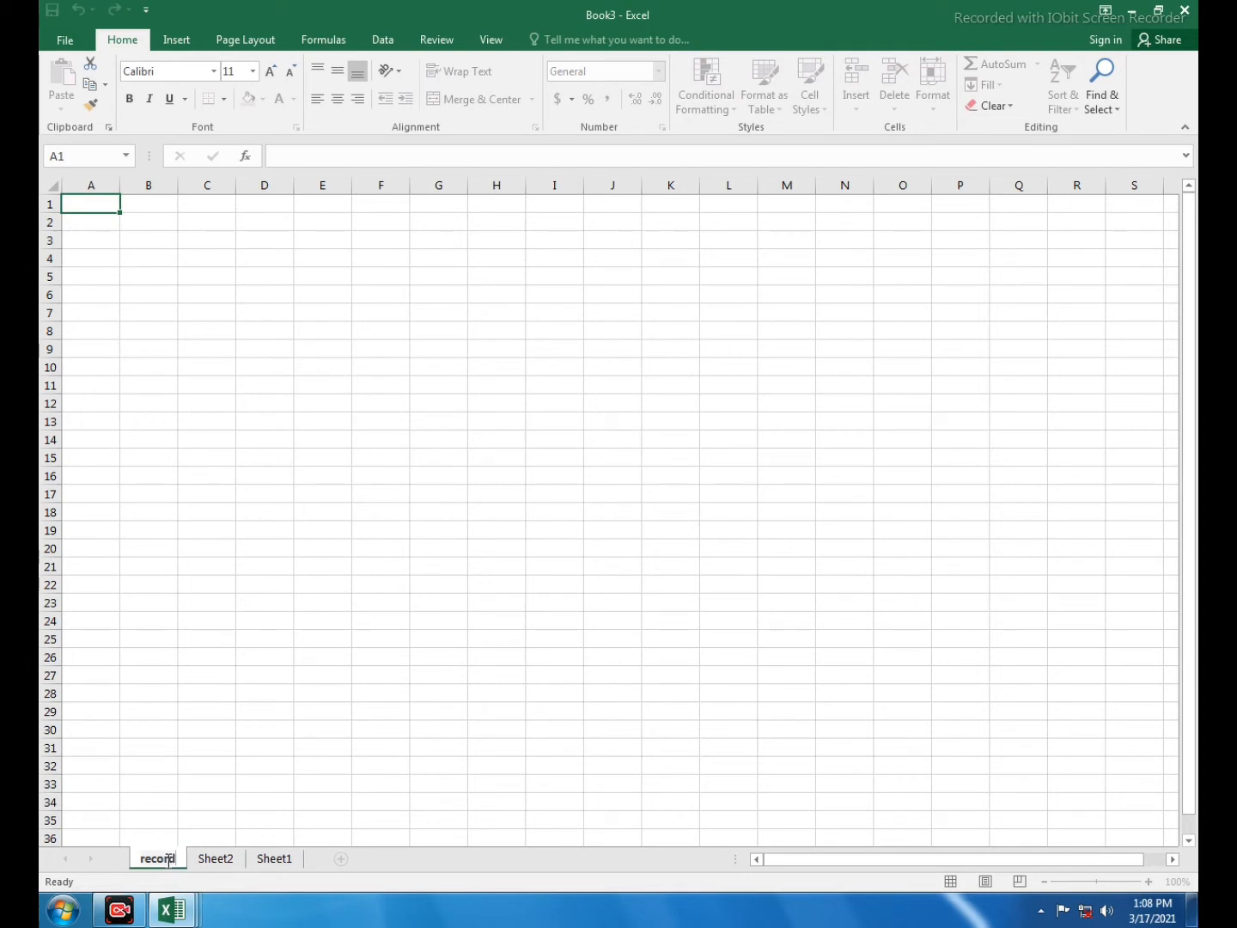
pyautogui.click(266, 690)
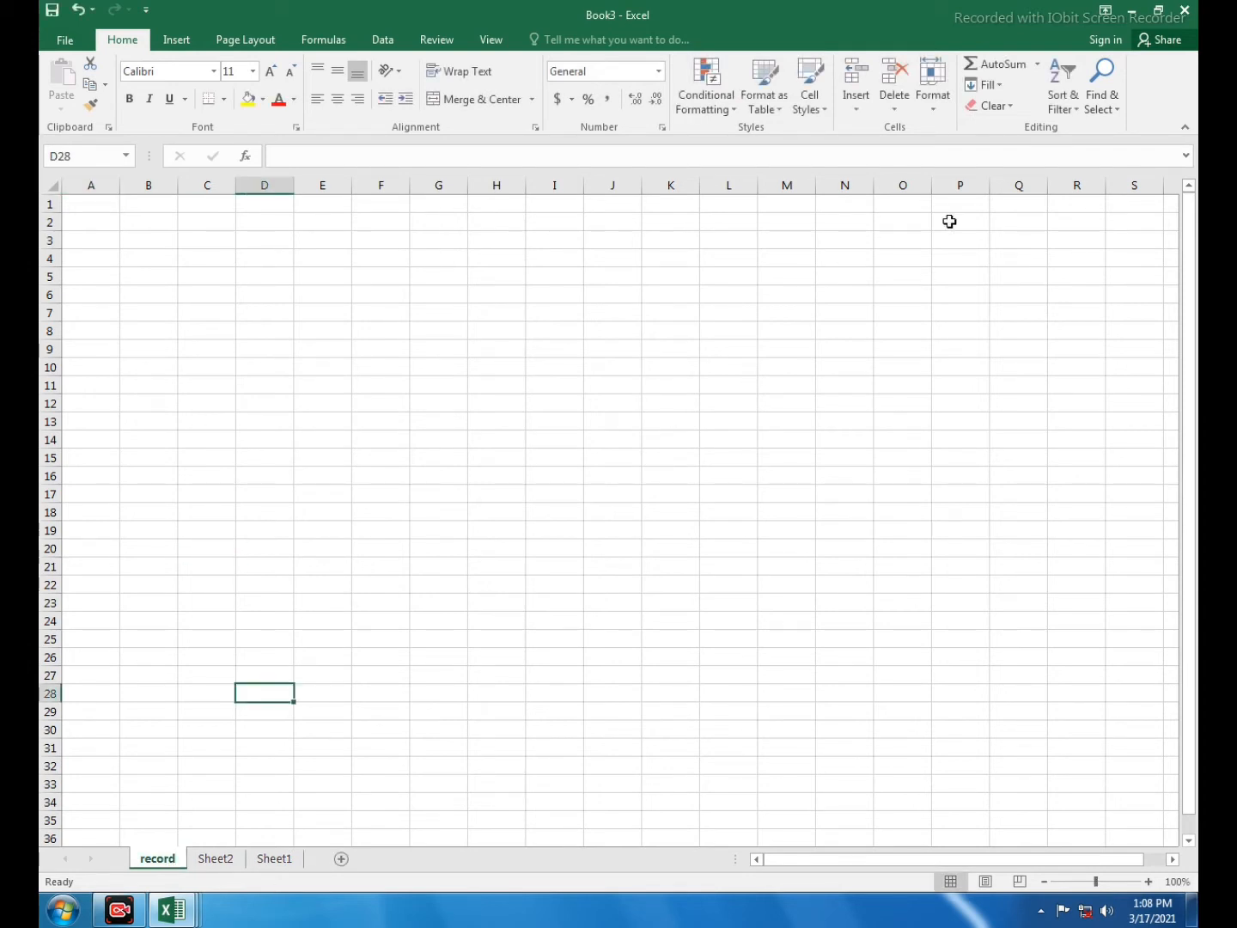
# - Move the record sheet to the end of the workbook
pyautogui.click(935, 113)
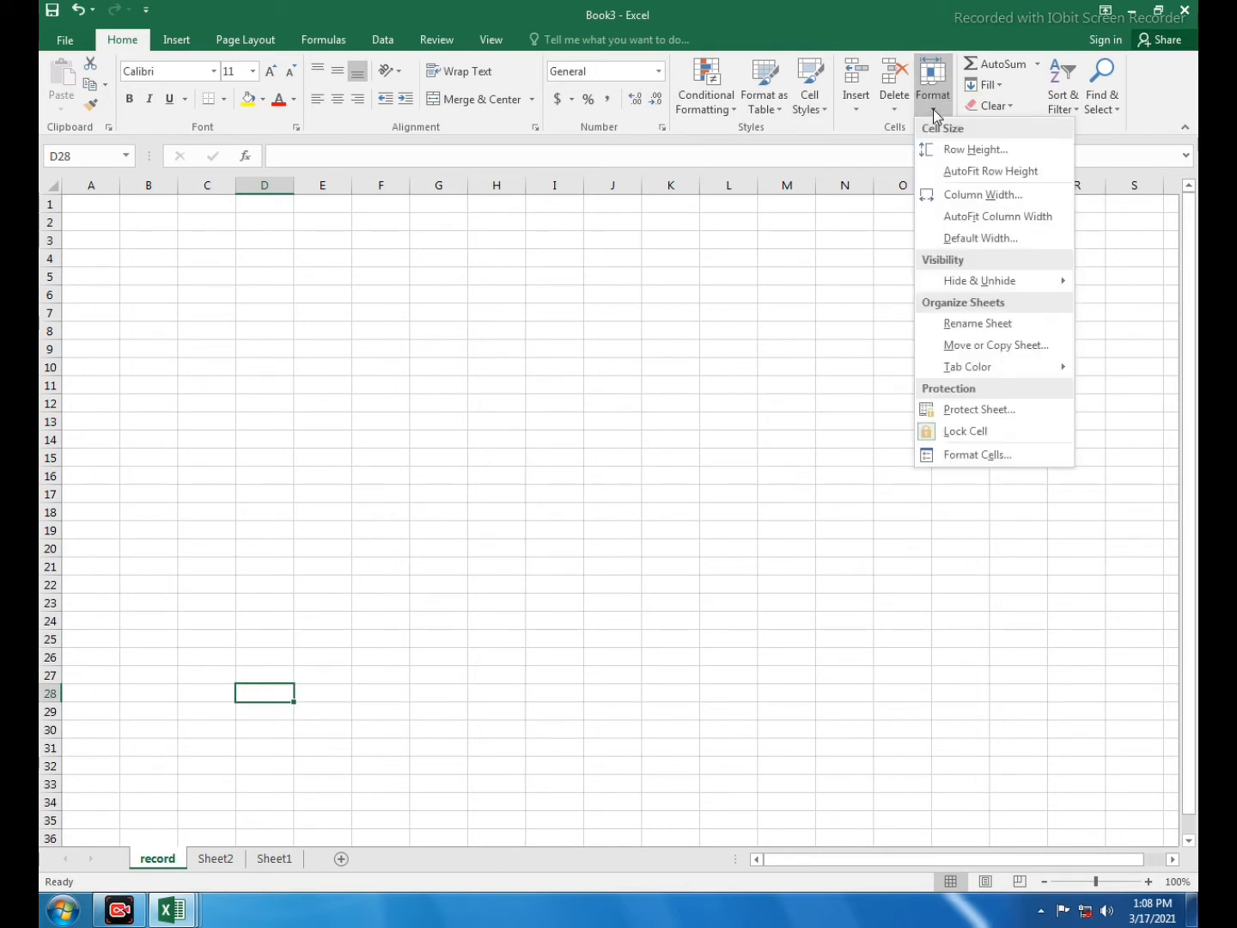
pyautogui.click(952, 348)
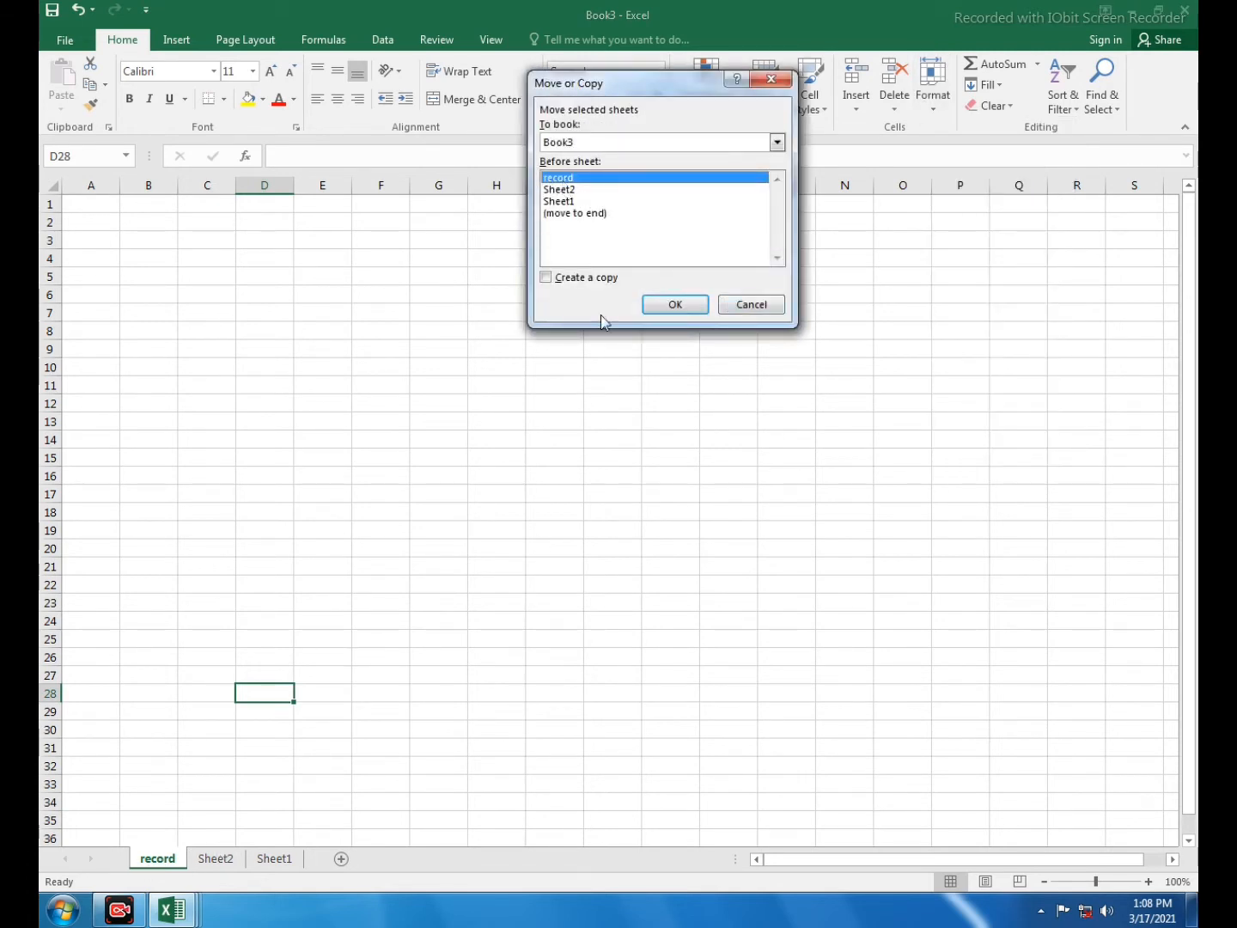
pyautogui.click(568, 214)
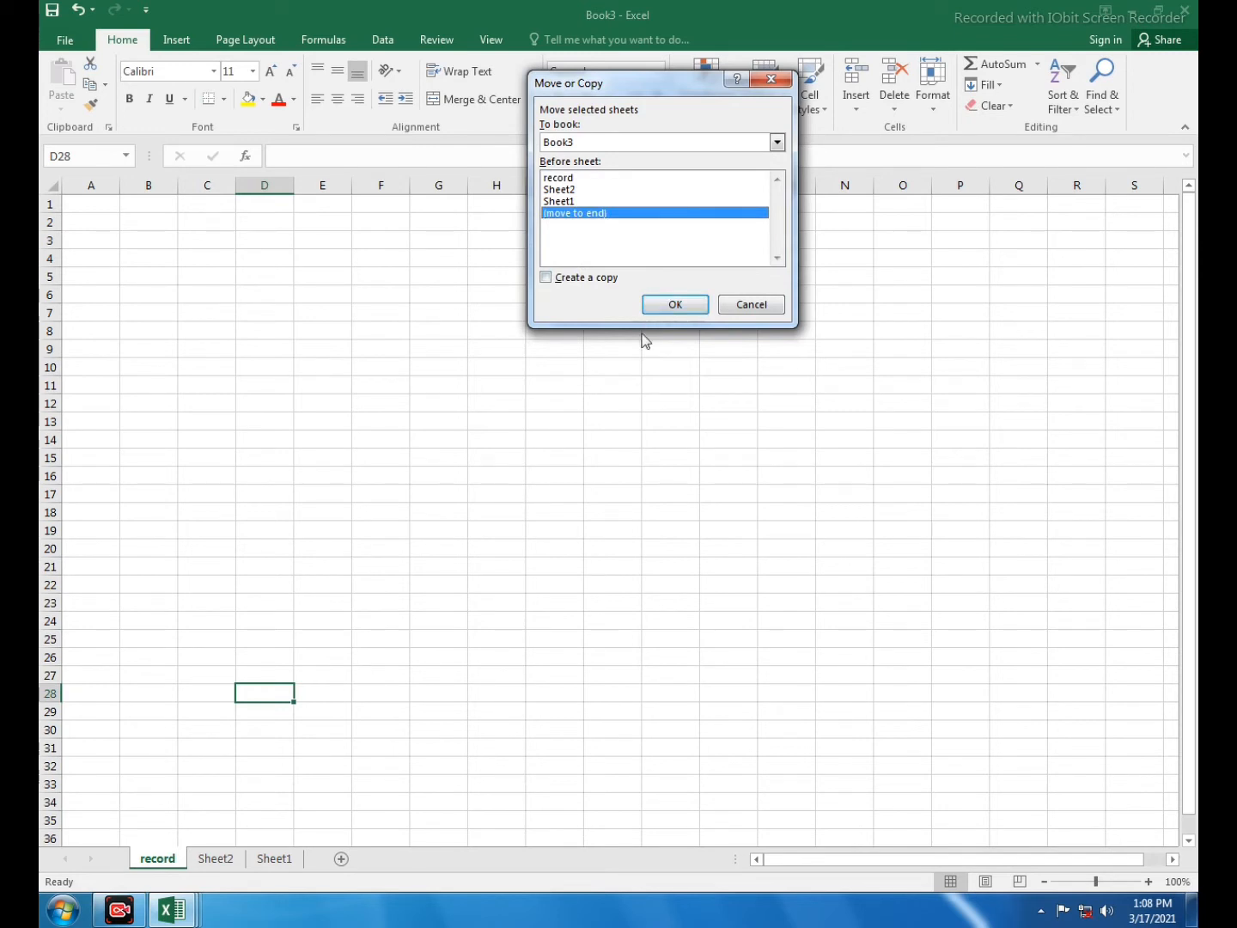
pyautogui.click(675, 304)
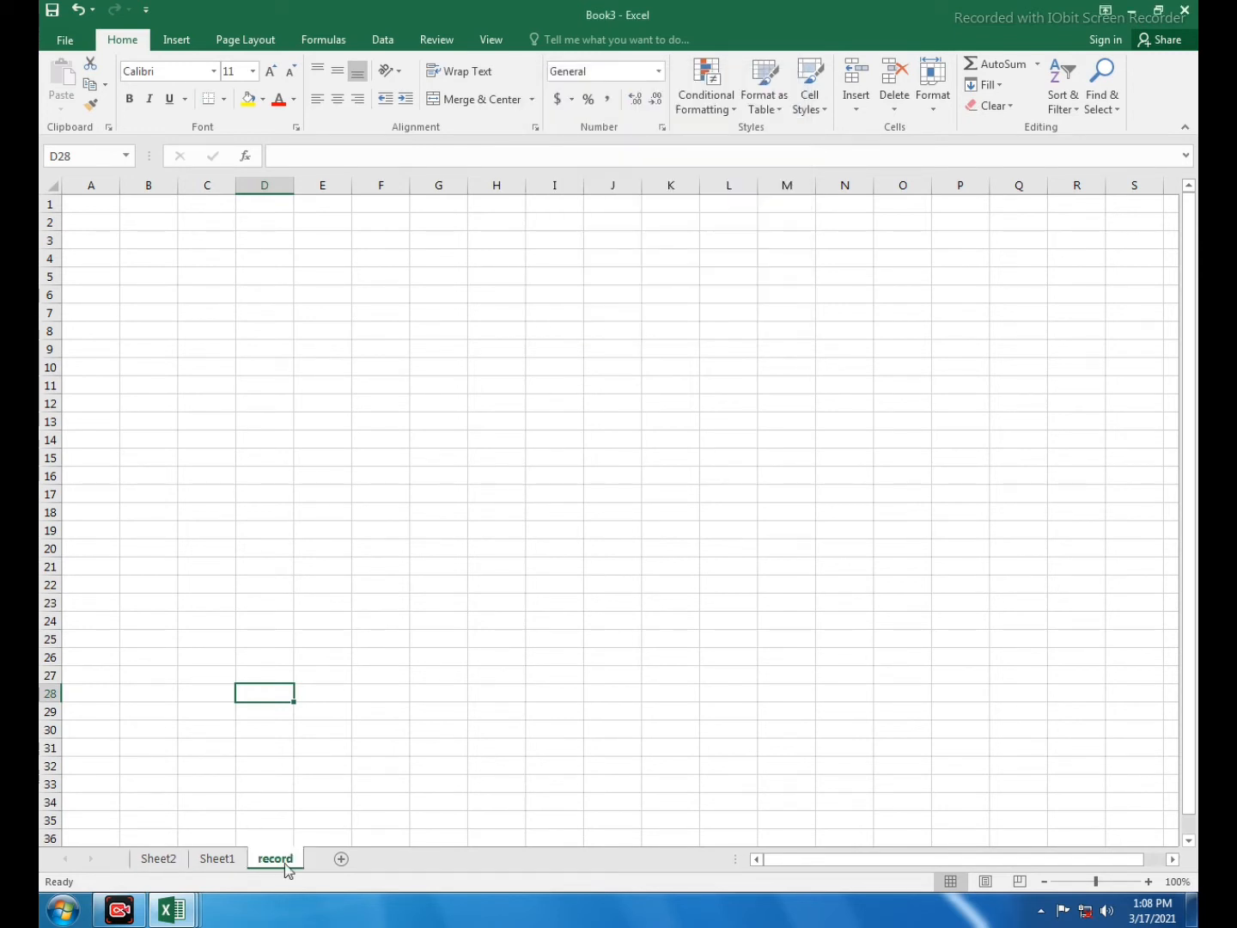
# - Create a copy of record, 'record (2)', placed before Sheet1
pyautogui.click(931, 104)
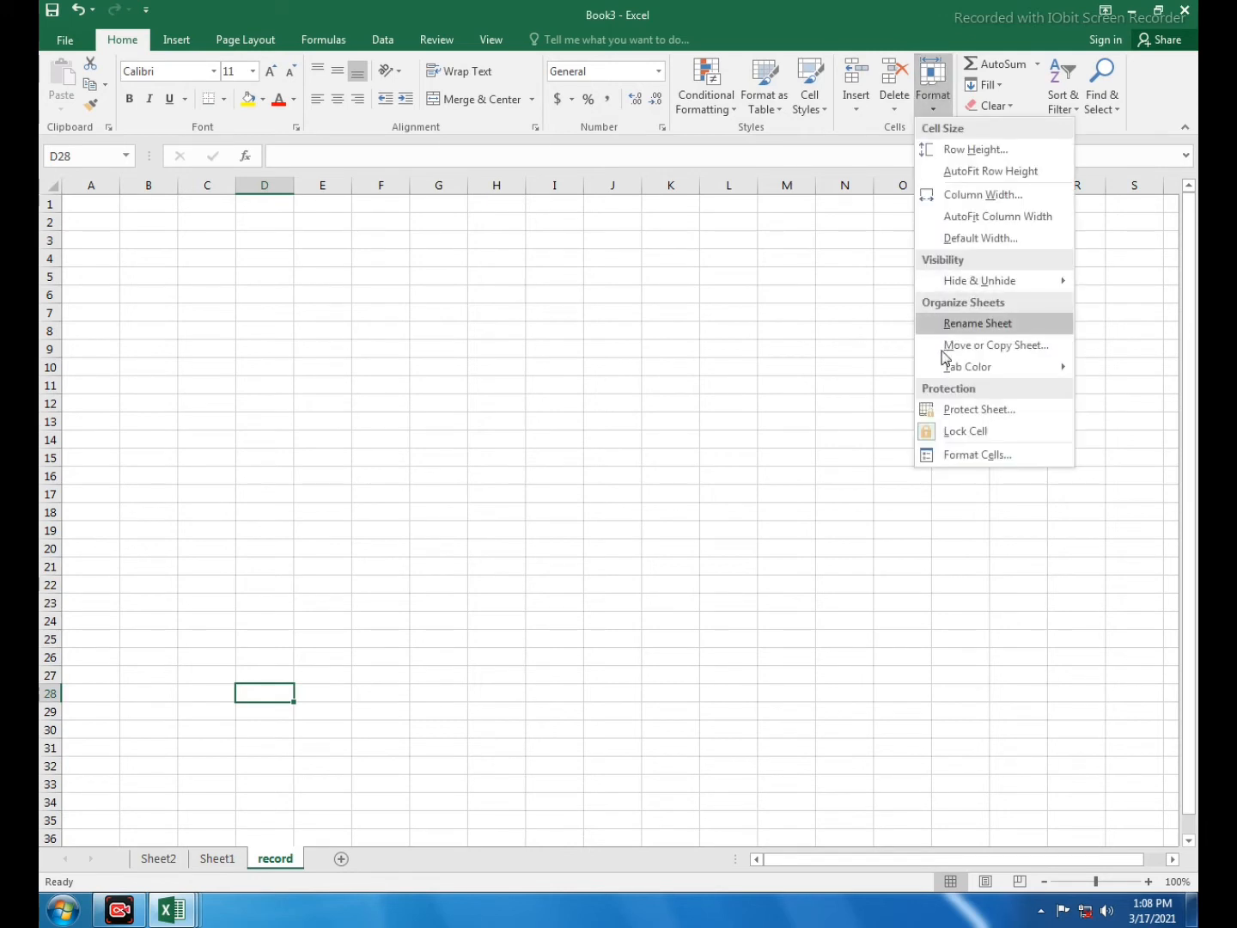
pyautogui.click(970, 346)
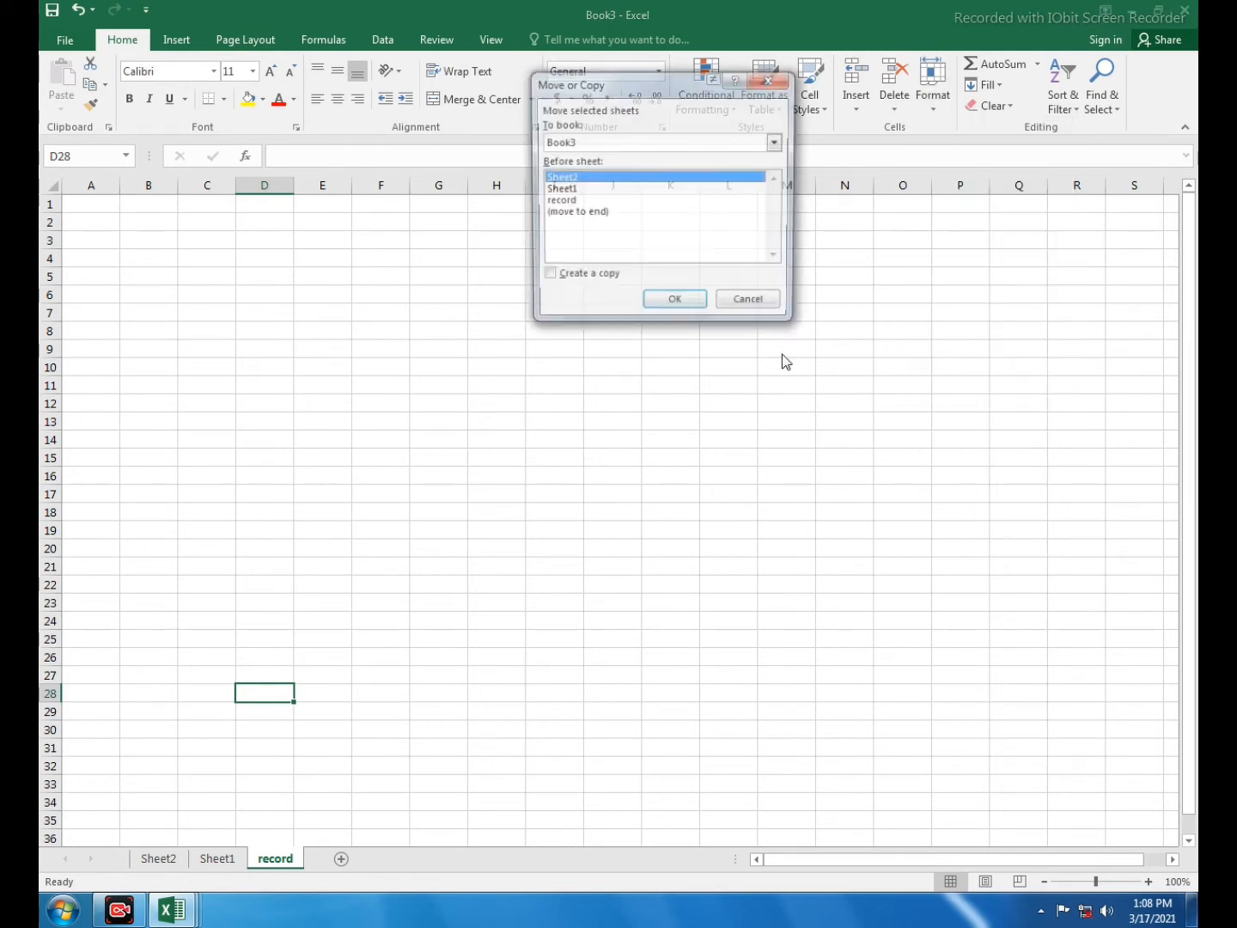
pyautogui.click(565, 213)
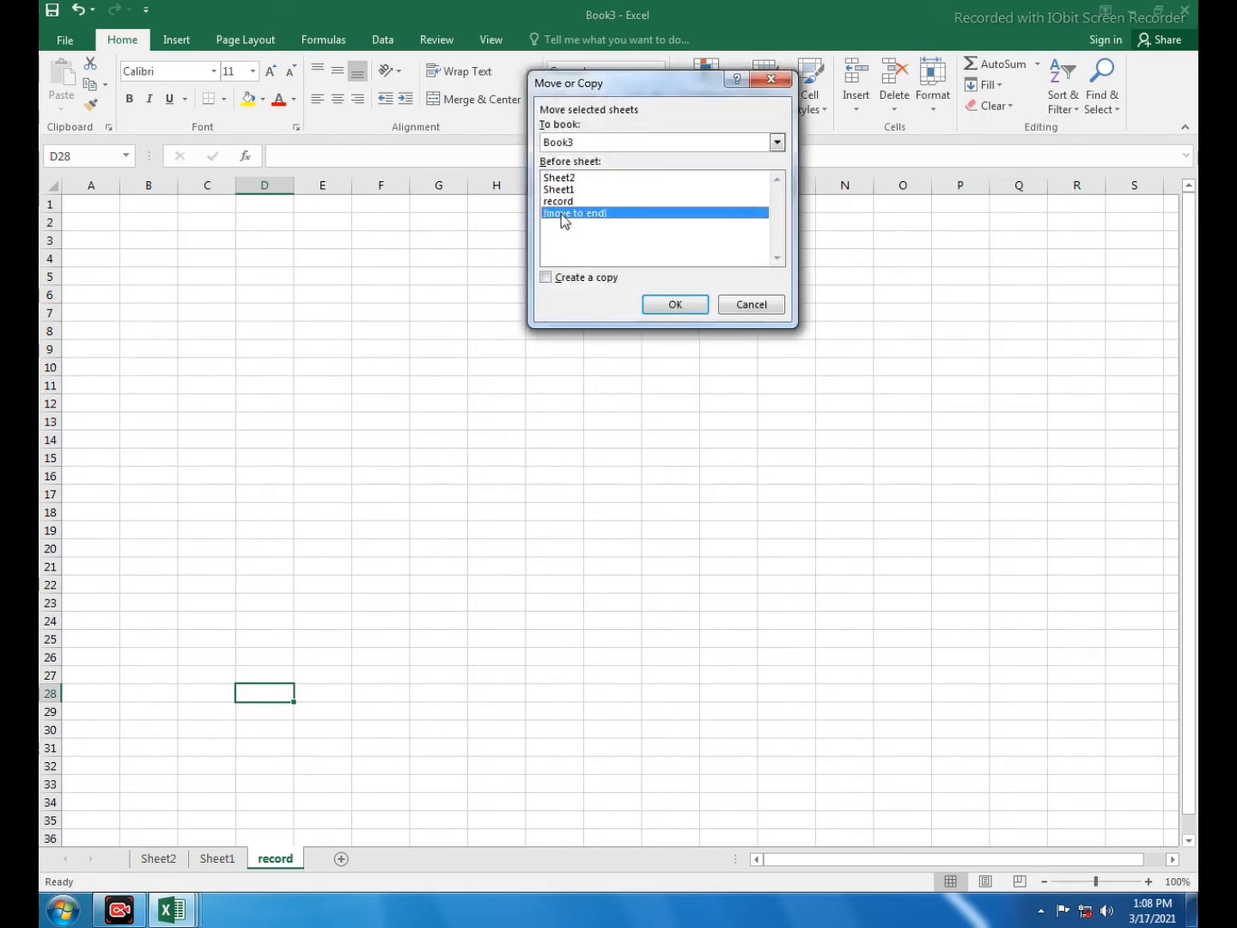
pyautogui.click(546, 275)
pyautogui.click(566, 181)
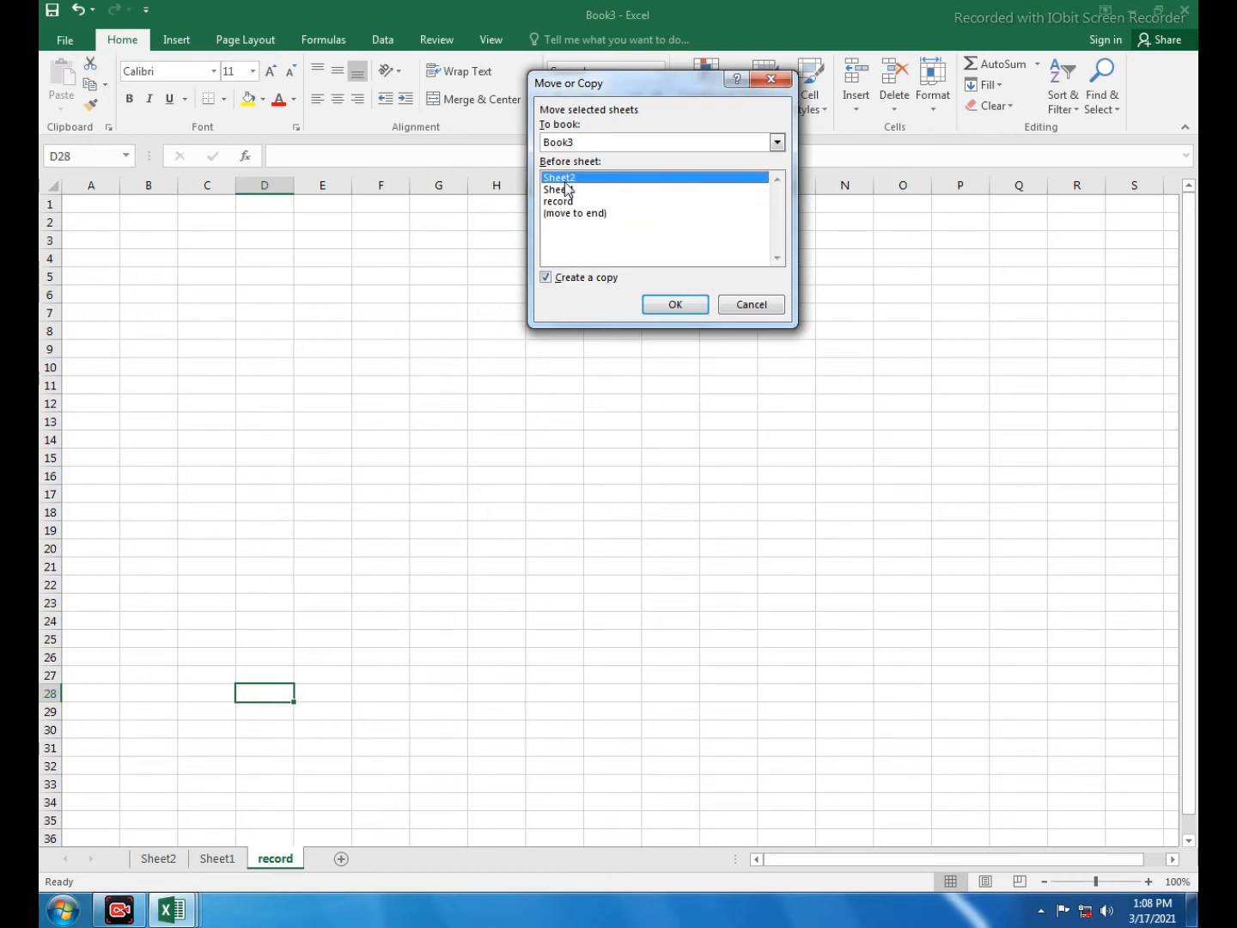
pyautogui.click(565, 203)
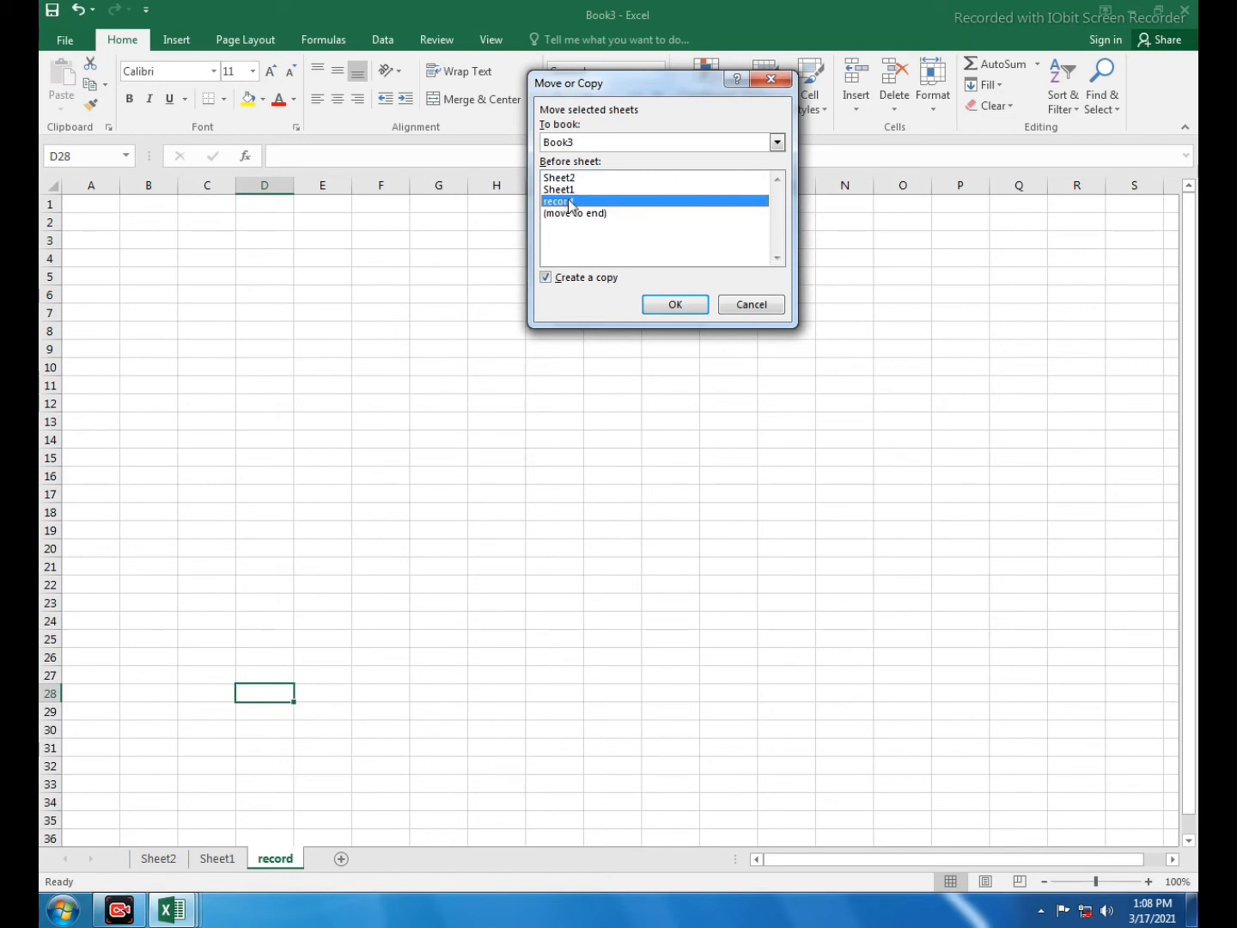
pyautogui.click(565, 190)
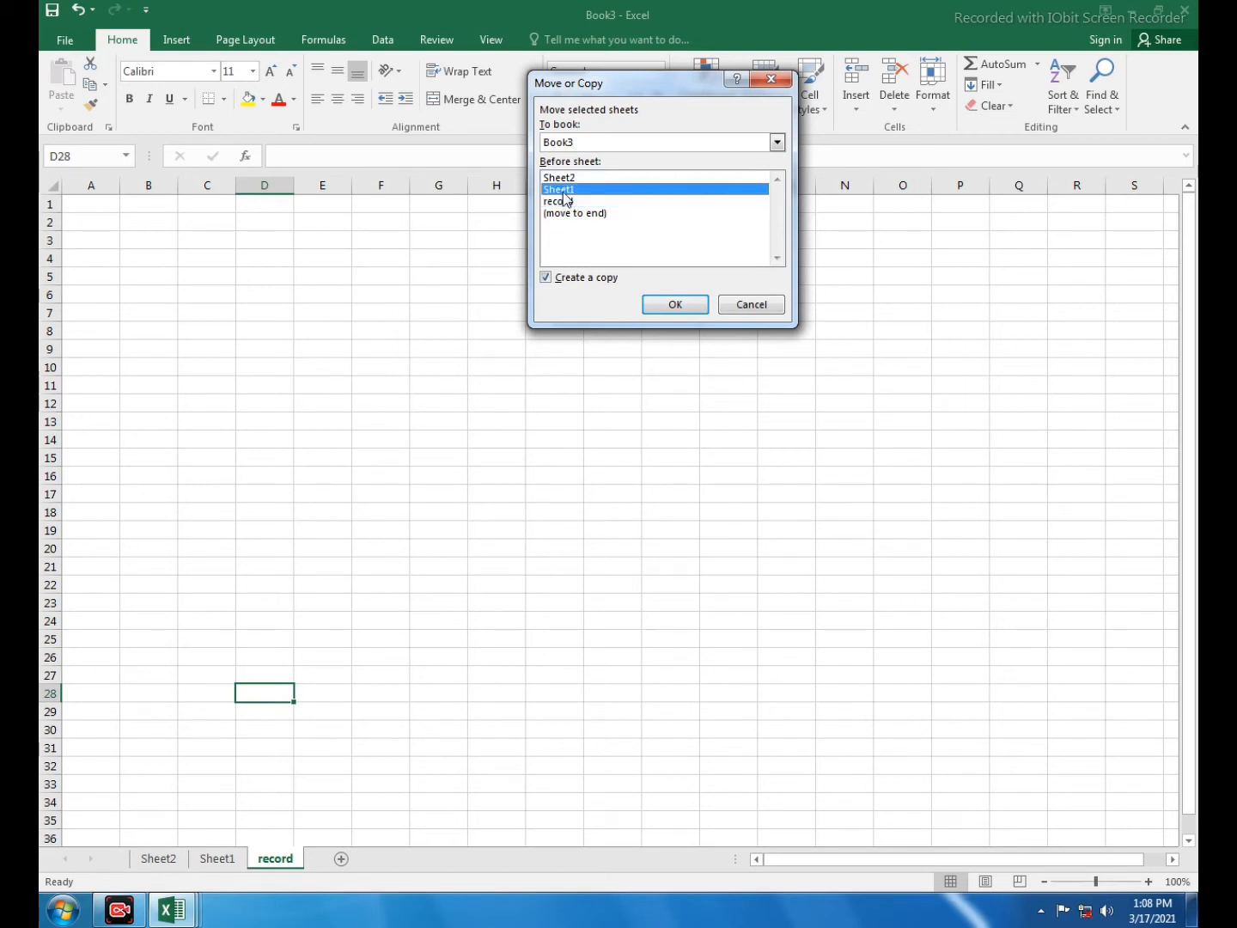
pyautogui.click(665, 305)
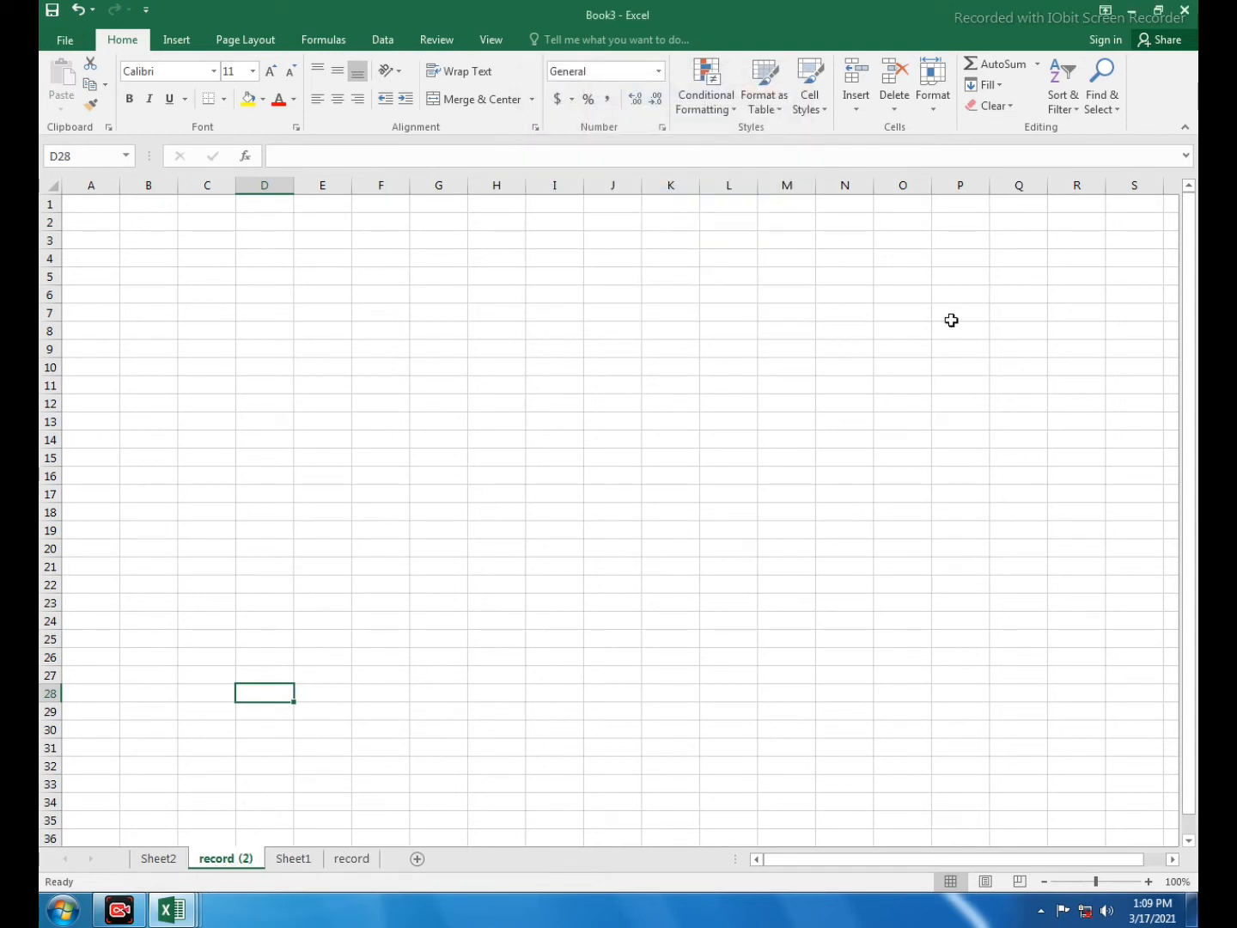
# - Colour the record (2) sheet tab red and check it from other sheets
pyautogui.click(936, 117)
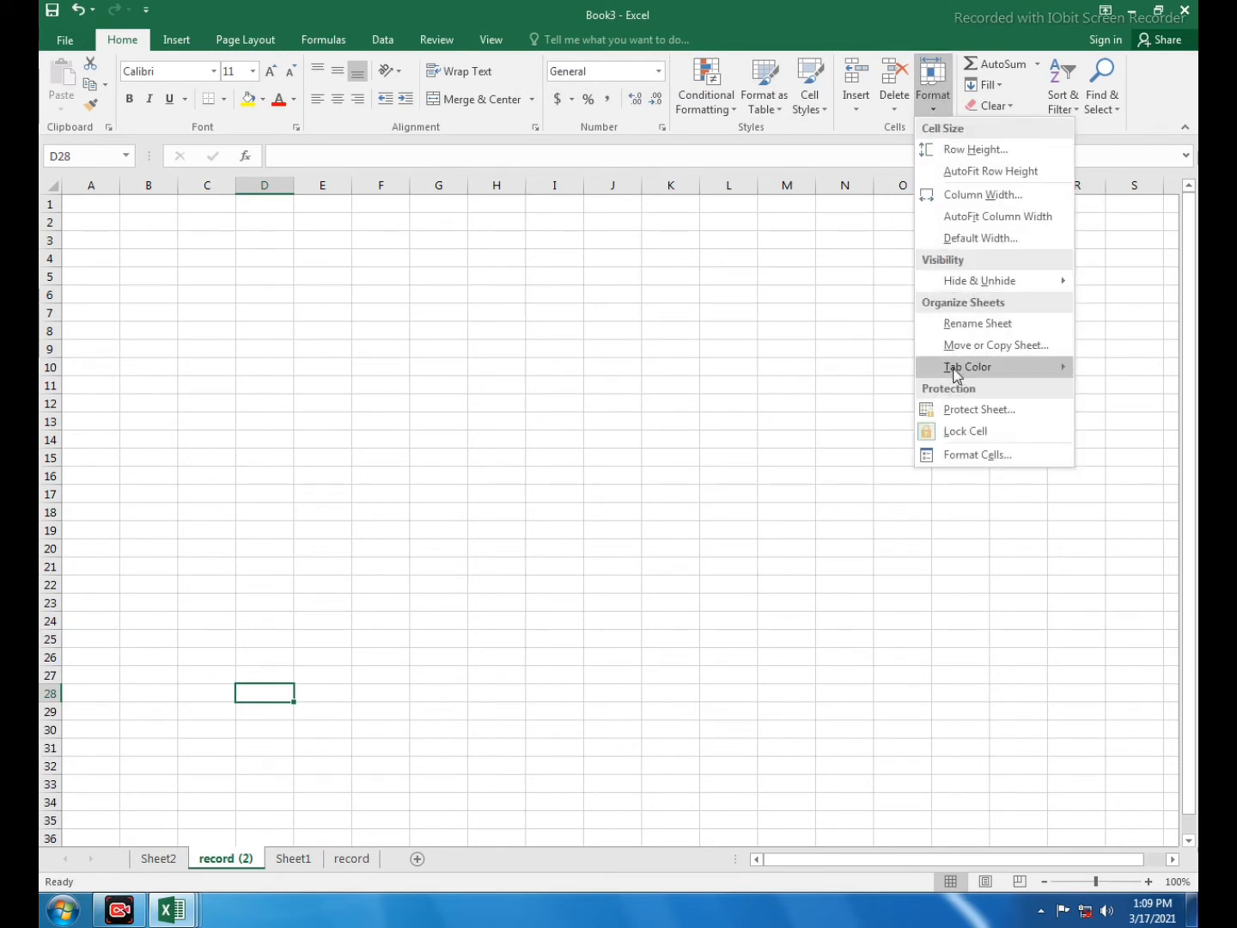
pyautogui.moveTo(963, 364)
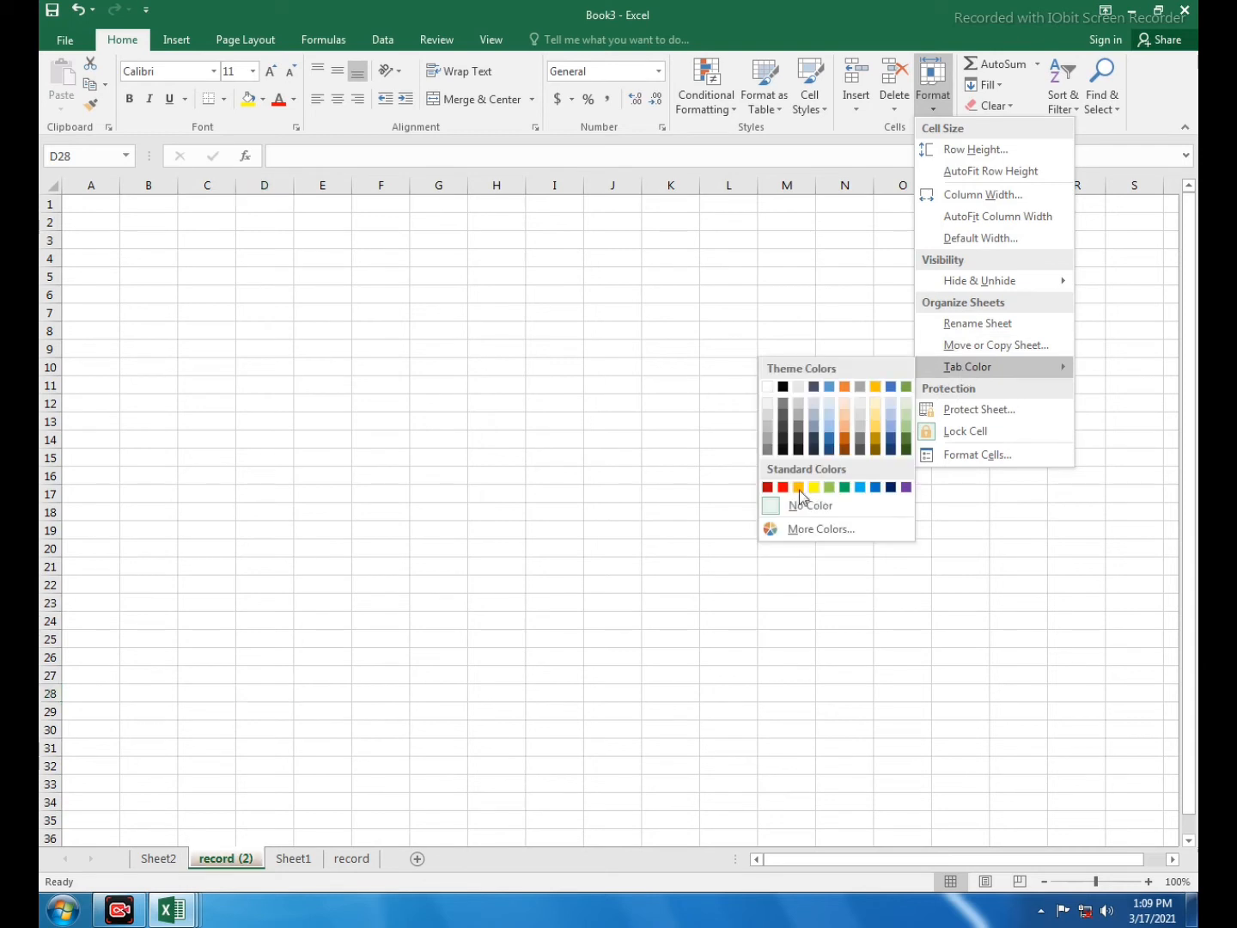
pyautogui.click(782, 487)
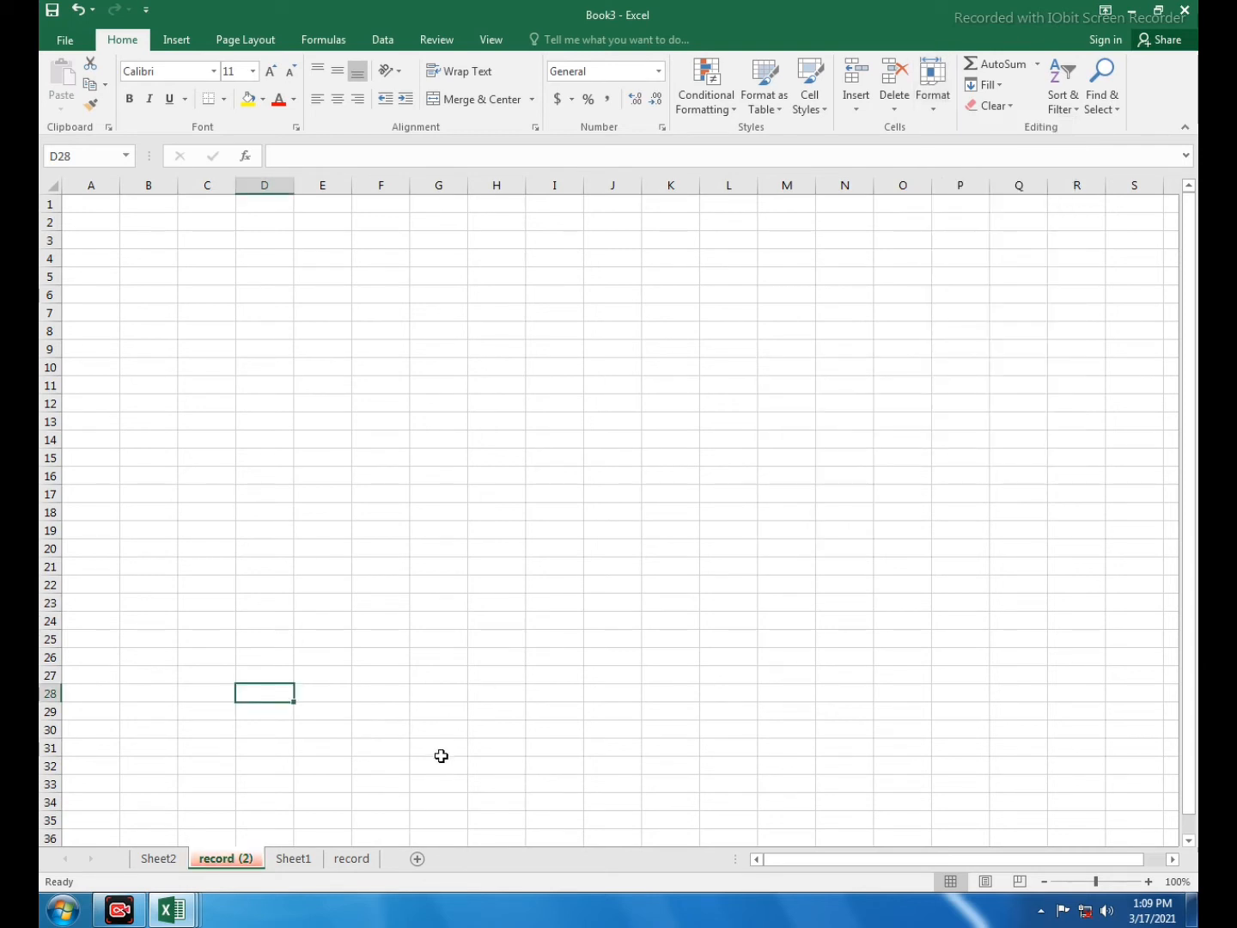
pyautogui.click(382, 768)
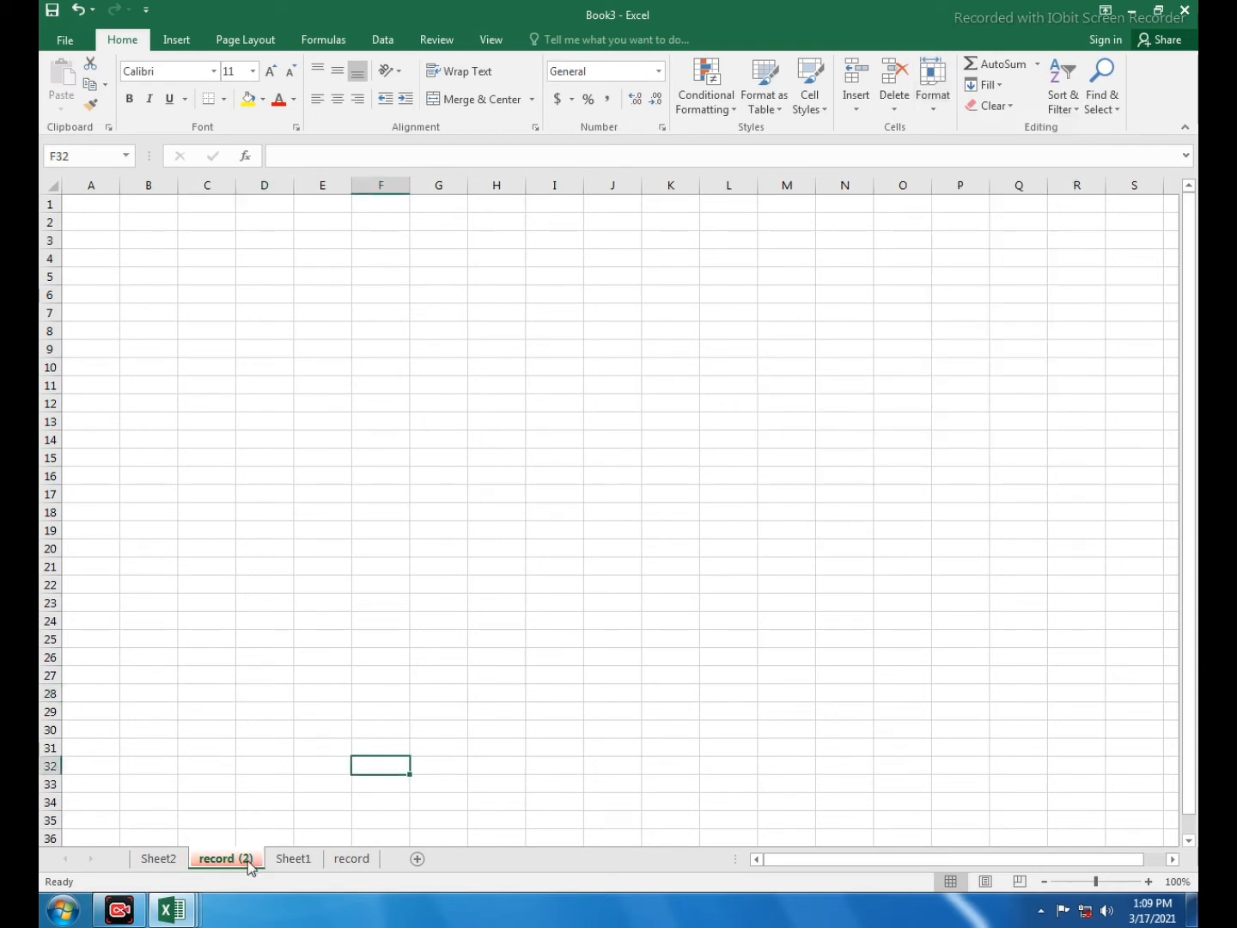
pyautogui.click(292, 859)
pyautogui.click(228, 859)
pyautogui.click(292, 859)
pyautogui.click(164, 859)
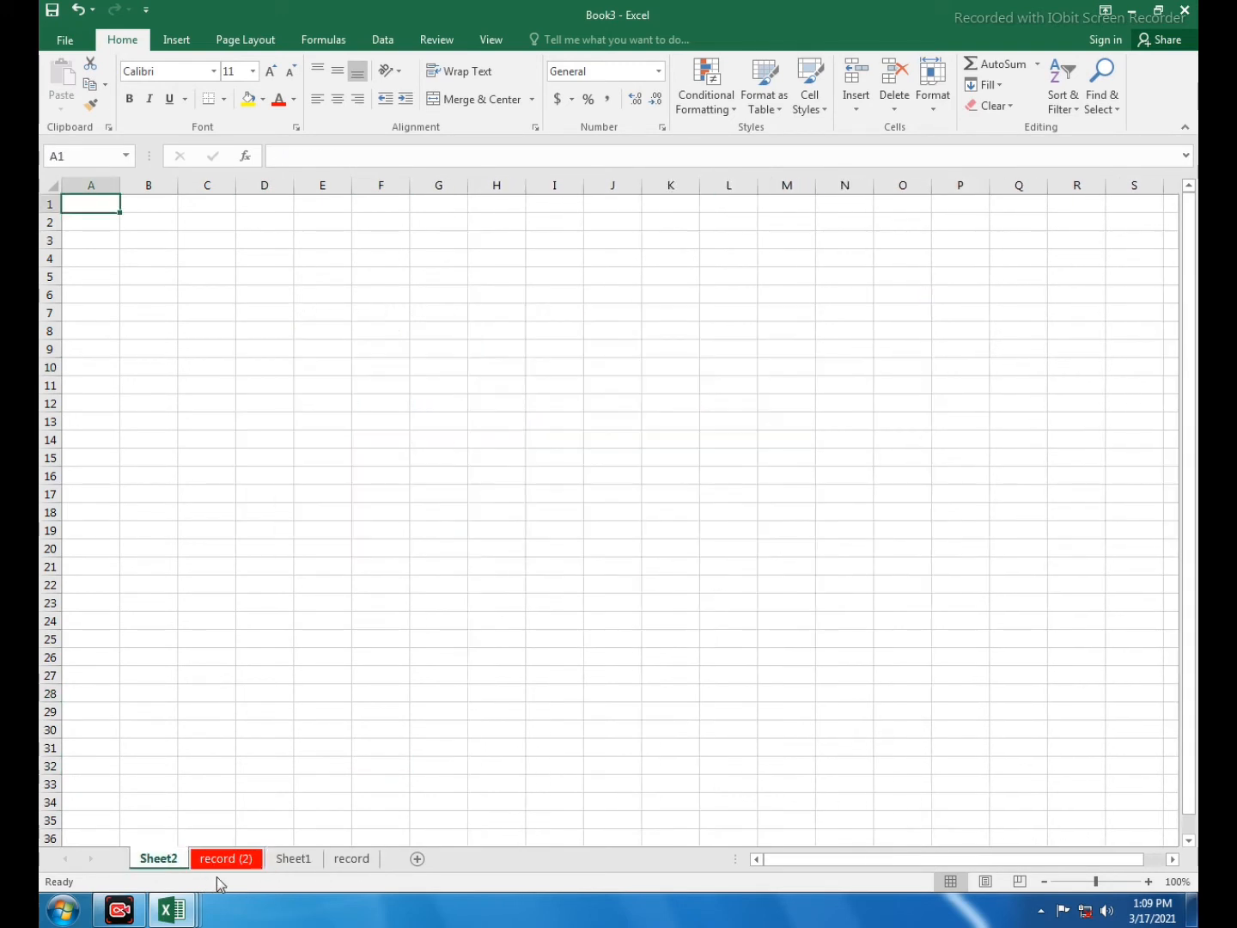
pyautogui.click(232, 860)
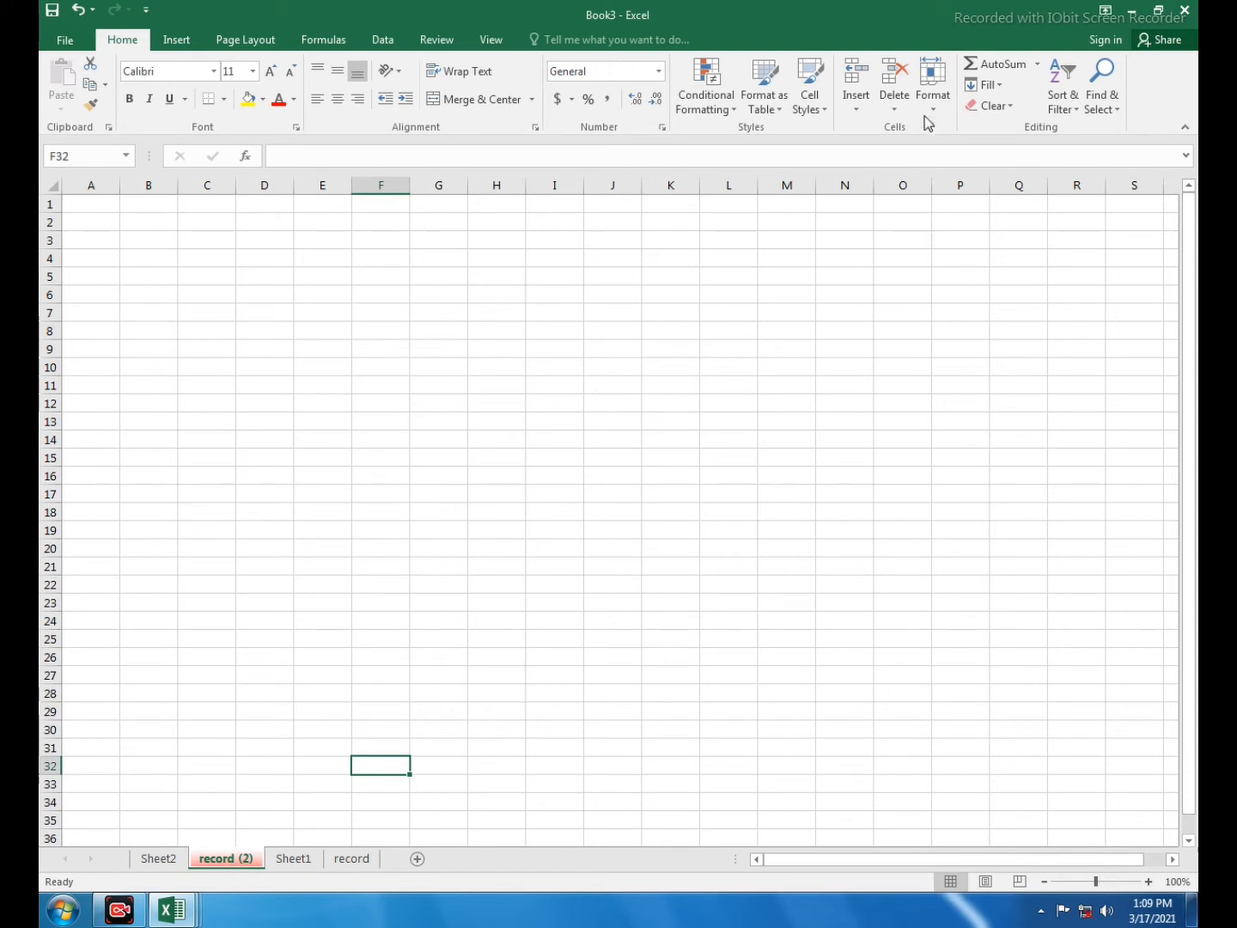
# - Change the record (2) tab colour to green
pyautogui.click(931, 86)
pyautogui.moveTo(930, 367)
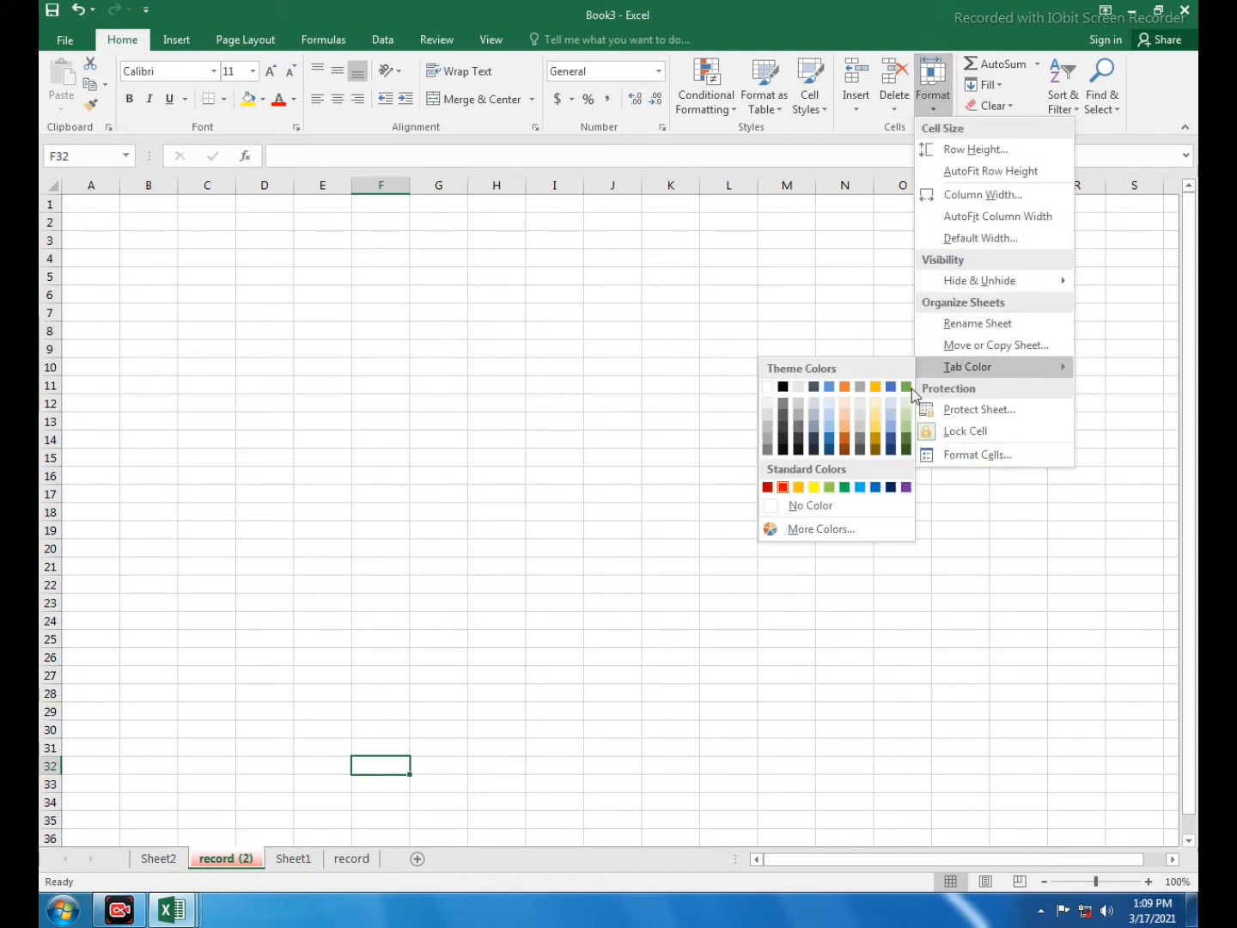
pyautogui.click(843, 488)
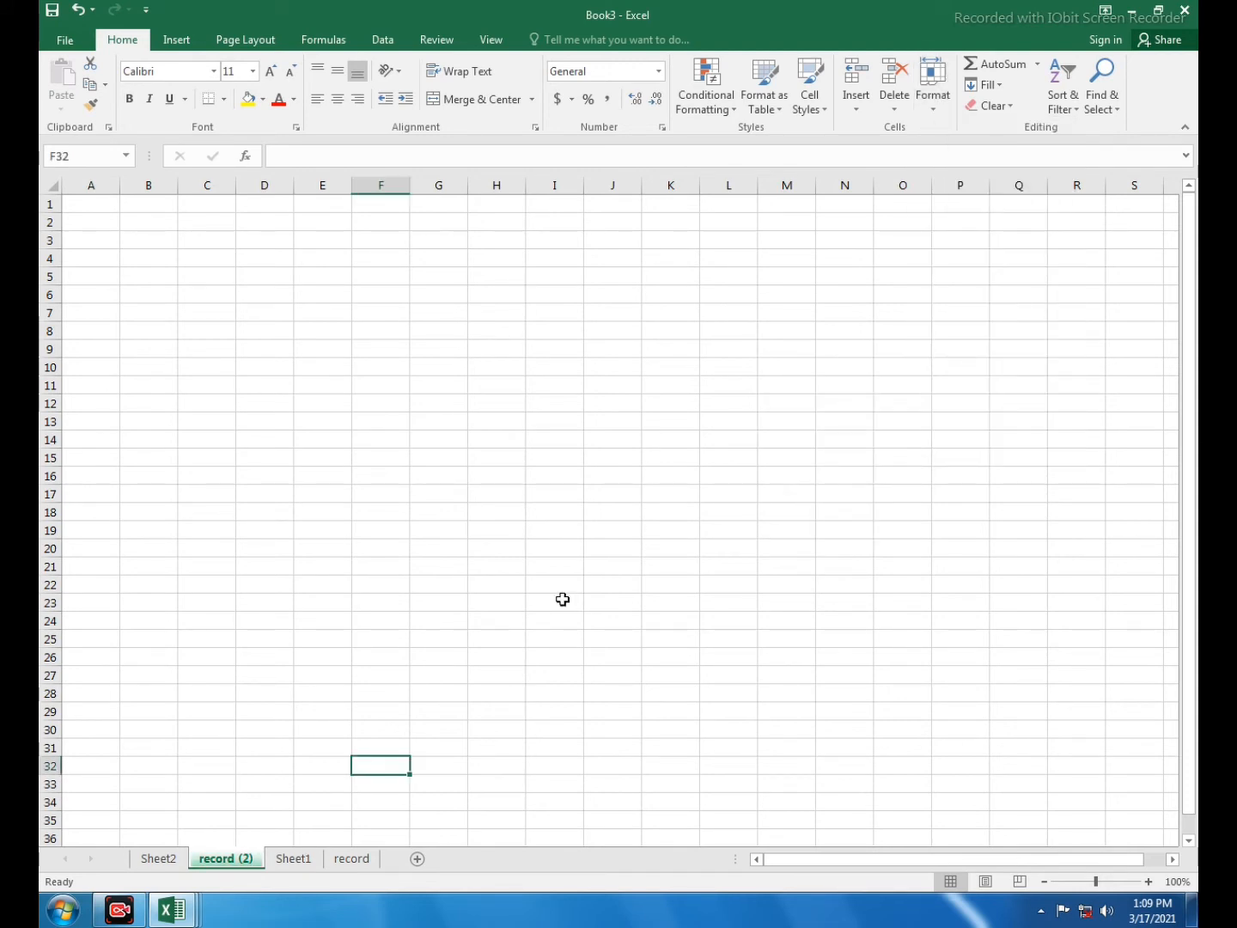
pyautogui.click(282, 861)
pyautogui.click(242, 859)
# - Set the record (2) tab to No Color
pyautogui.click(943, 113)
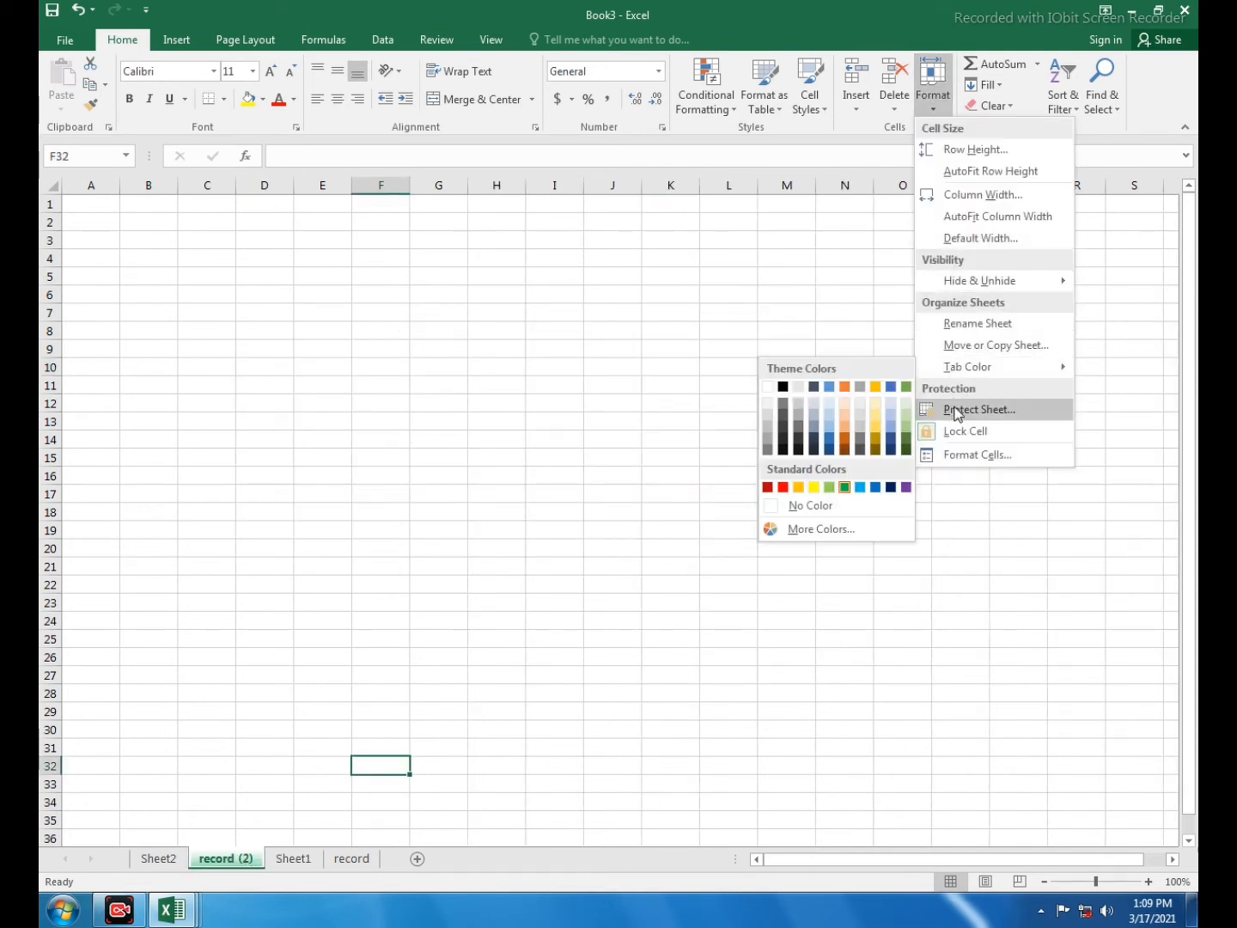
pyautogui.moveTo(961, 376)
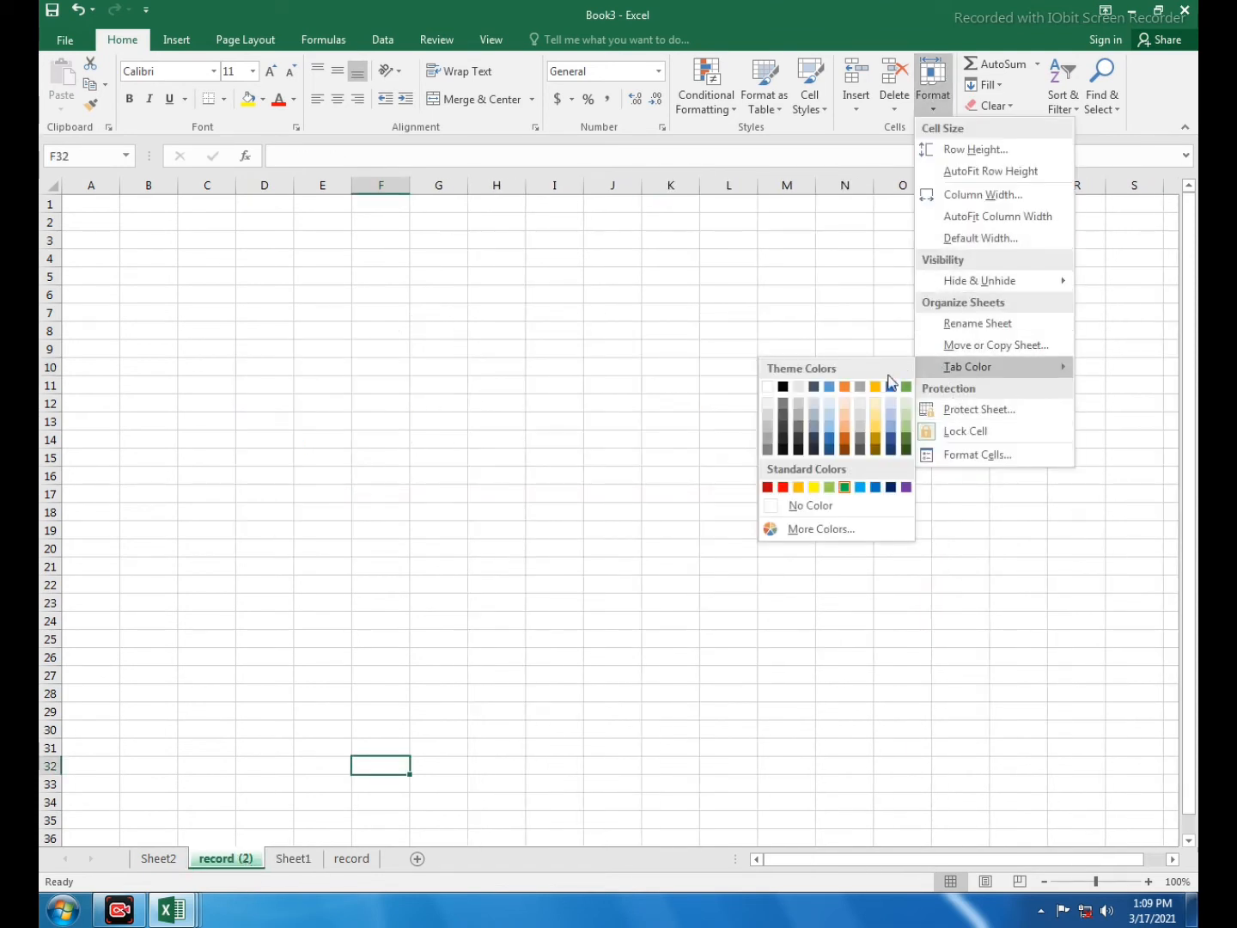
pyautogui.click(800, 512)
pyautogui.click(437, 746)
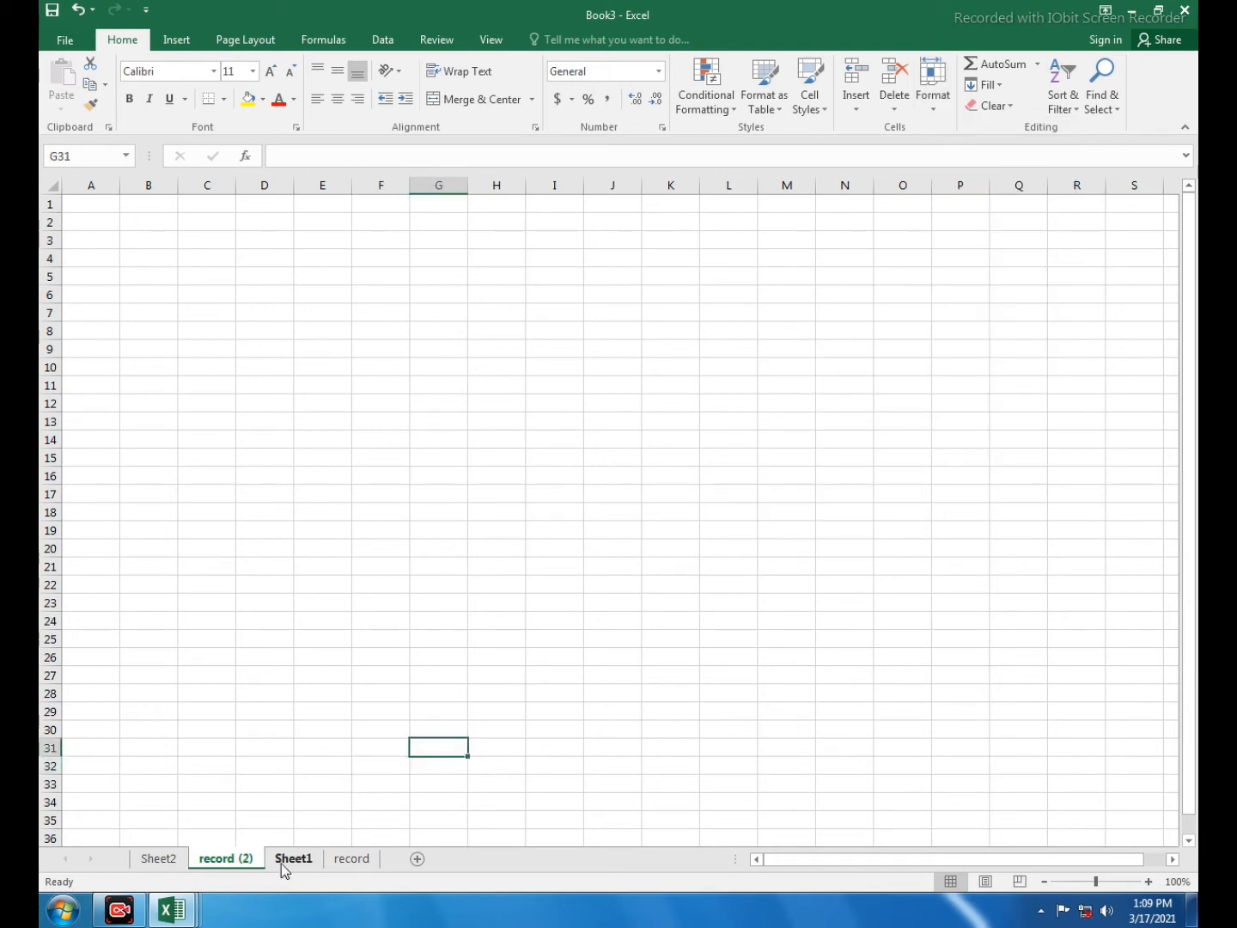
# - On Sheet1, clear the numbers 1–15 from O6:O20
pyautogui.click(286, 859)
pyautogui.click(247, 863)
pyautogui.click(931, 96)
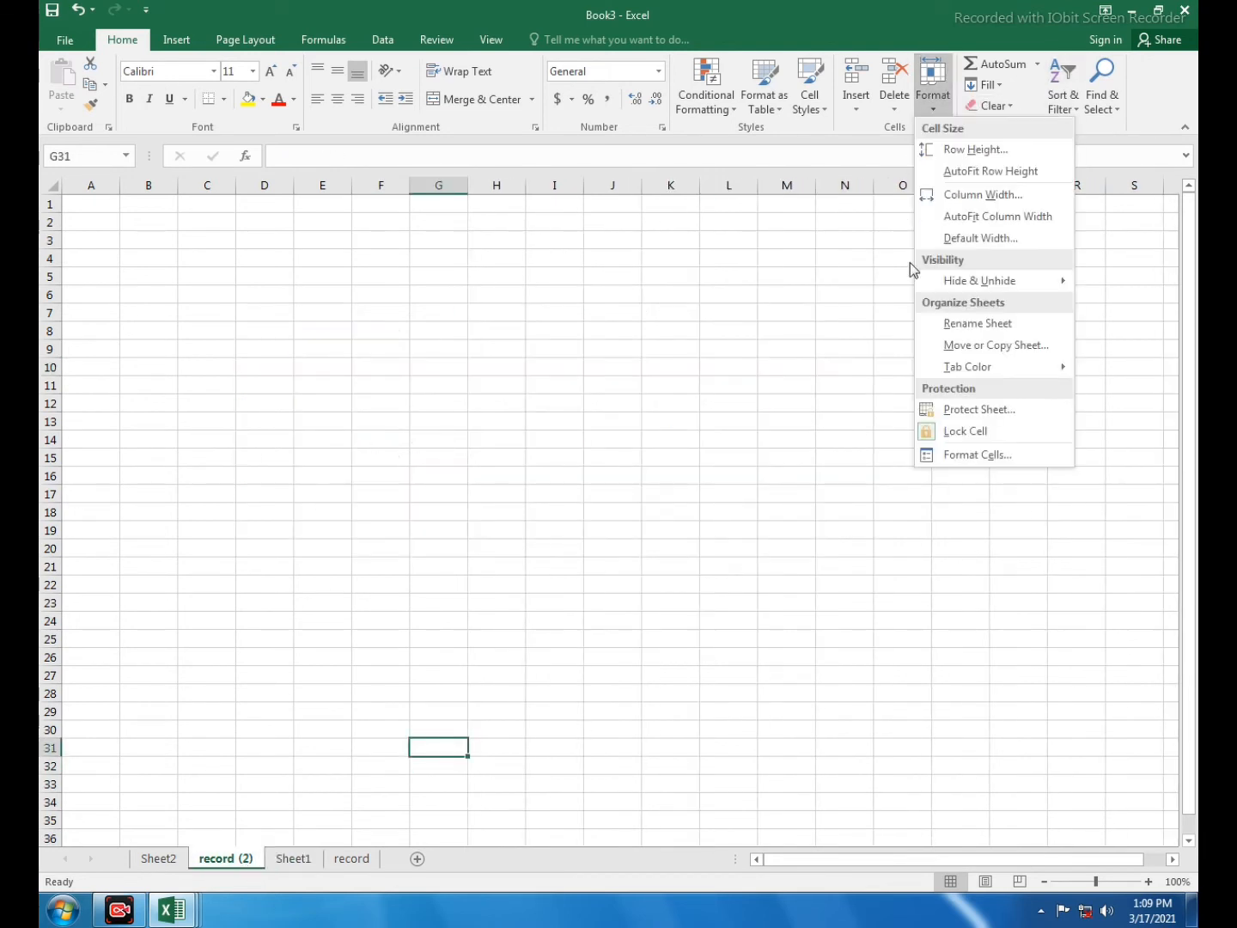
pyautogui.click(954, 412)
pyautogui.click(296, 860)
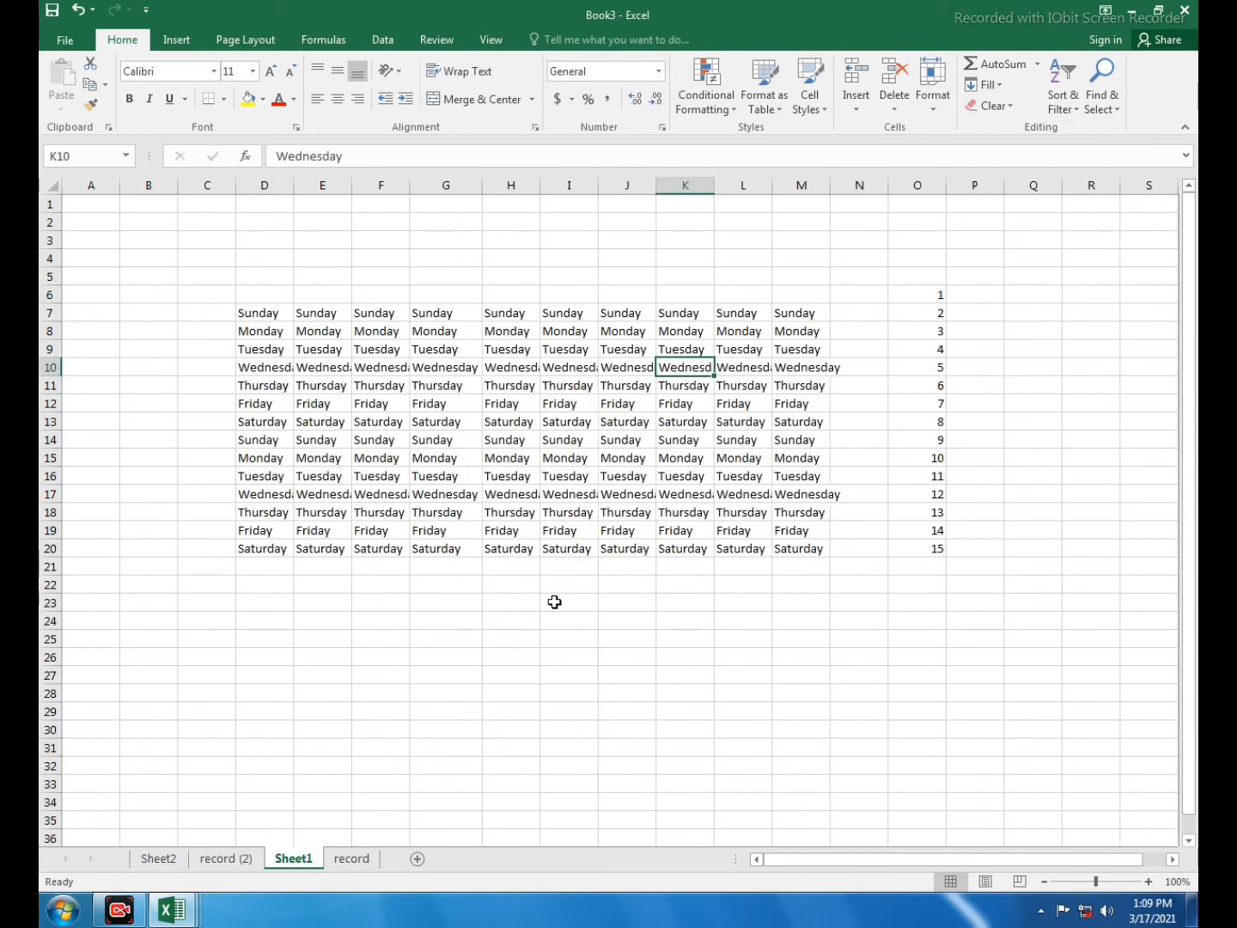
pyautogui.click(553, 388)
pyautogui.moveTo(901, 294); pyautogui.dragTo(933, 549)
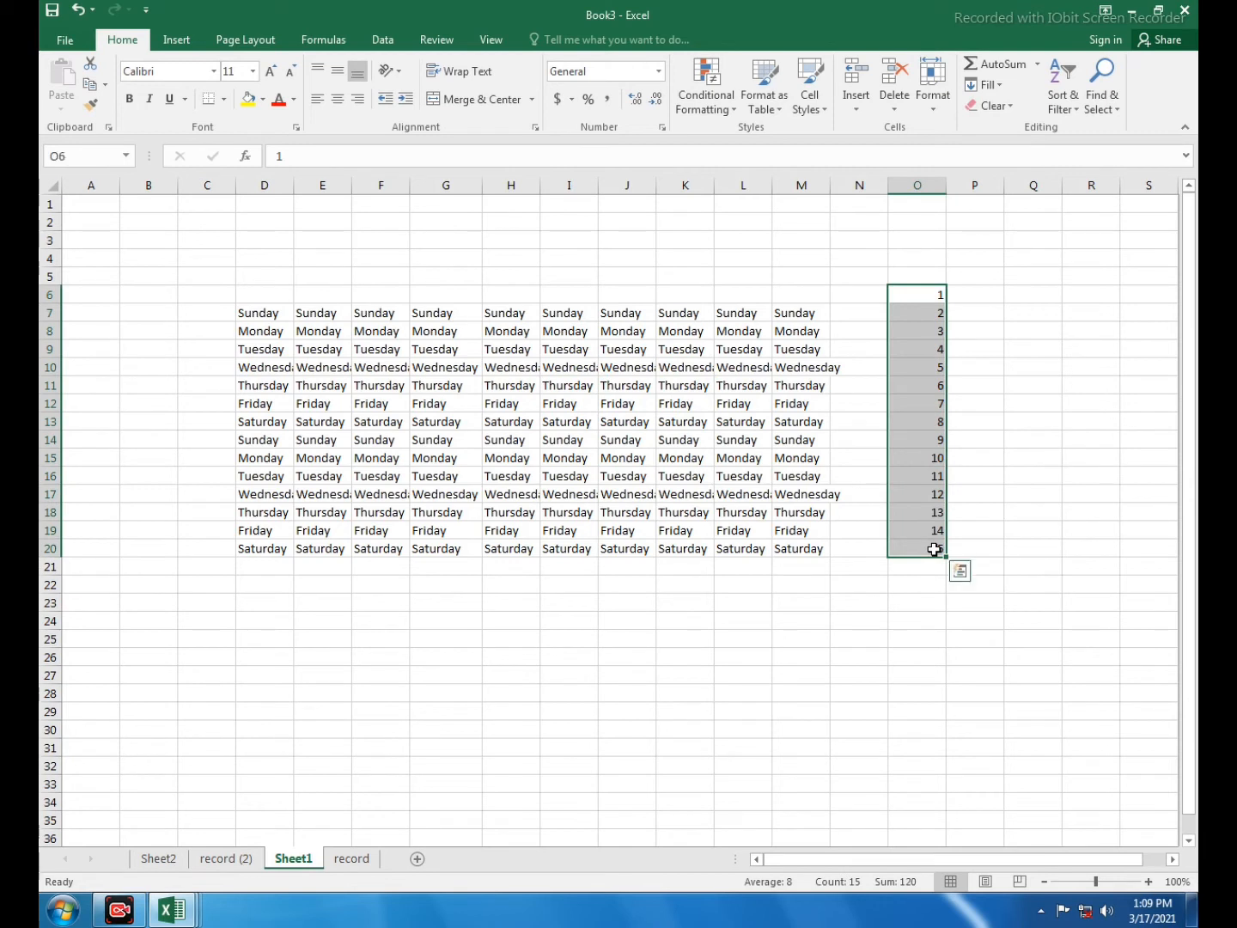
pyautogui.press('Delete')
# - Overwrite cell I11's Thursday with 'fdfgd'
pyautogui.click(737, 366)
pyautogui.click(624, 332)
pyautogui.click(756, 348)
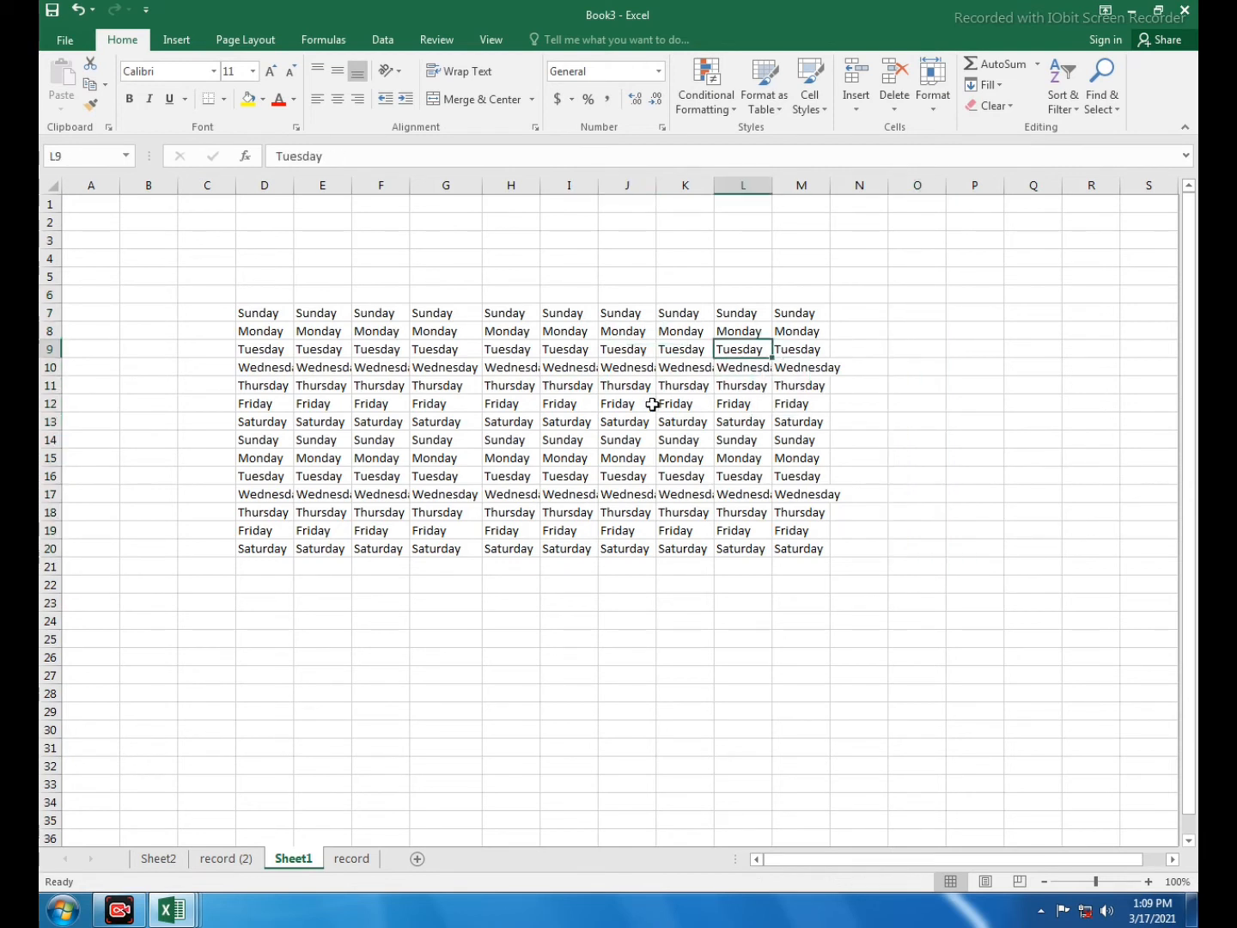
pyautogui.click(574, 387)
pyautogui.write('fdfgd')
pyautogui.click(728, 471)
pyautogui.click(859, 404)
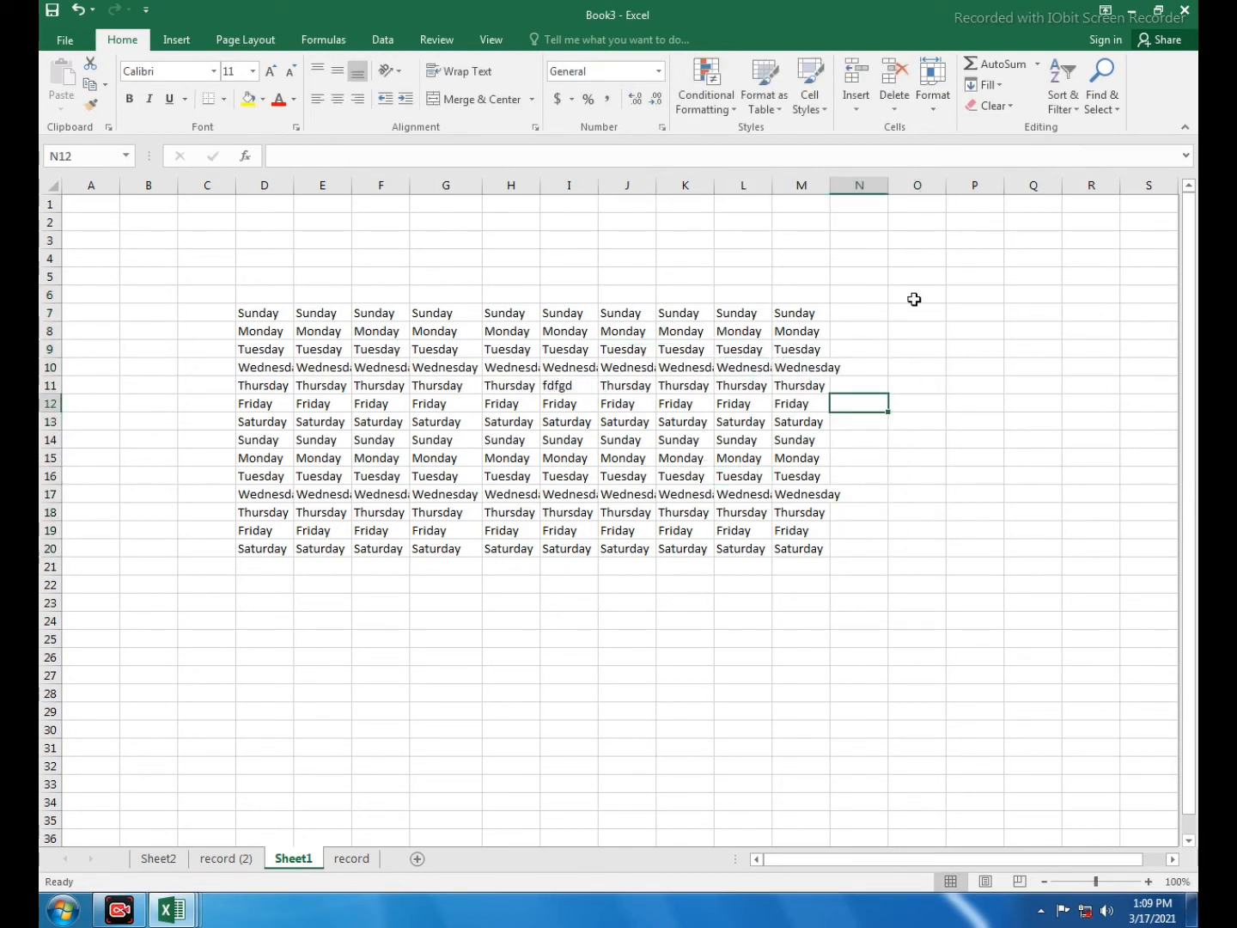
# - Protect Sheet1 with a password, entered and confirmed
pyautogui.click(929, 105)
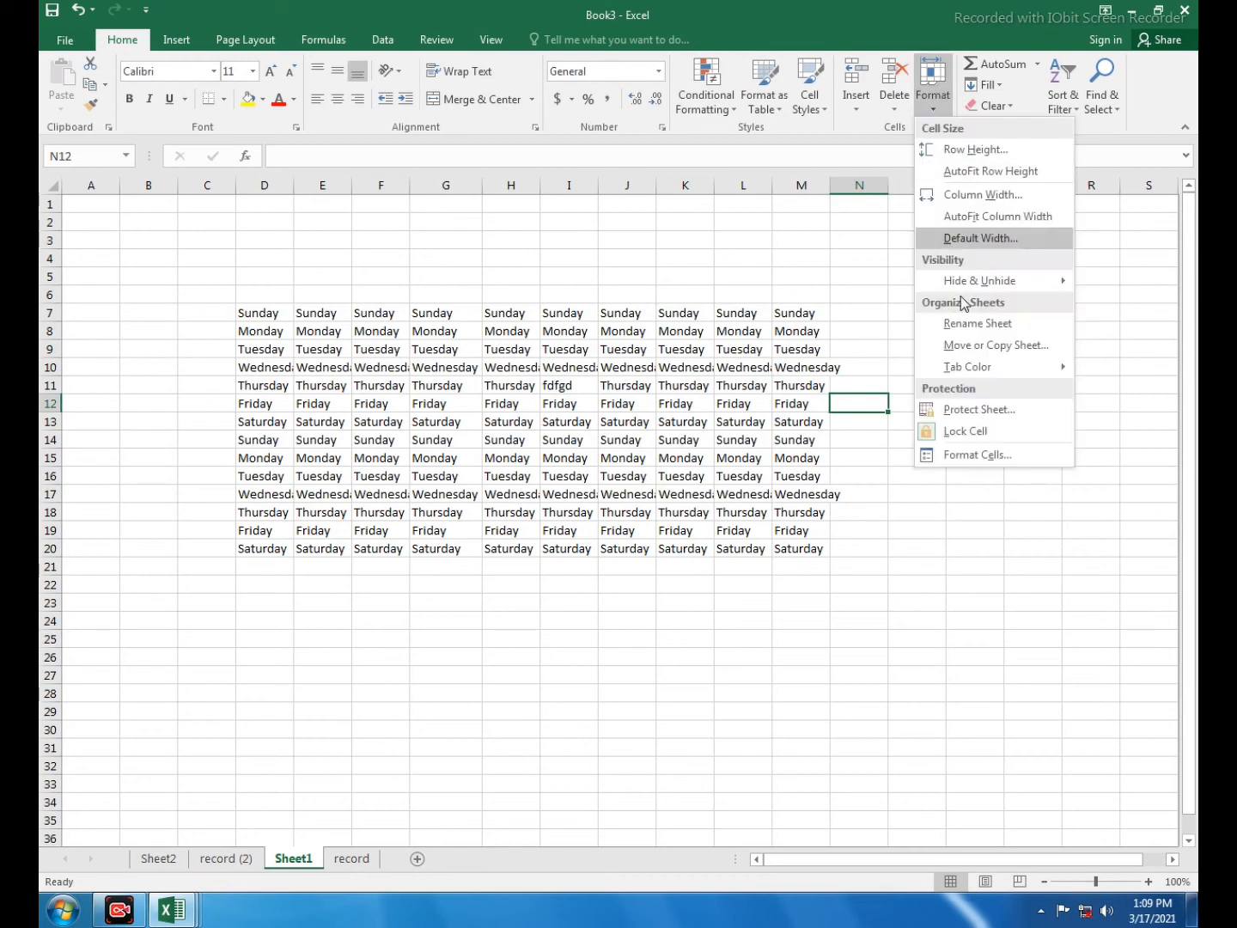
pyautogui.click(953, 410)
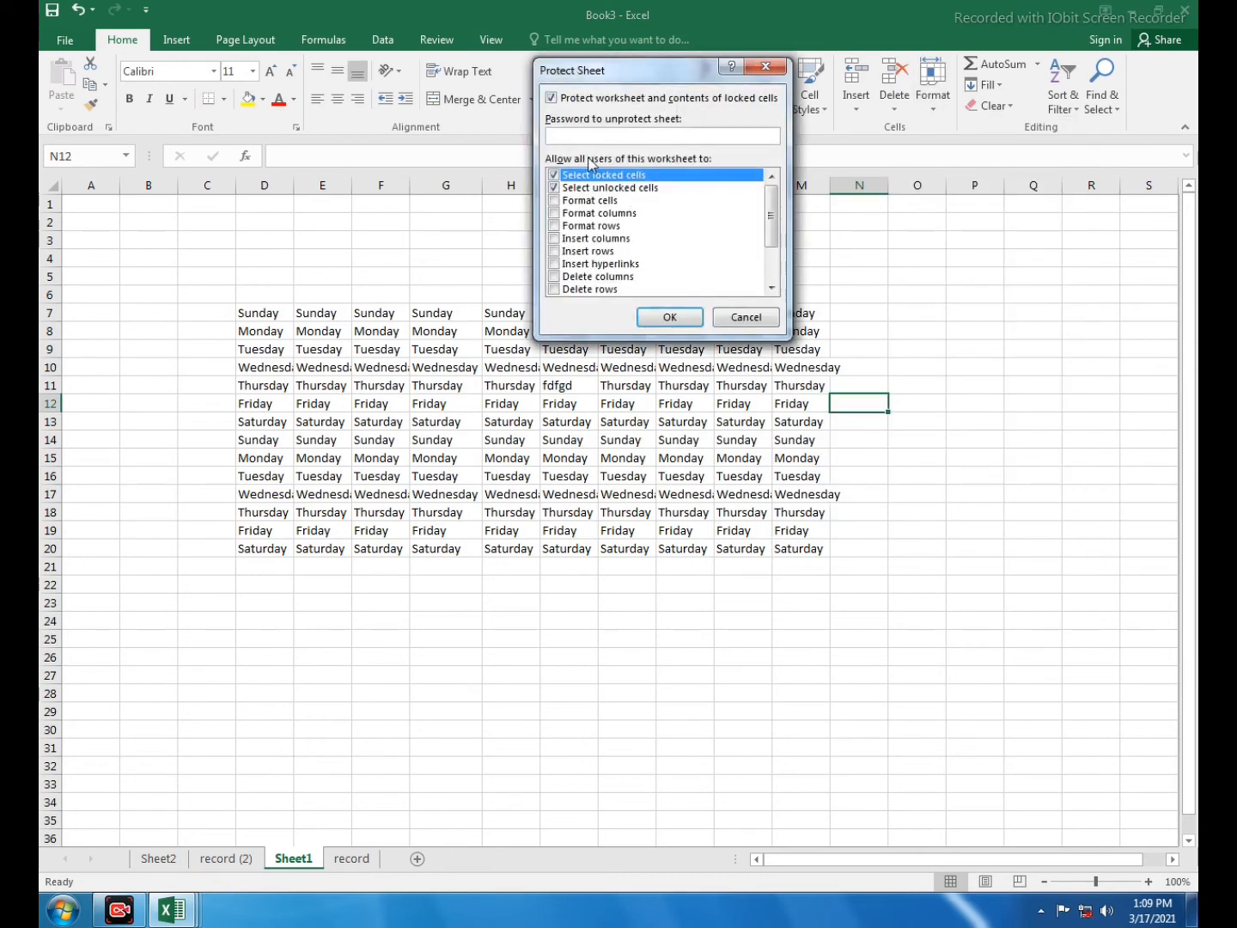
pyautogui.write('12')
pyautogui.click(669, 318)
pyautogui.write('1')
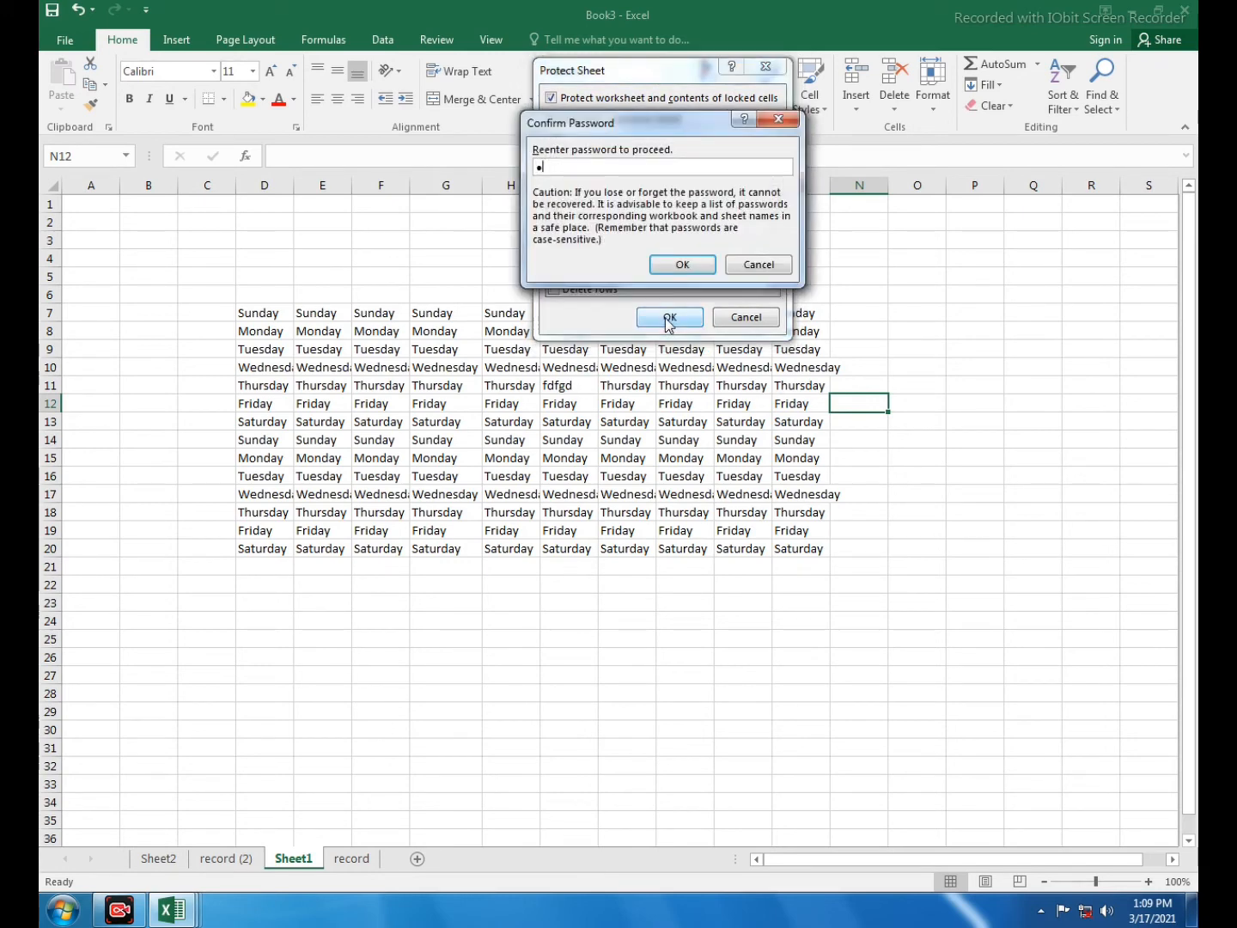
pyautogui.write('2')
pyautogui.click(681, 265)
# - Try editing cells G8:I13 and K10, dismissing the protected-sheet warnings
pyautogui.click(626, 388)
pyautogui.moveTo(468, 331); pyautogui.dragTo(657, 455)
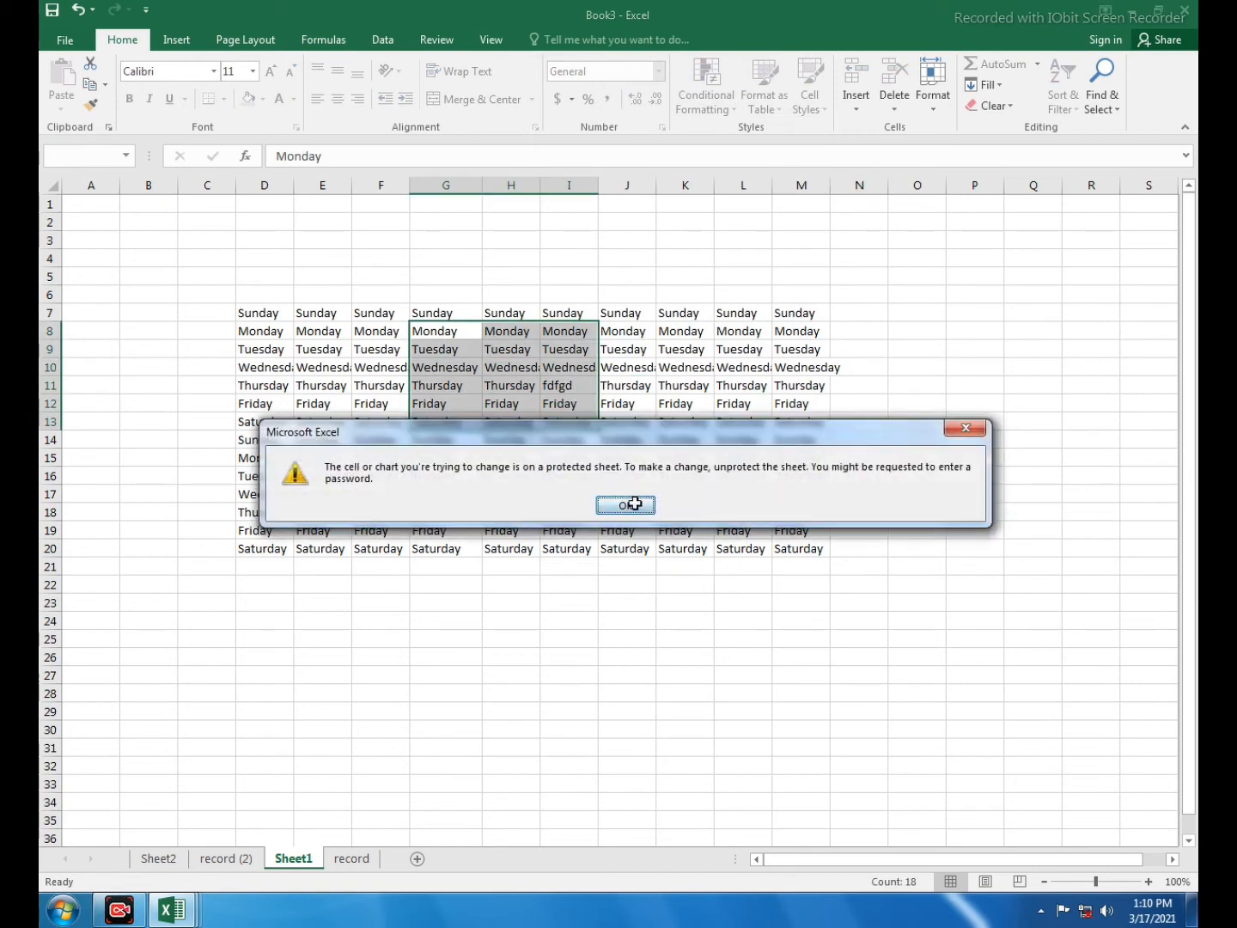
pyautogui.click(632, 505)
pyautogui.click(682, 369)
pyautogui.press('Delete')
pyautogui.click(635, 506)
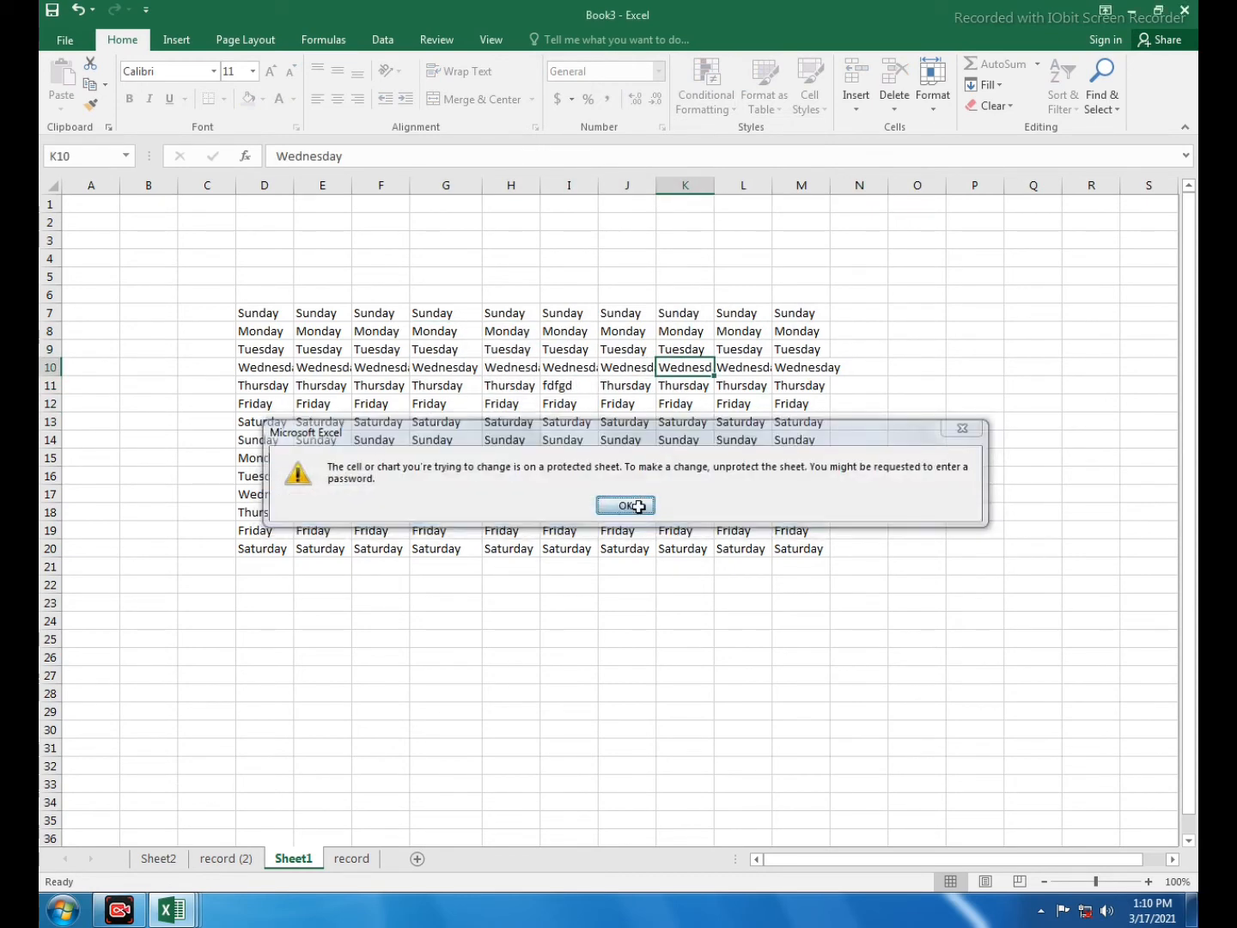
pyautogui.click(762, 383)
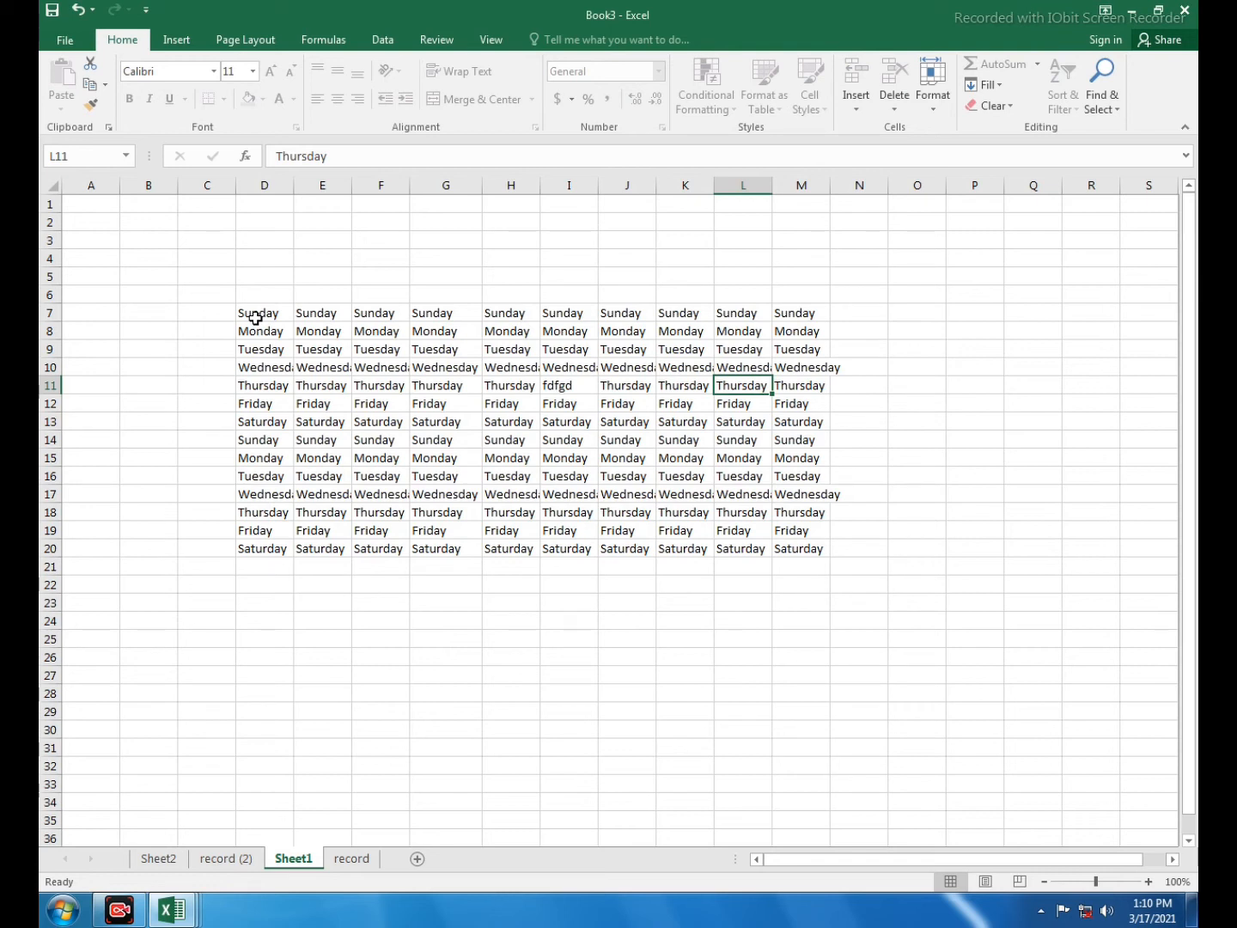
# - Copy the weekday block D7:M20 and paste it into a new blank workbook
pyautogui.moveTo(255, 318); pyautogui.dragTo(792, 546)
pyautogui.hotkey('ctrl', 'c')
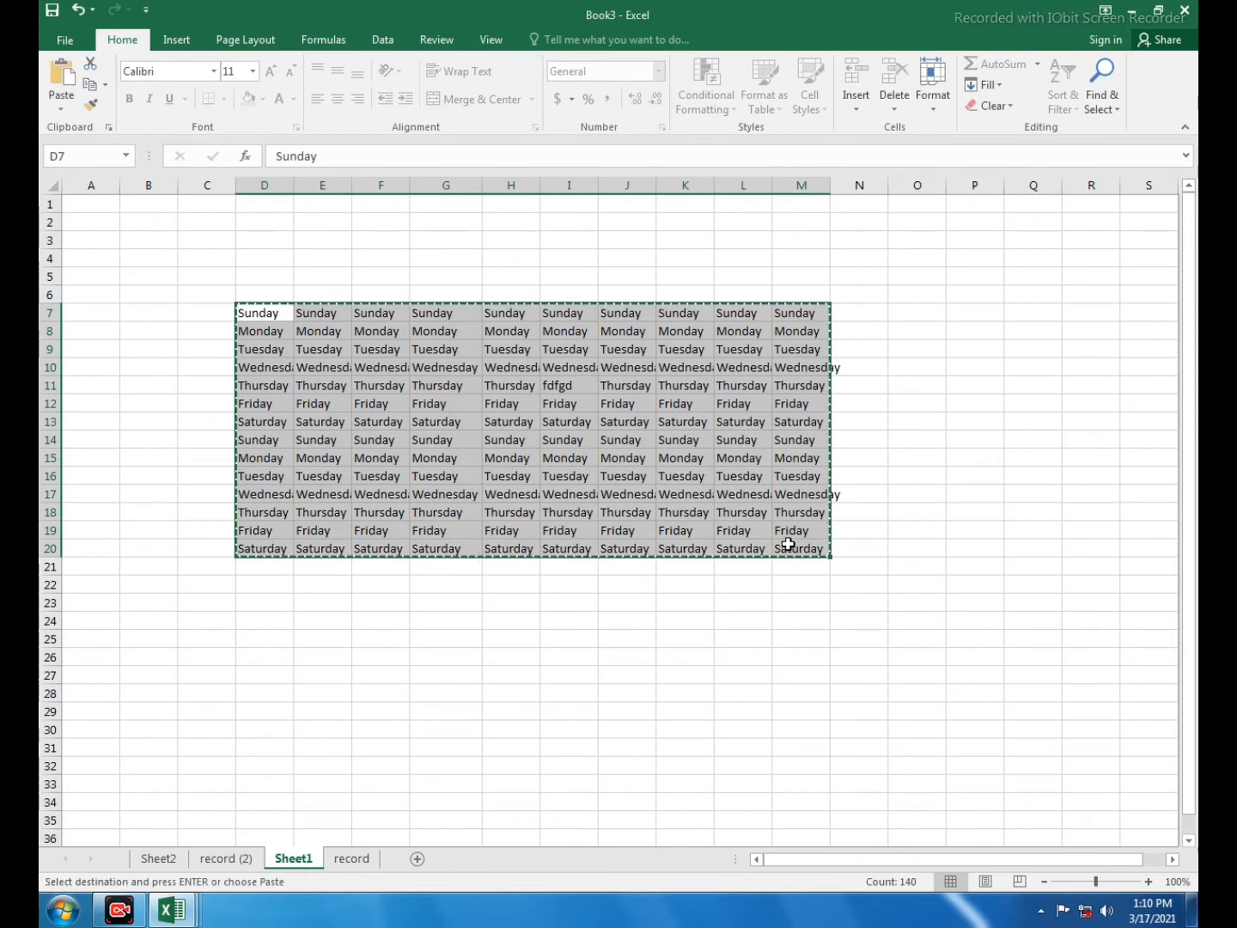
pyautogui.hotkey('ctrl', 'n')
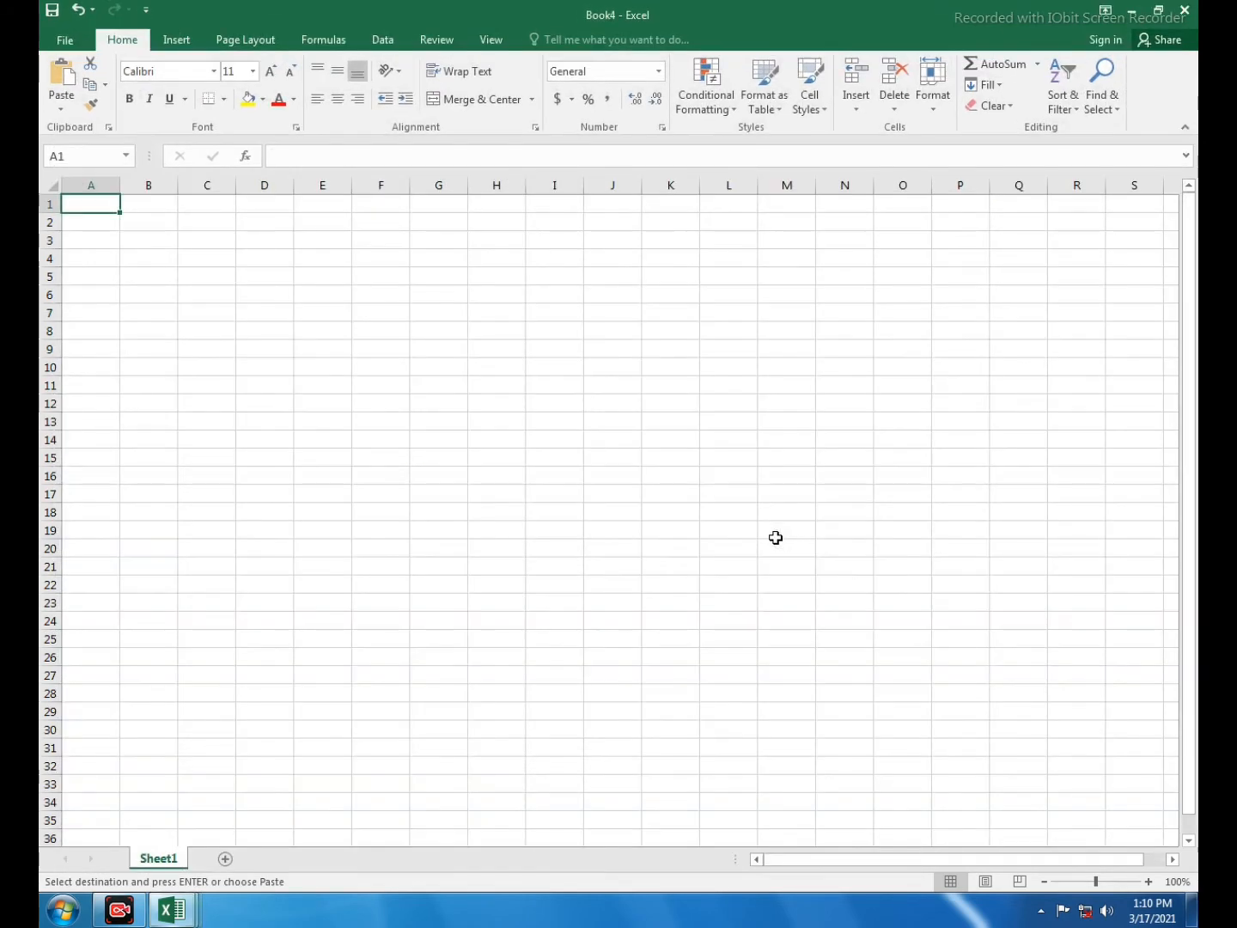
pyautogui.hotkey('ctrl', 'v')
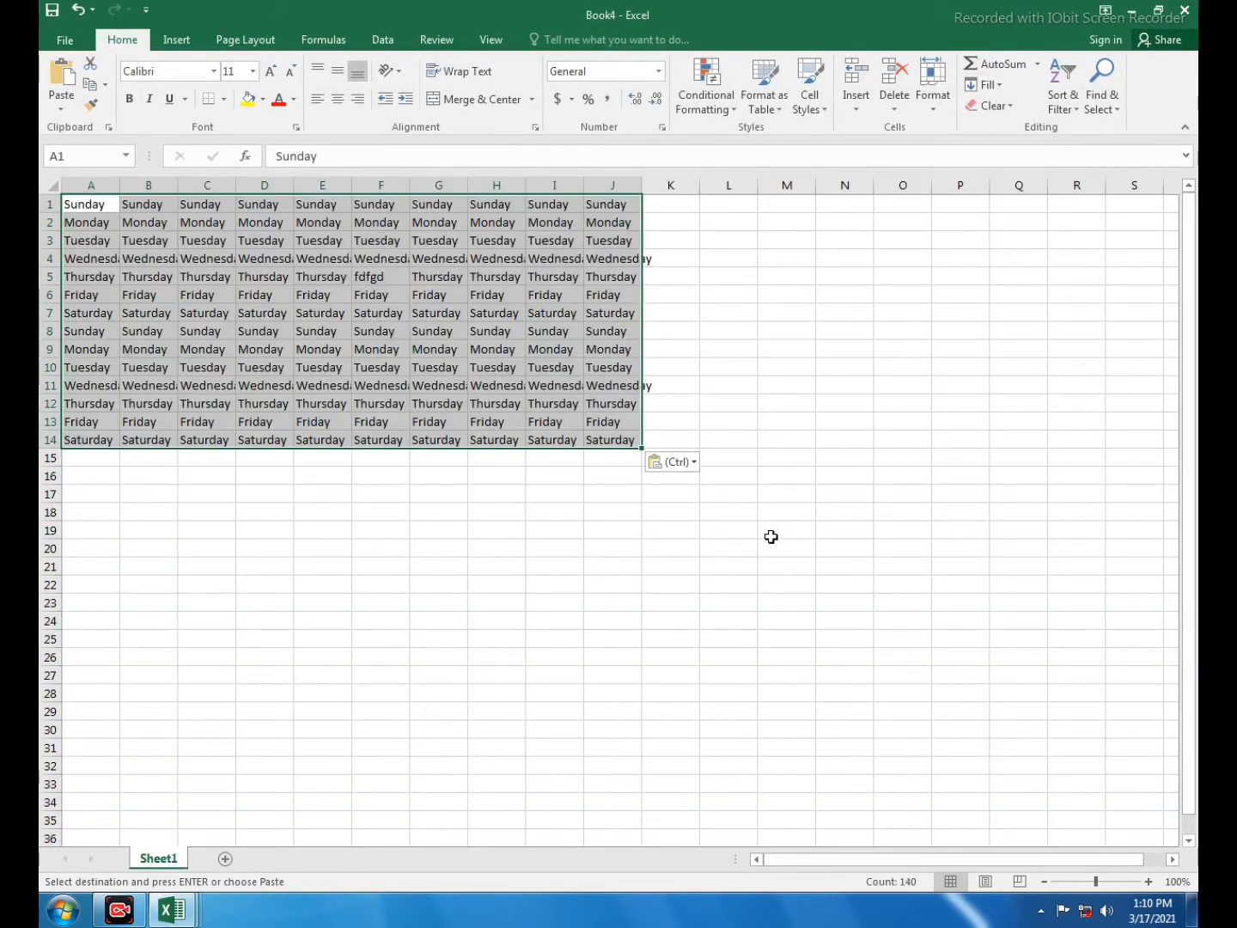
# - Close the new workbook without saving and cancel the pending copy
pyautogui.hotkey('ctrl', 'w')
pyautogui.click(614, 475)
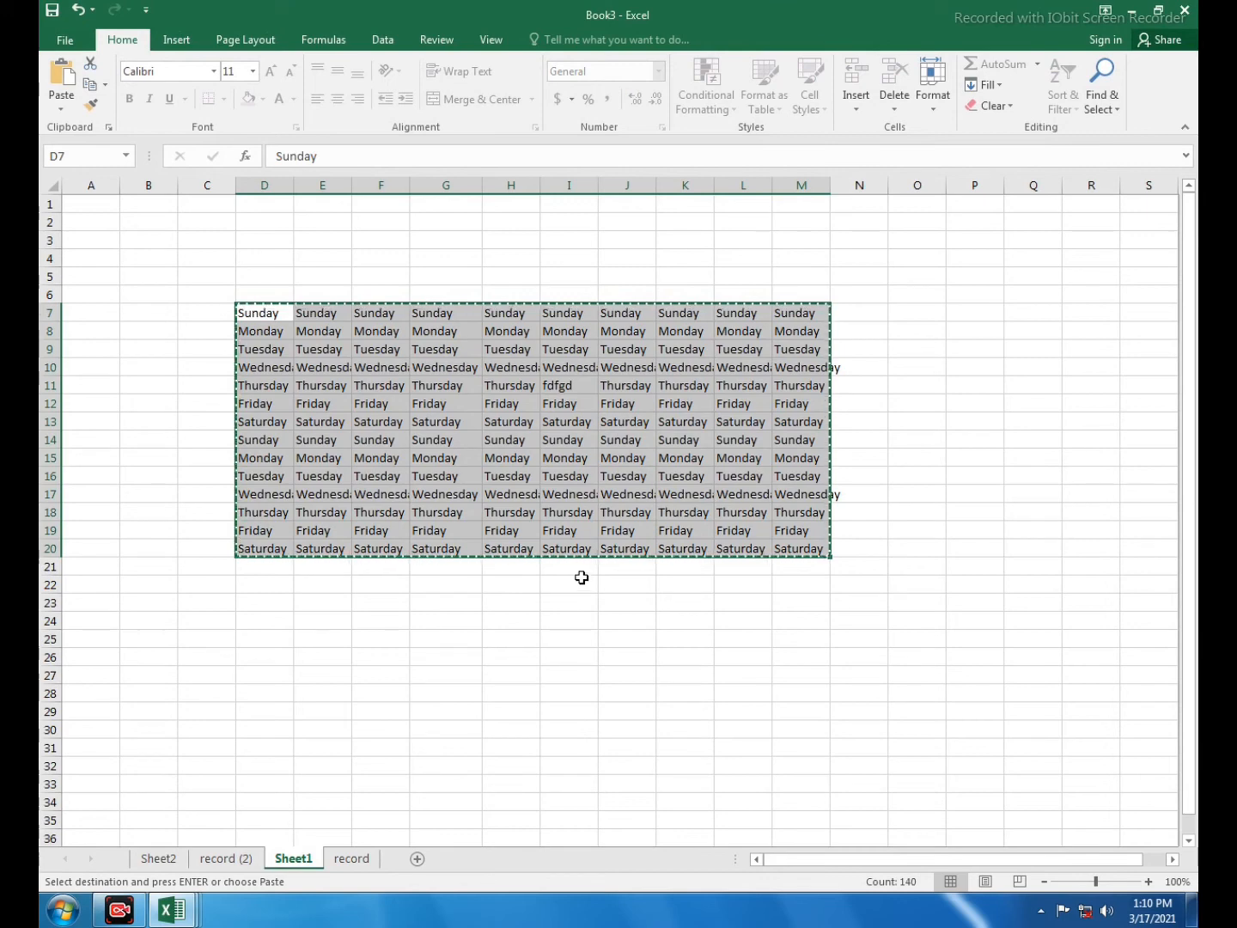
pyautogui.press('Escape')
# - Unprotect Sheet1 via the Format menu, confirming the password
pyautogui.click(911, 404)
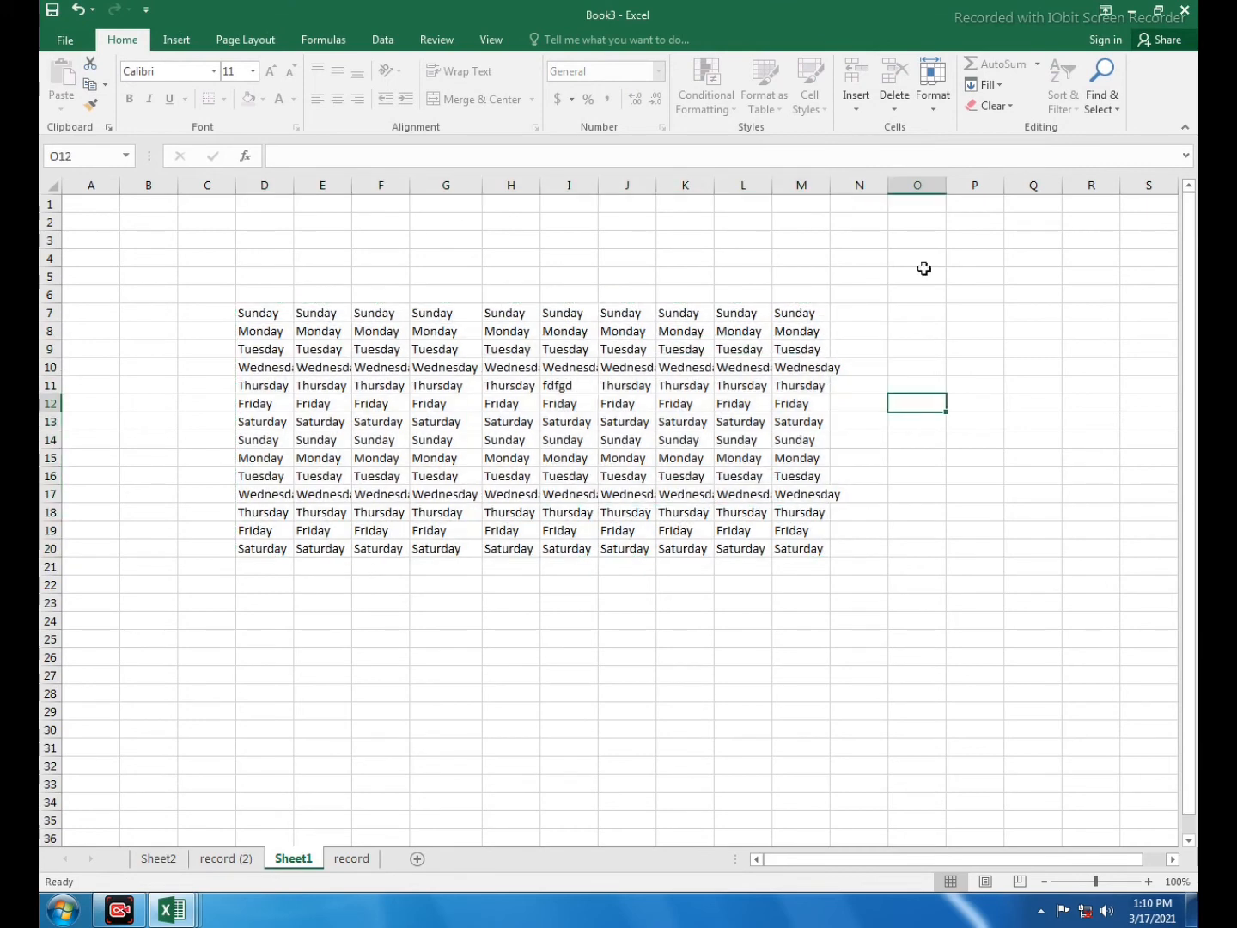
pyautogui.click(933, 110)
pyautogui.click(954, 409)
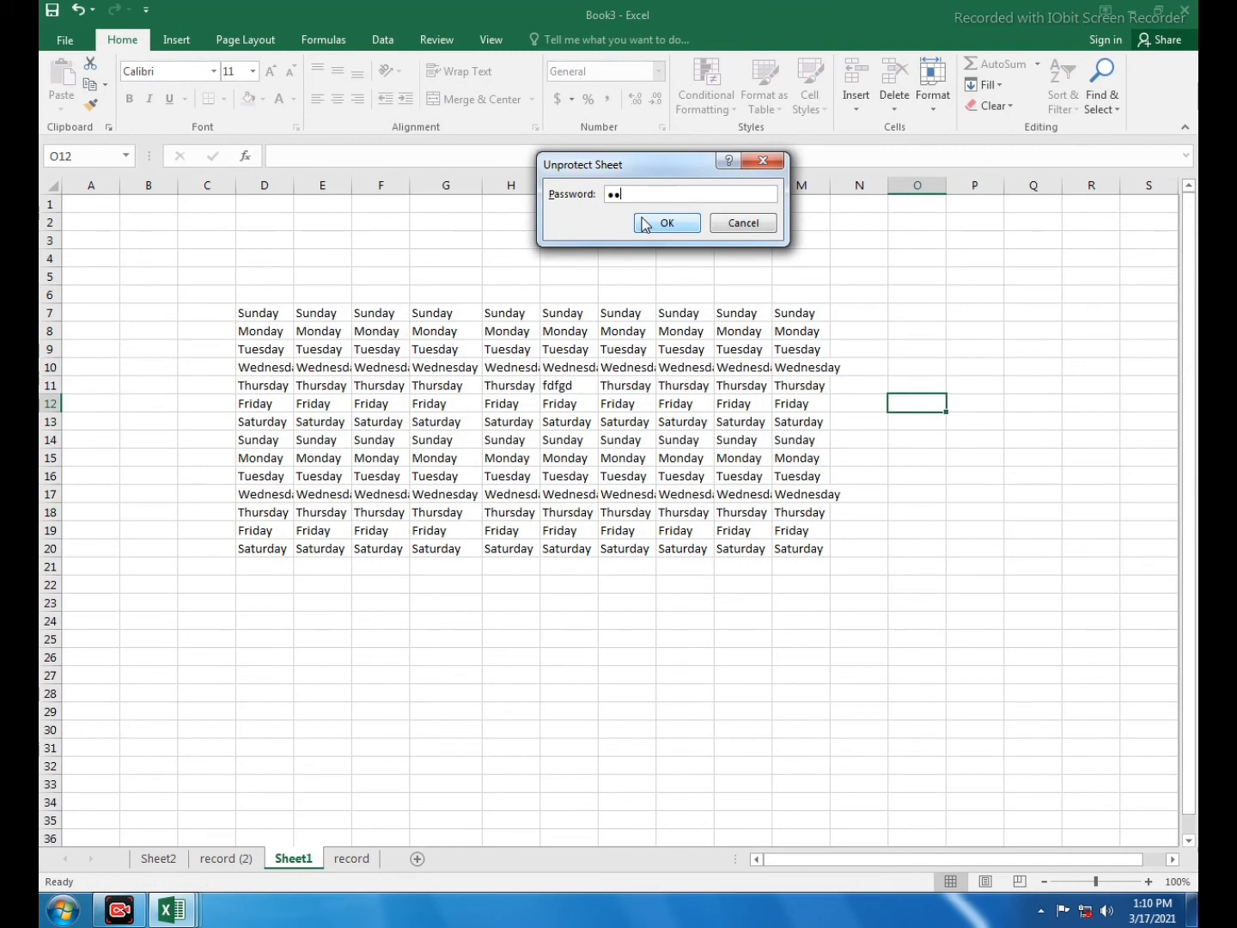
pyautogui.click(668, 223)
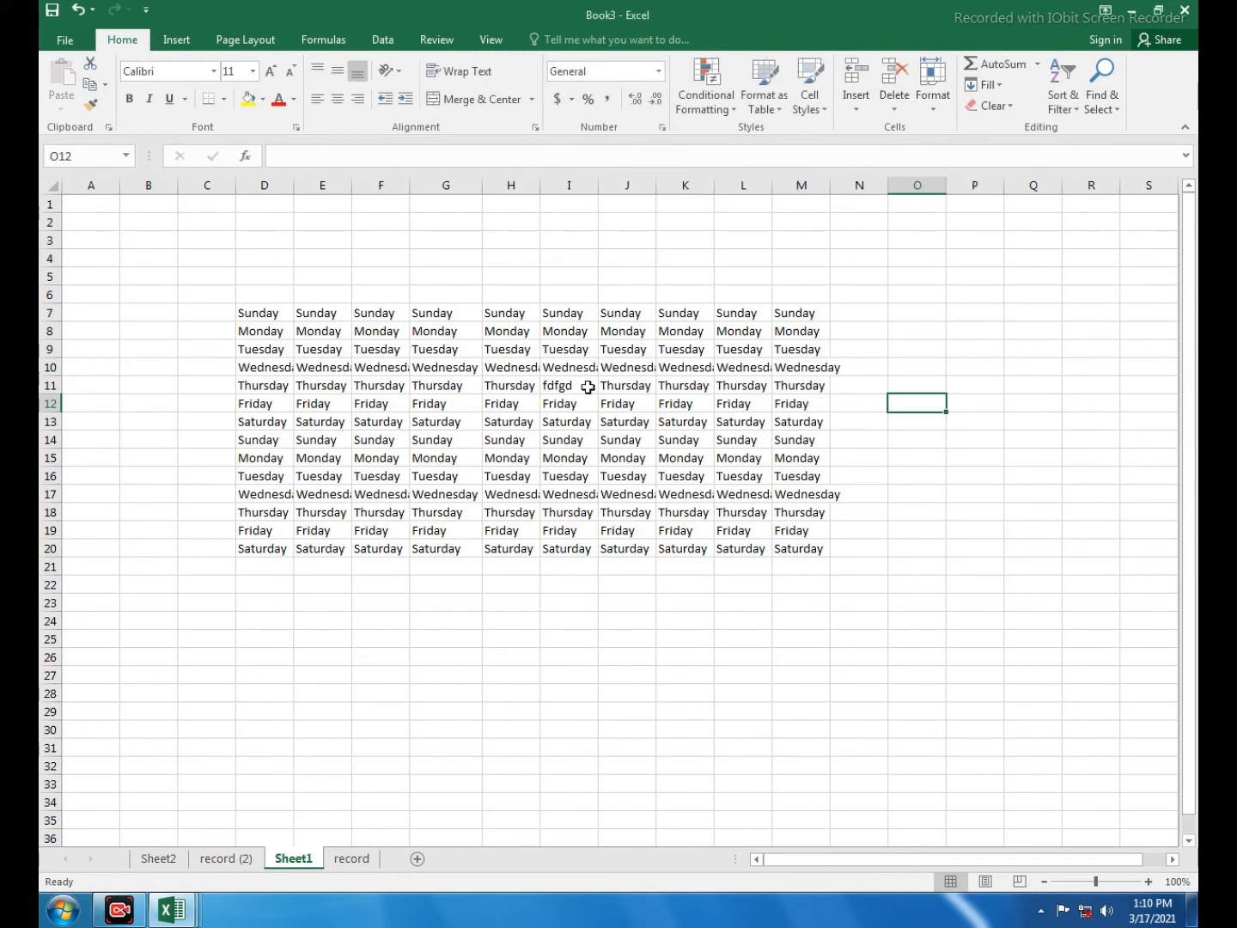
# - Overwrite cells I9 and I14 with dfgdf and cell I16 with f
pyautogui.moveTo(496, 344); pyautogui.dragTo(591, 442)
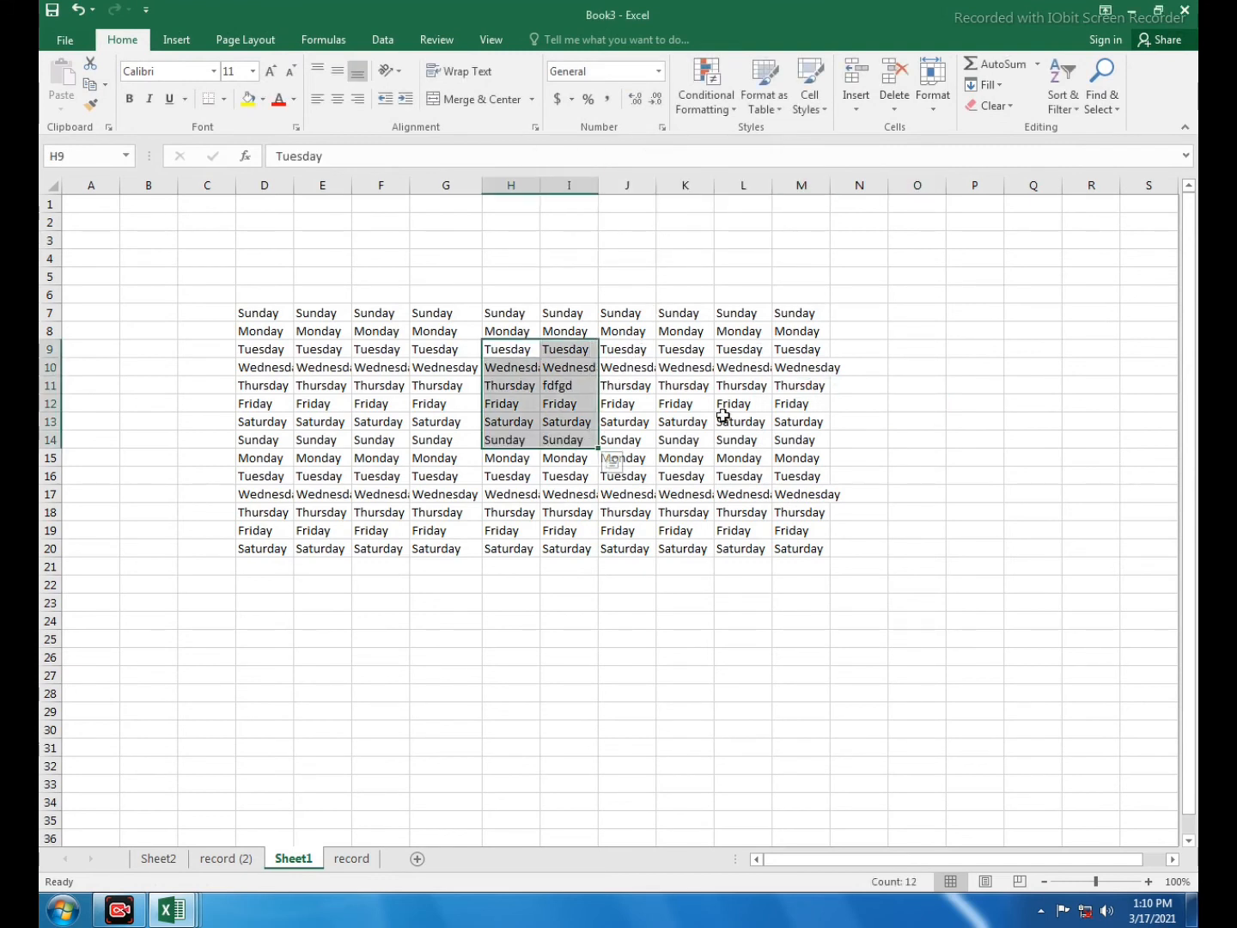
pyautogui.click(678, 421)
pyautogui.click(592, 351)
pyautogui.write('dfgdf')
pyautogui.click(567, 440)
pyautogui.write('dfgdf')
pyautogui.click(568, 475)
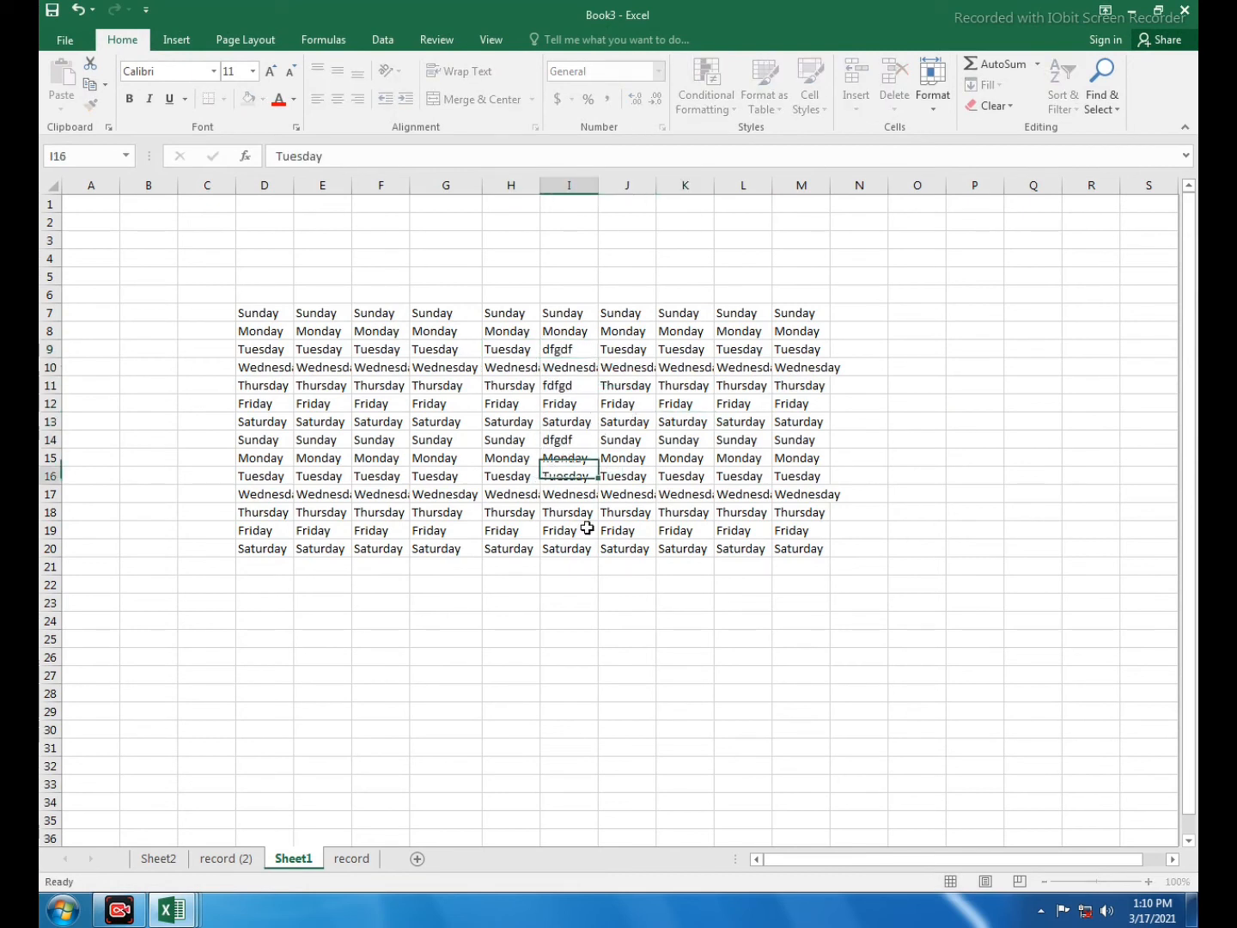
pyautogui.write('f')
pyautogui.moveTo(568, 493); pyautogui.dragTo(727, 538)
pyautogui.click(742, 512)
pyautogui.click(913, 458)
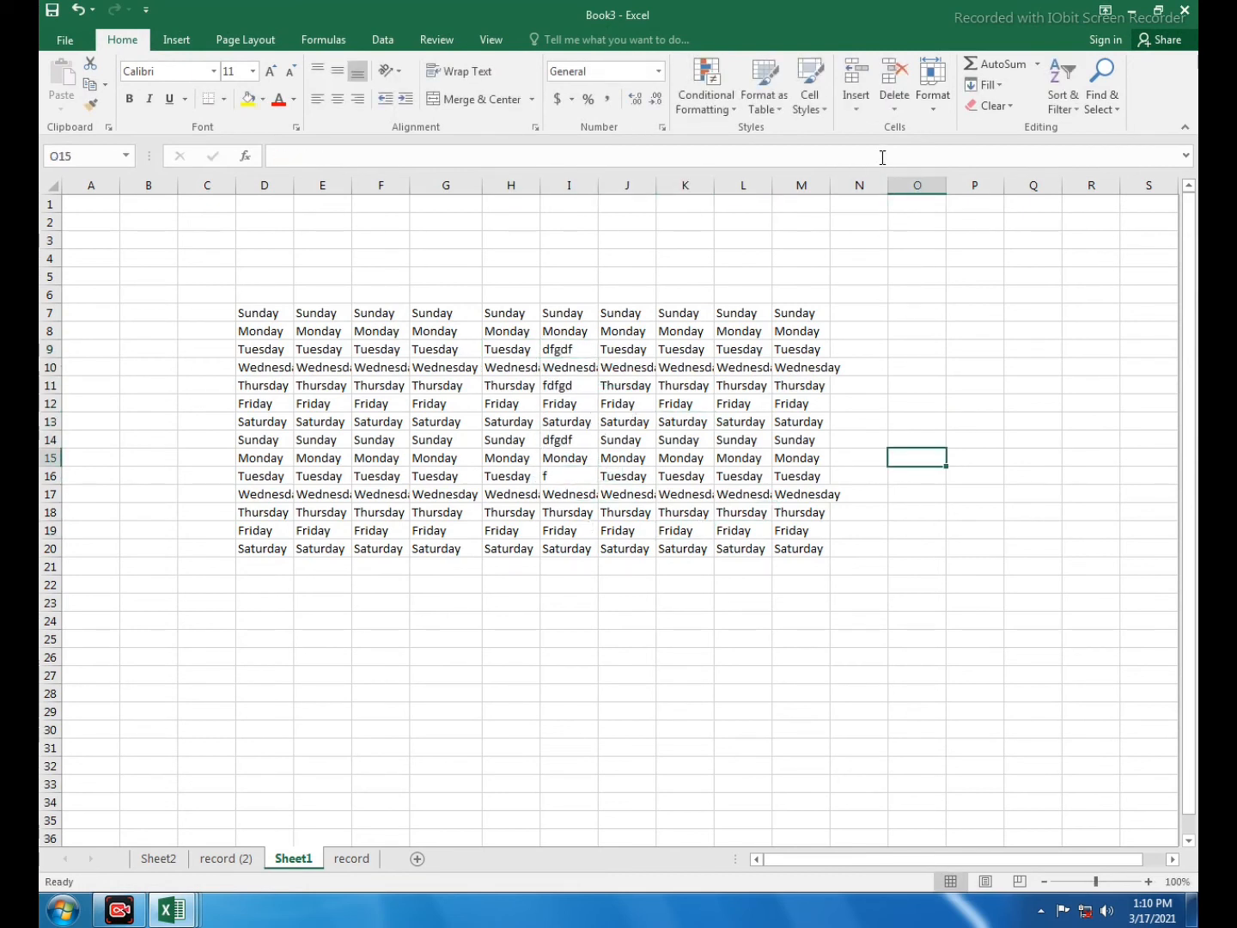
pyautogui.click(926, 113)
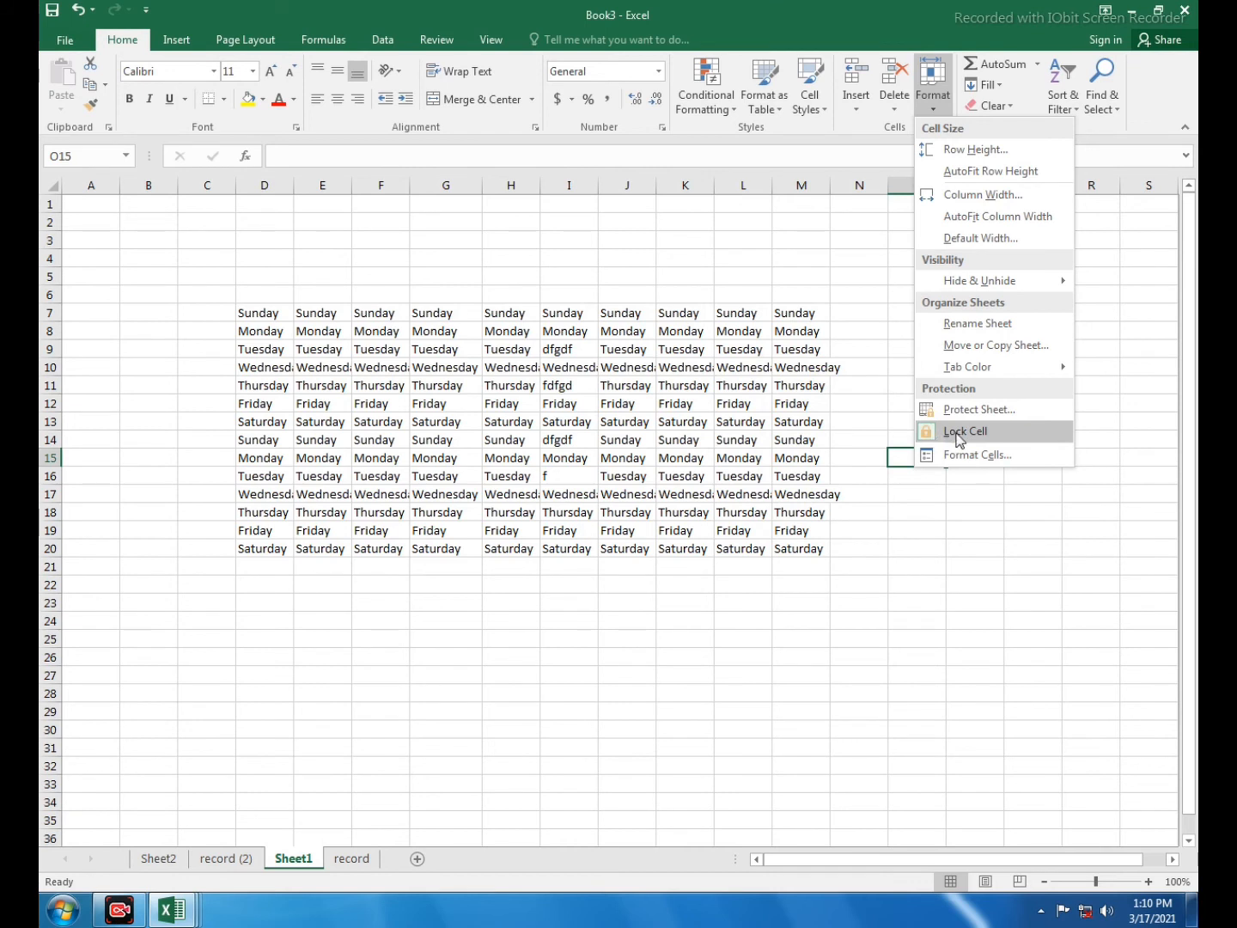
# - Unlock the cell block F9:J17 using Format > Lock Cell
pyautogui.click(555, 406)
pyautogui.moveTo(377, 348); pyautogui.dragTo(646, 488)
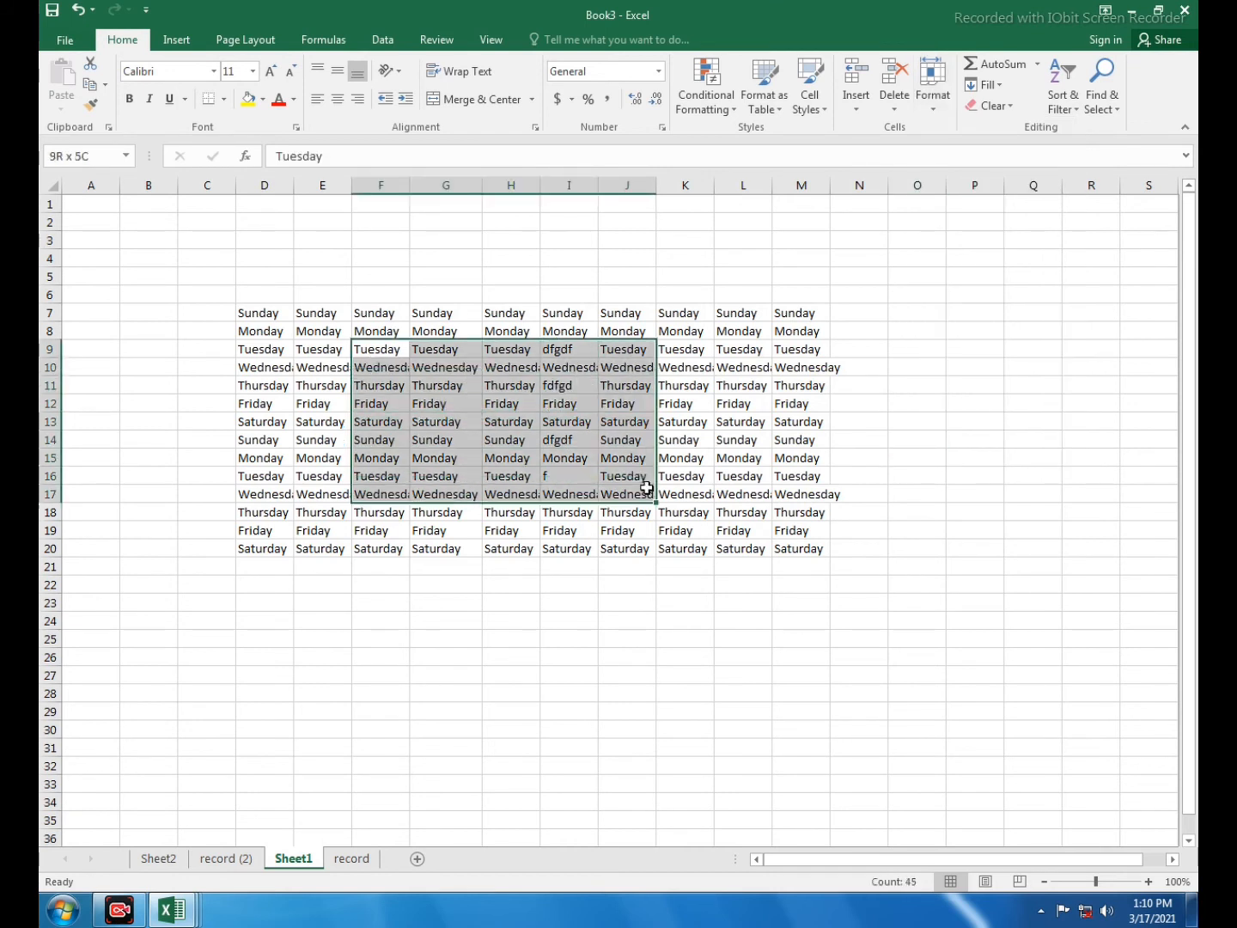
pyautogui.click(931, 89)
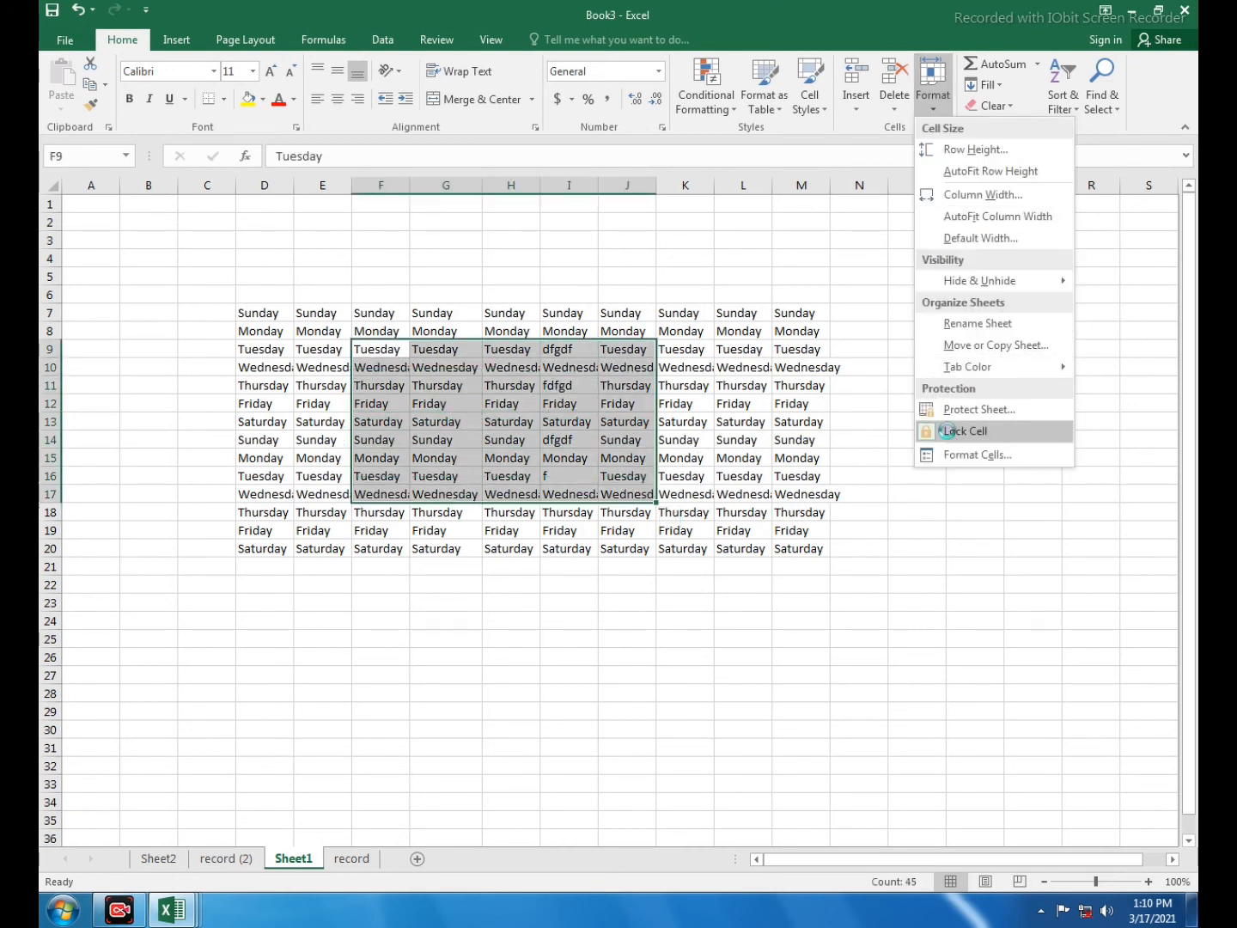
pyautogui.click(945, 431)
# - Protect Sheet1 with a password, re-entering it to confirm
pyautogui.click(931, 90)
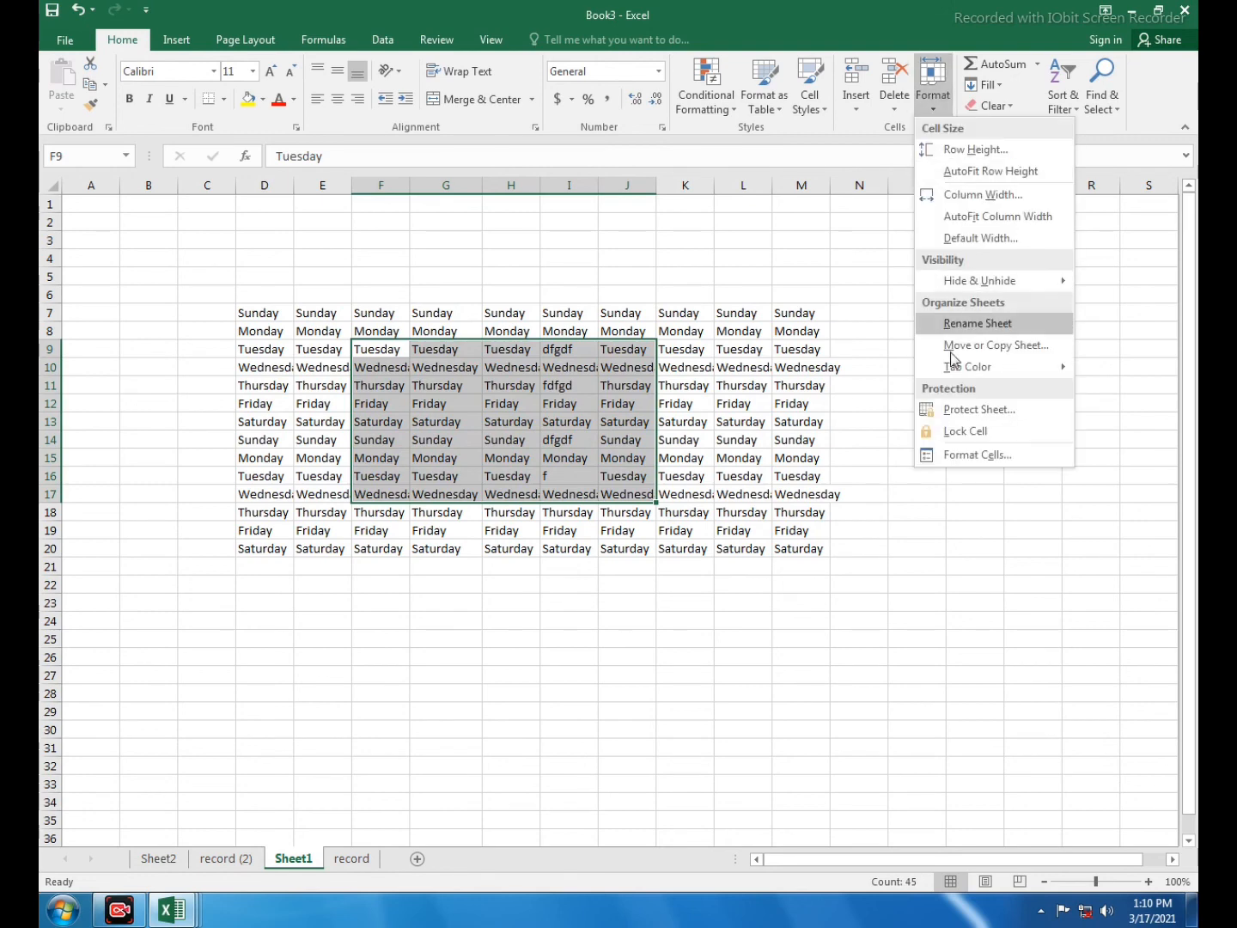
pyautogui.click(959, 410)
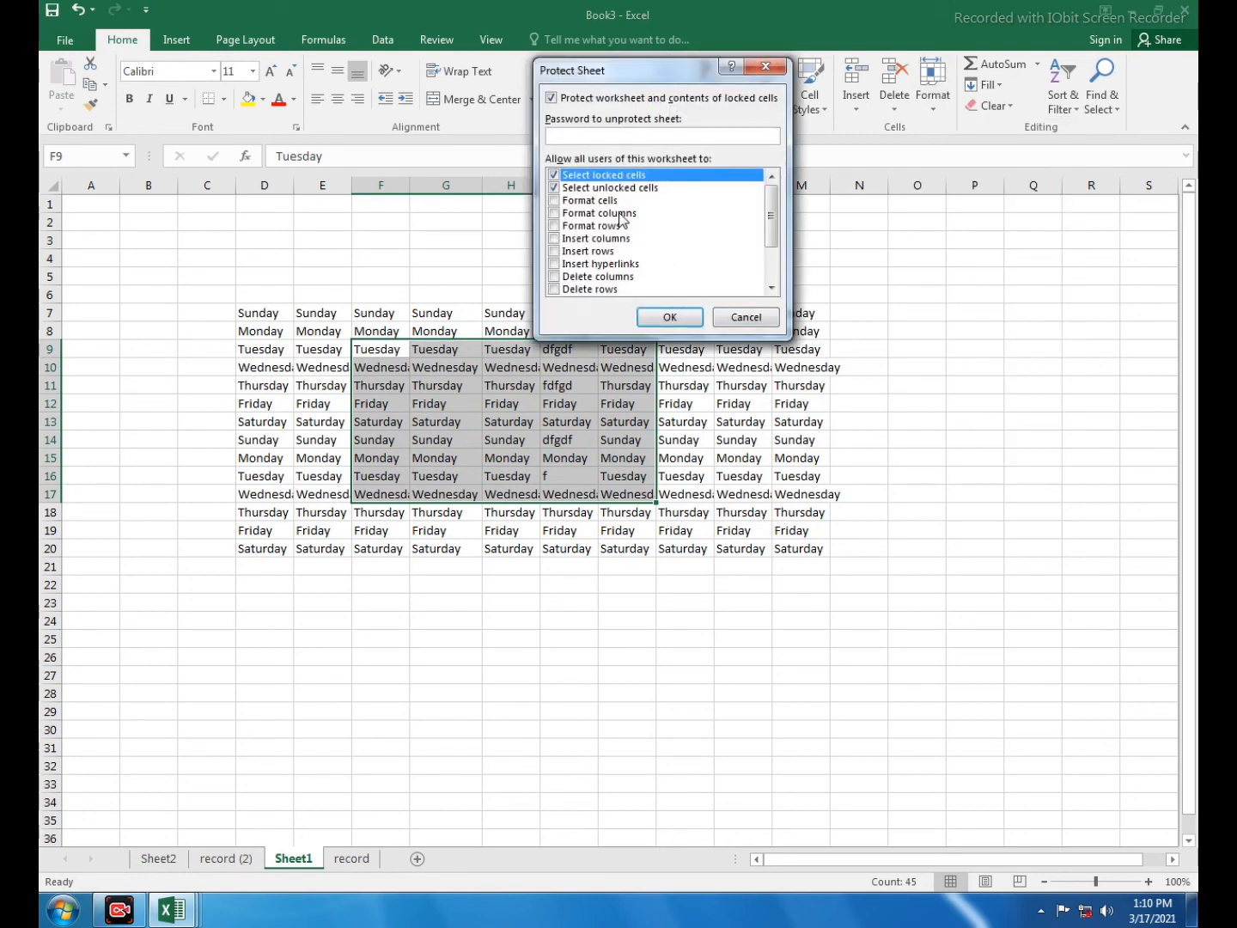
pyautogui.click(676, 319)
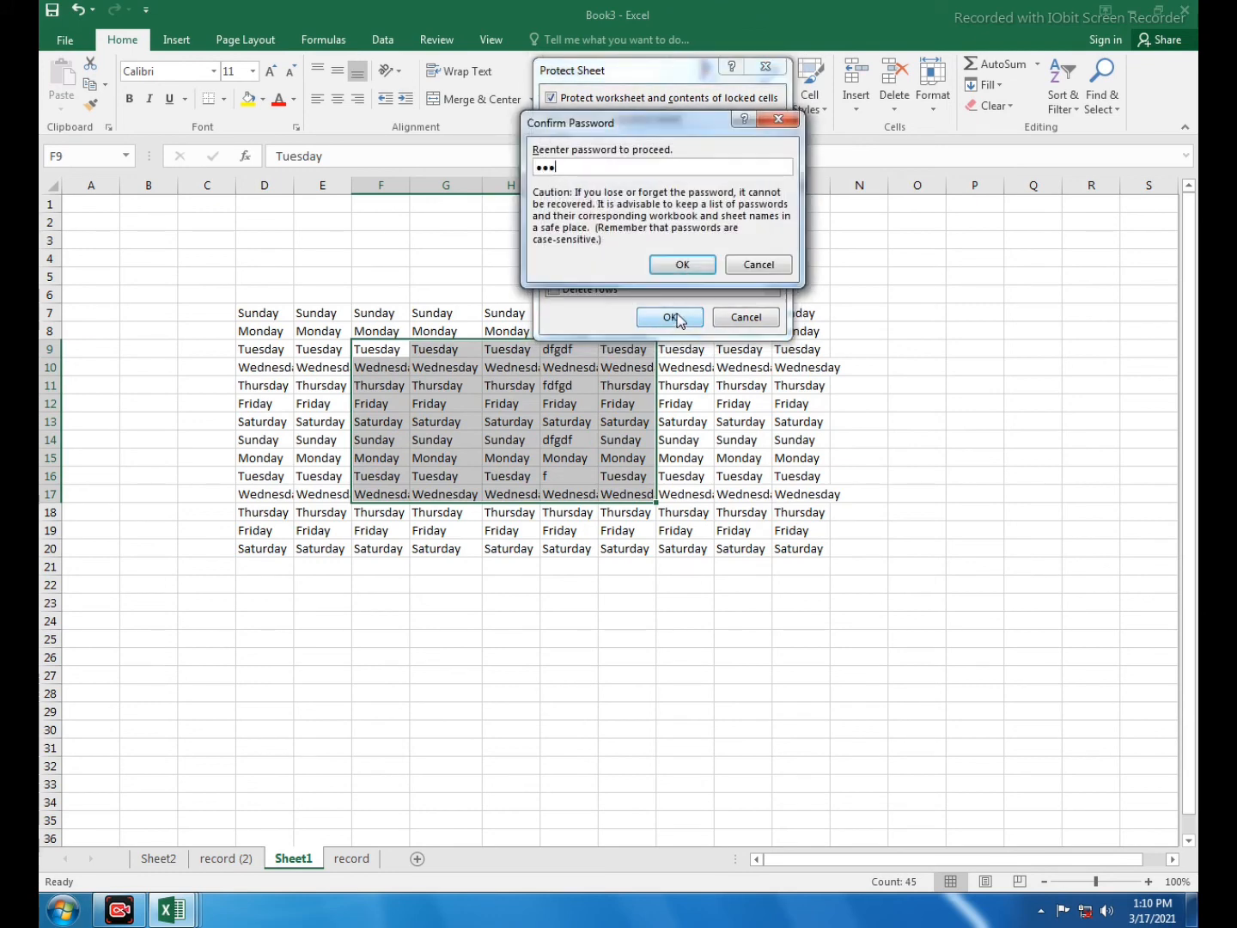
pyautogui.click(682, 265)
pyautogui.click(726, 421)
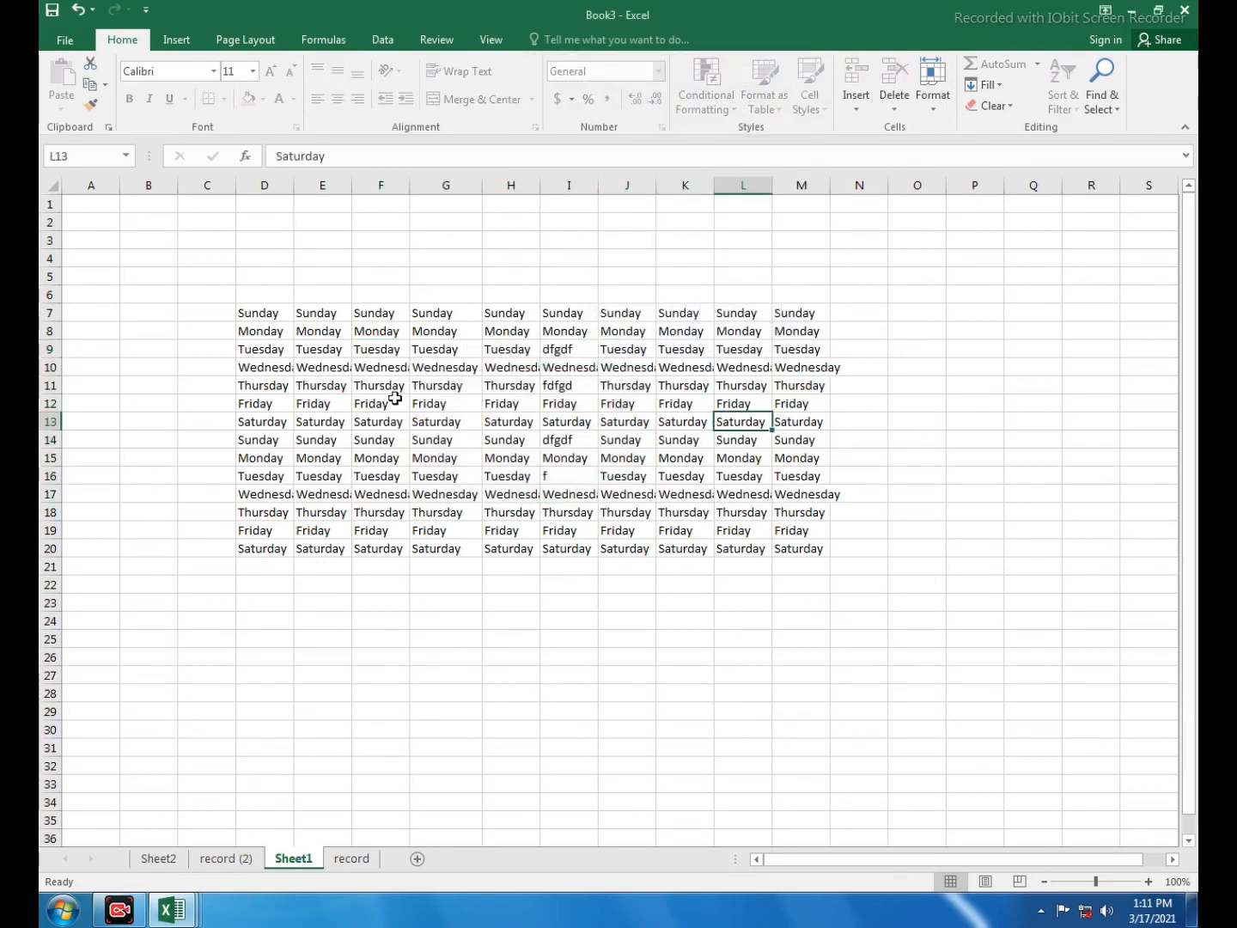
# - In the unlocked block, enter dfgdfg in H13 and H15, and dfgdf in G12 and I14
pyautogui.moveTo(392, 371); pyautogui.dragTo(636, 476)
pyautogui.click(529, 428)
pyautogui.write('dfgdfg')
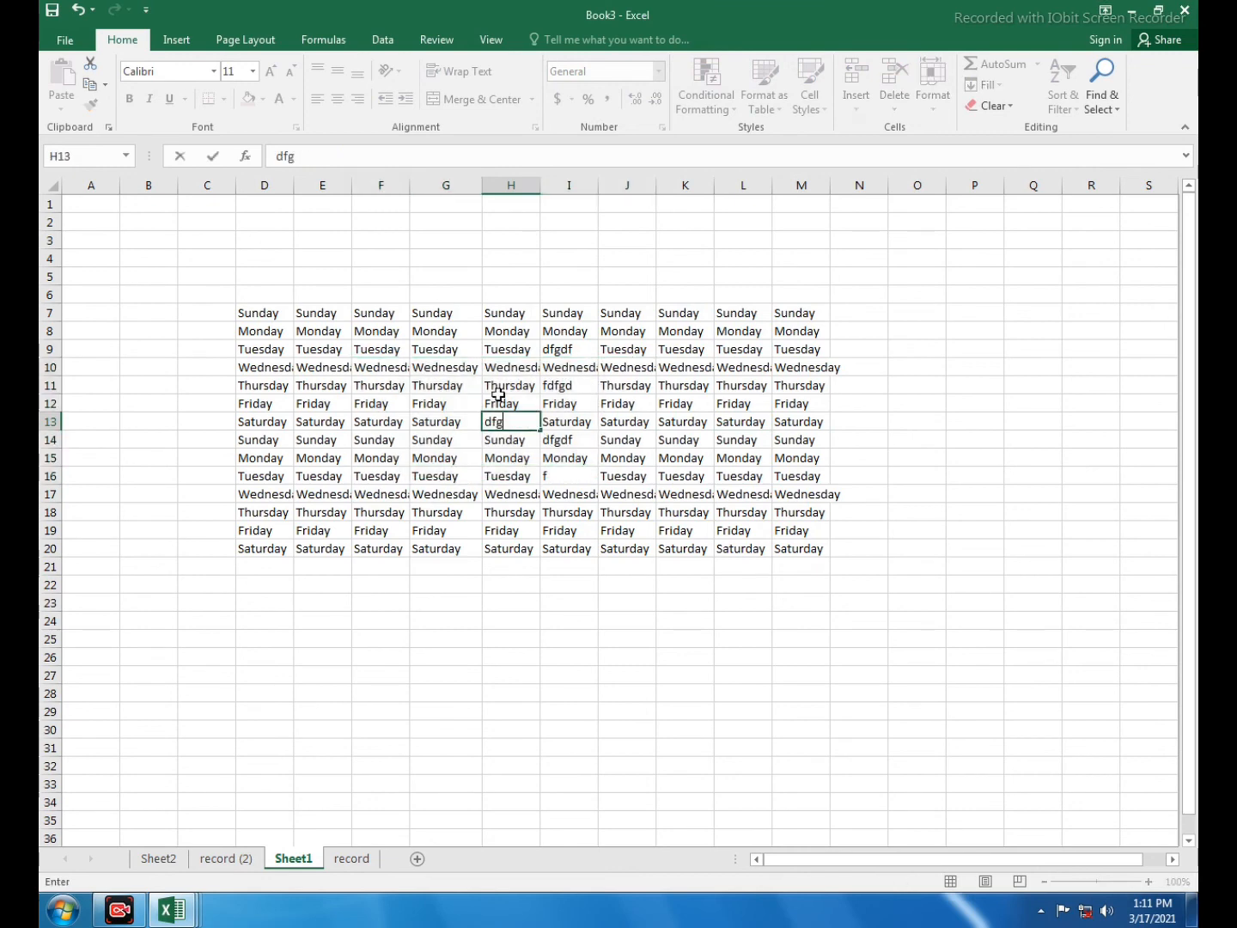
pyautogui.click(505, 385)
pyautogui.click(438, 404)
pyautogui.write('dfgdf')
pyautogui.click(507, 459)
pyautogui.write('dfgdfg')
pyautogui.click(569, 438)
pyautogui.write('dfgdf')
pyautogui.click(470, 386)
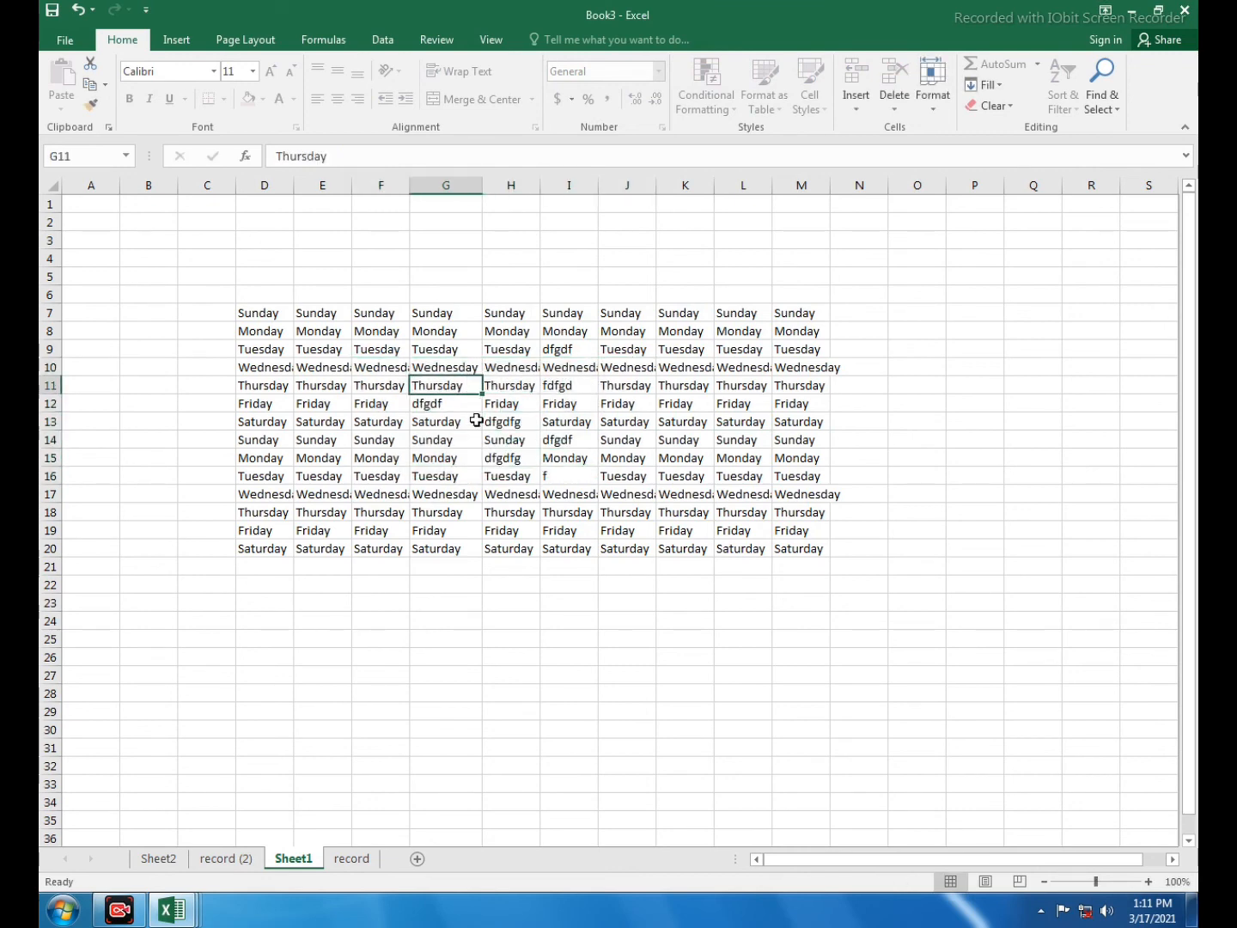
# - Try editing locked cells G7 and K9 and dismiss both protected-sheet warnings
pyautogui.click(461, 319)
pyautogui.write('d')
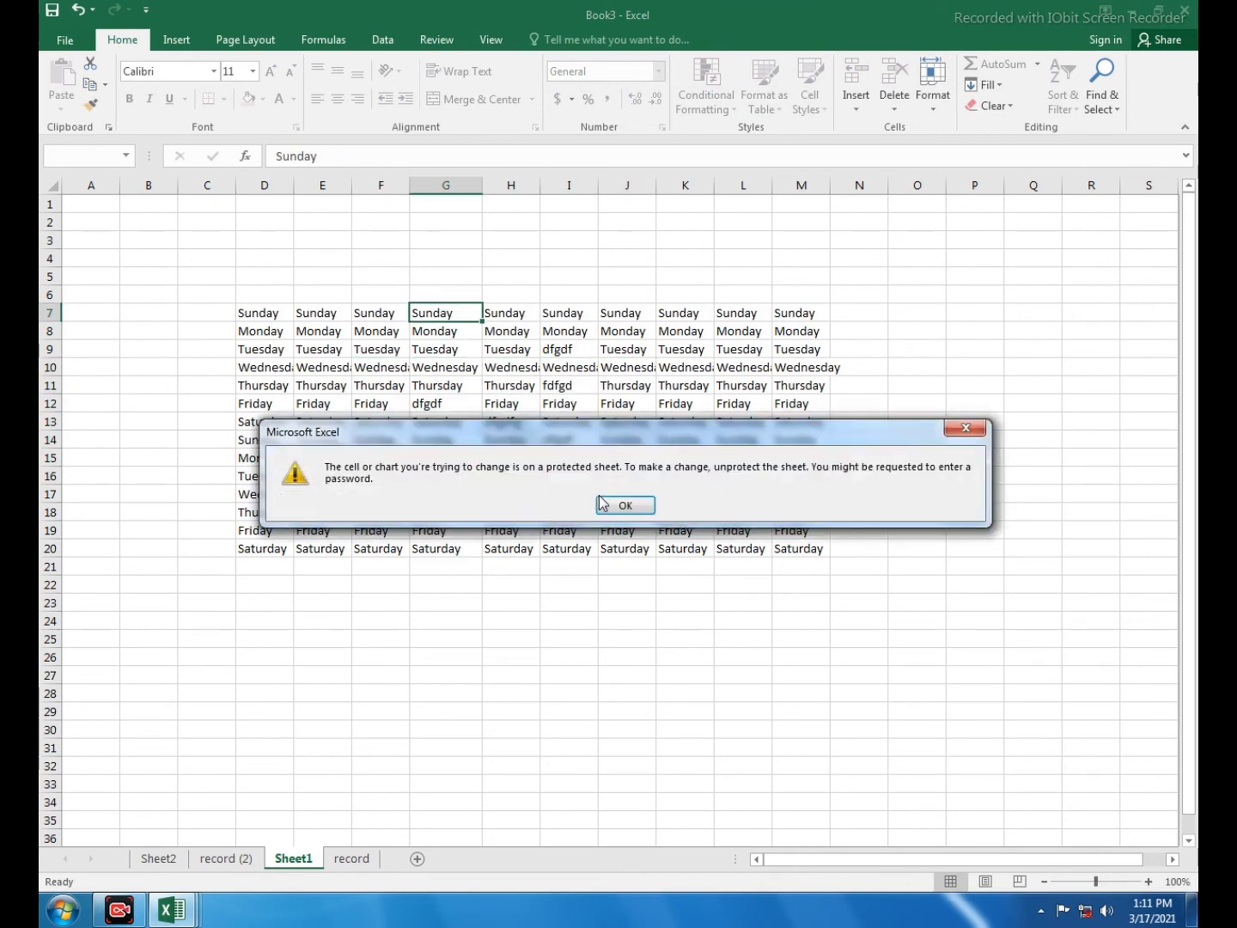
pyautogui.click(600, 504)
pyautogui.click(684, 349)
pyautogui.write('d')
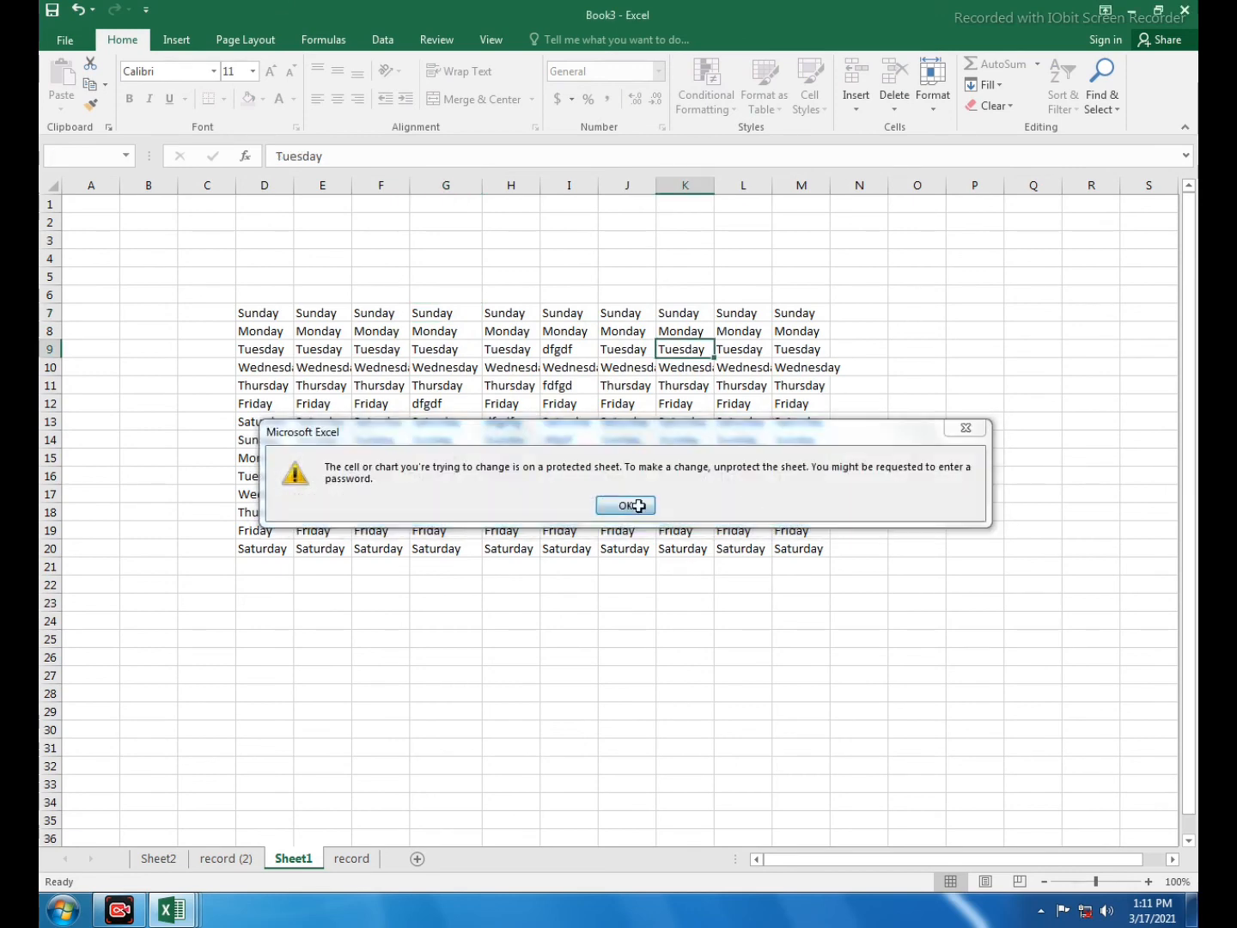
pyautogui.click(638, 506)
pyautogui.click(556, 455)
pyautogui.click(675, 343)
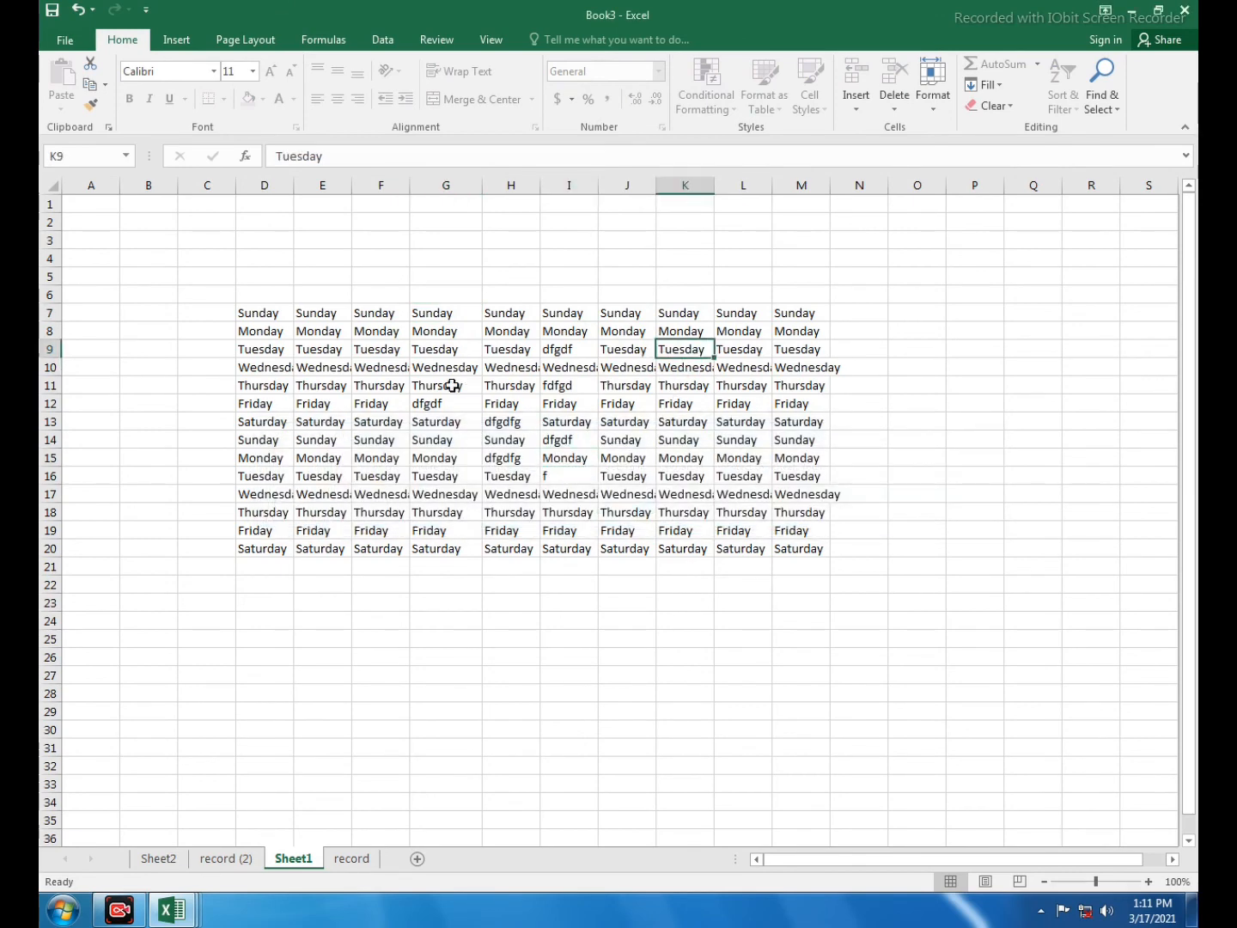
pyautogui.moveTo(378, 367); pyautogui.dragTo(652, 499)
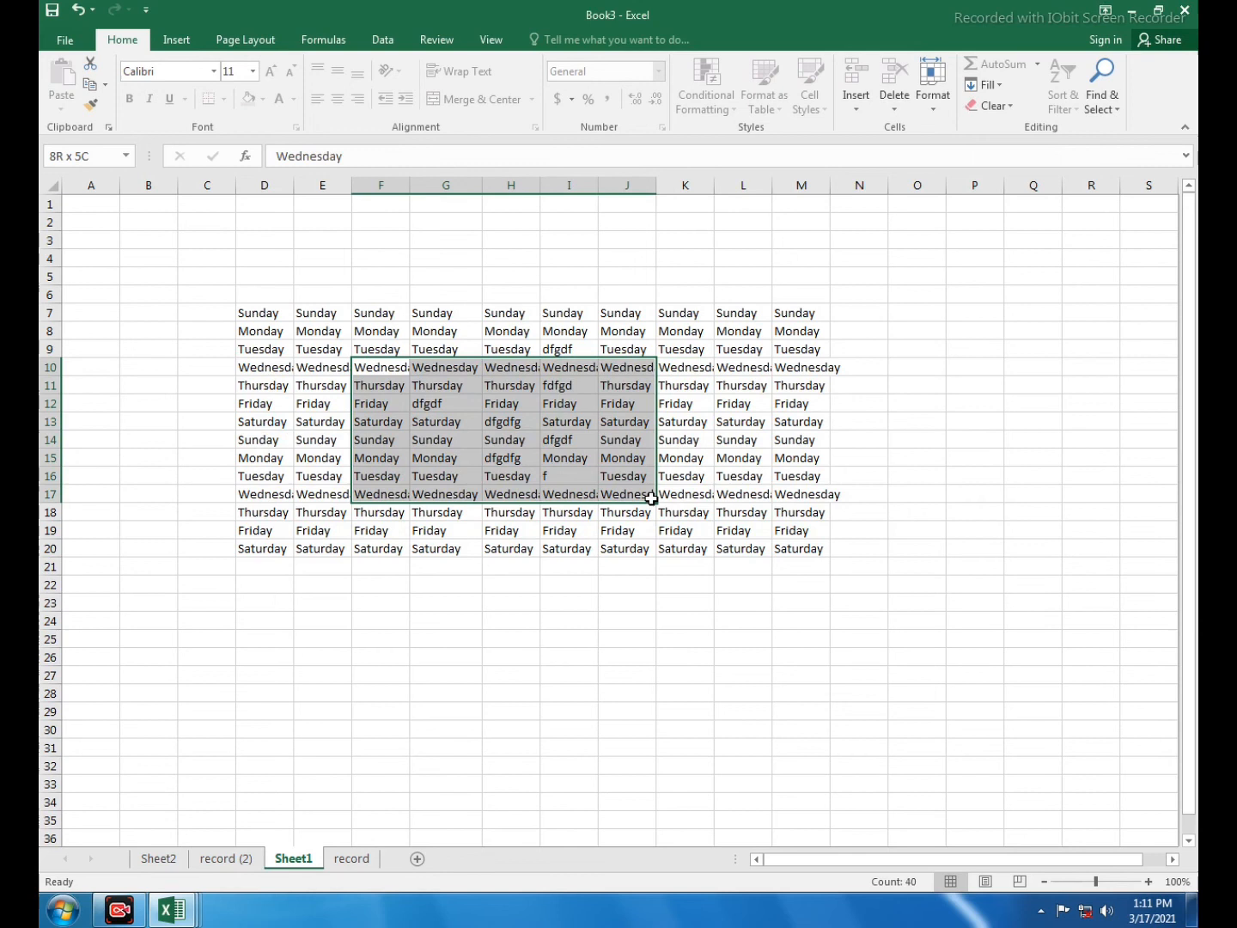
pyautogui.click(739, 421)
pyautogui.click(933, 87)
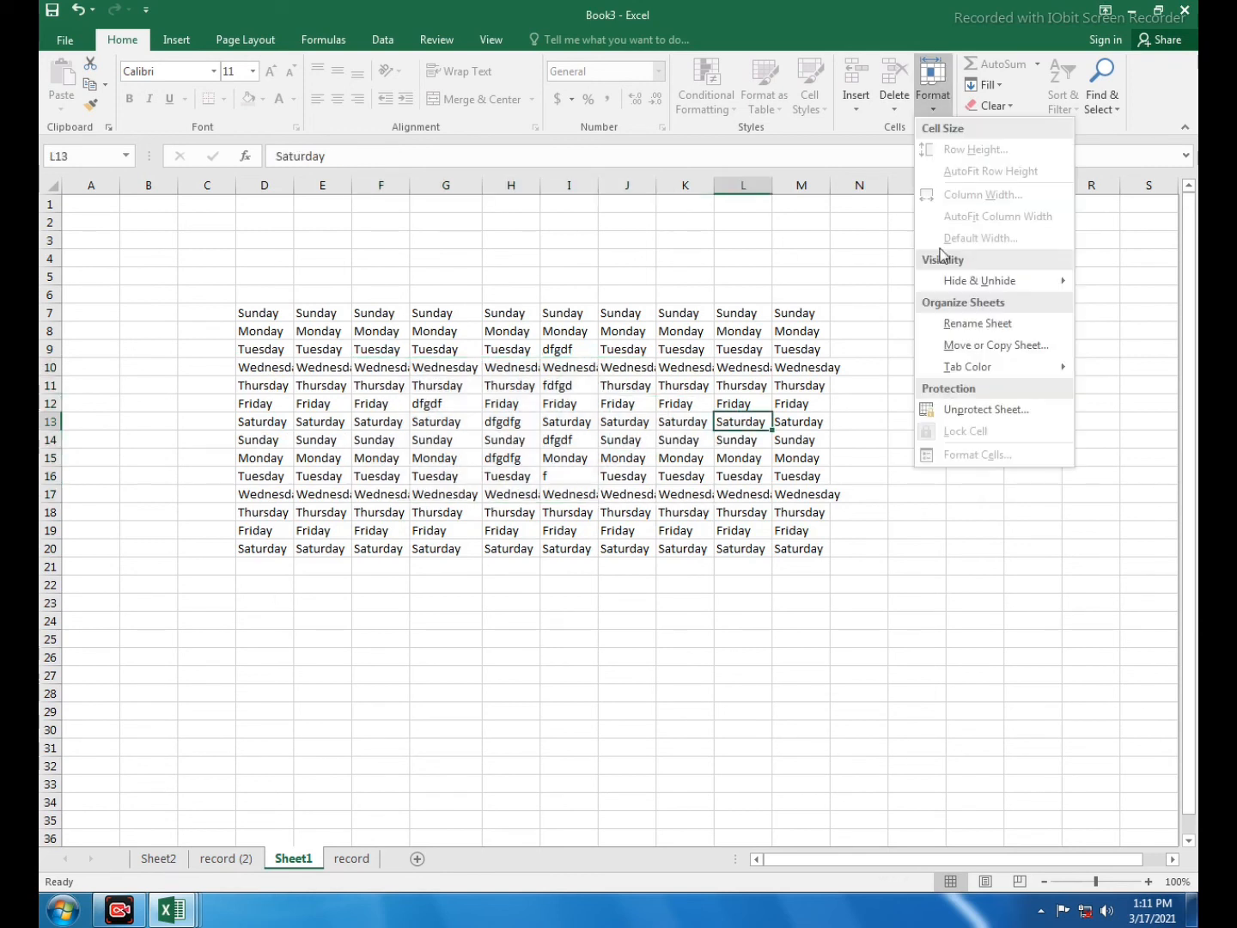
# - Unprotect Sheet1, then enter dgdfgdf in G8 and dff in K15
pyautogui.click(946, 410)
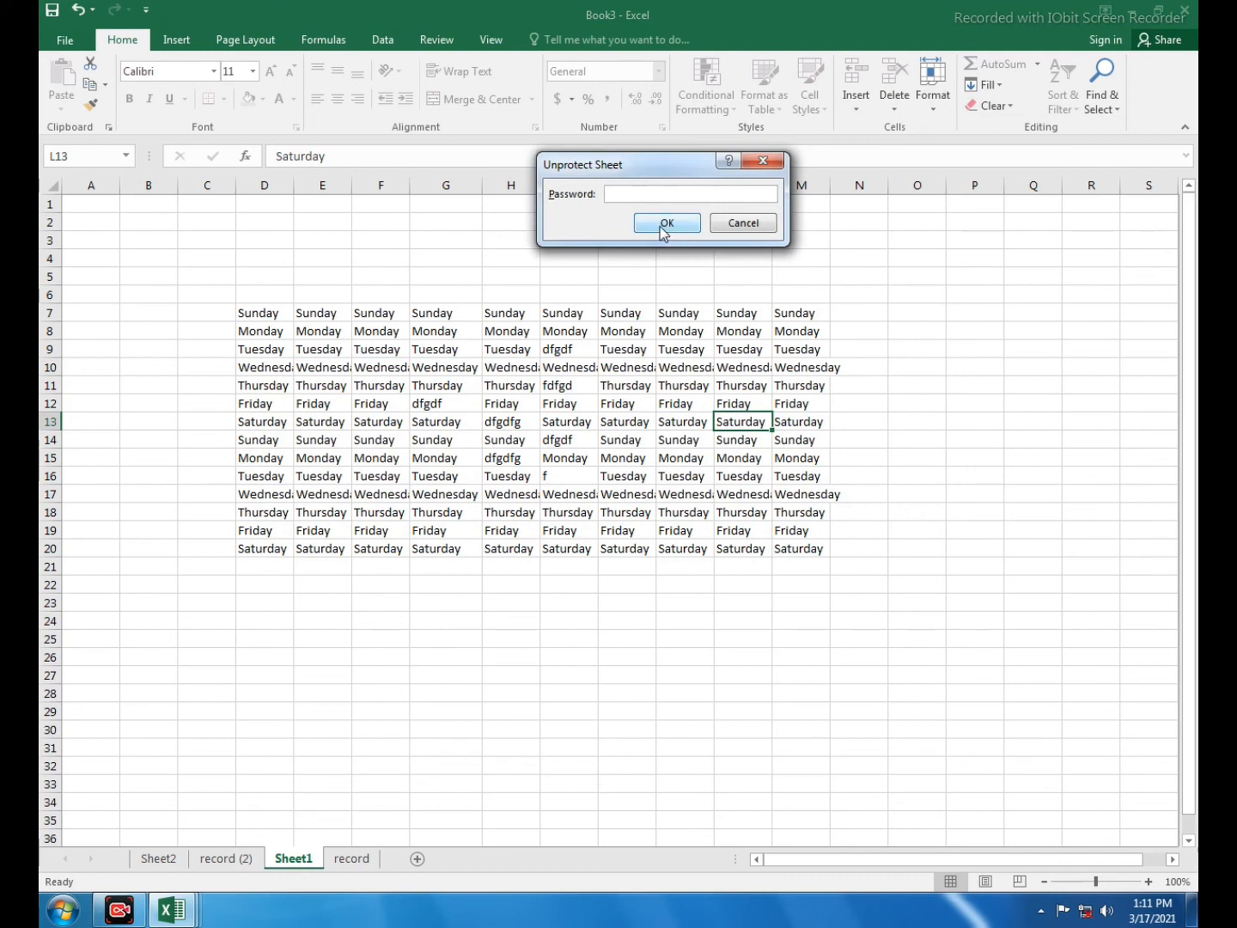
pyautogui.click(666, 225)
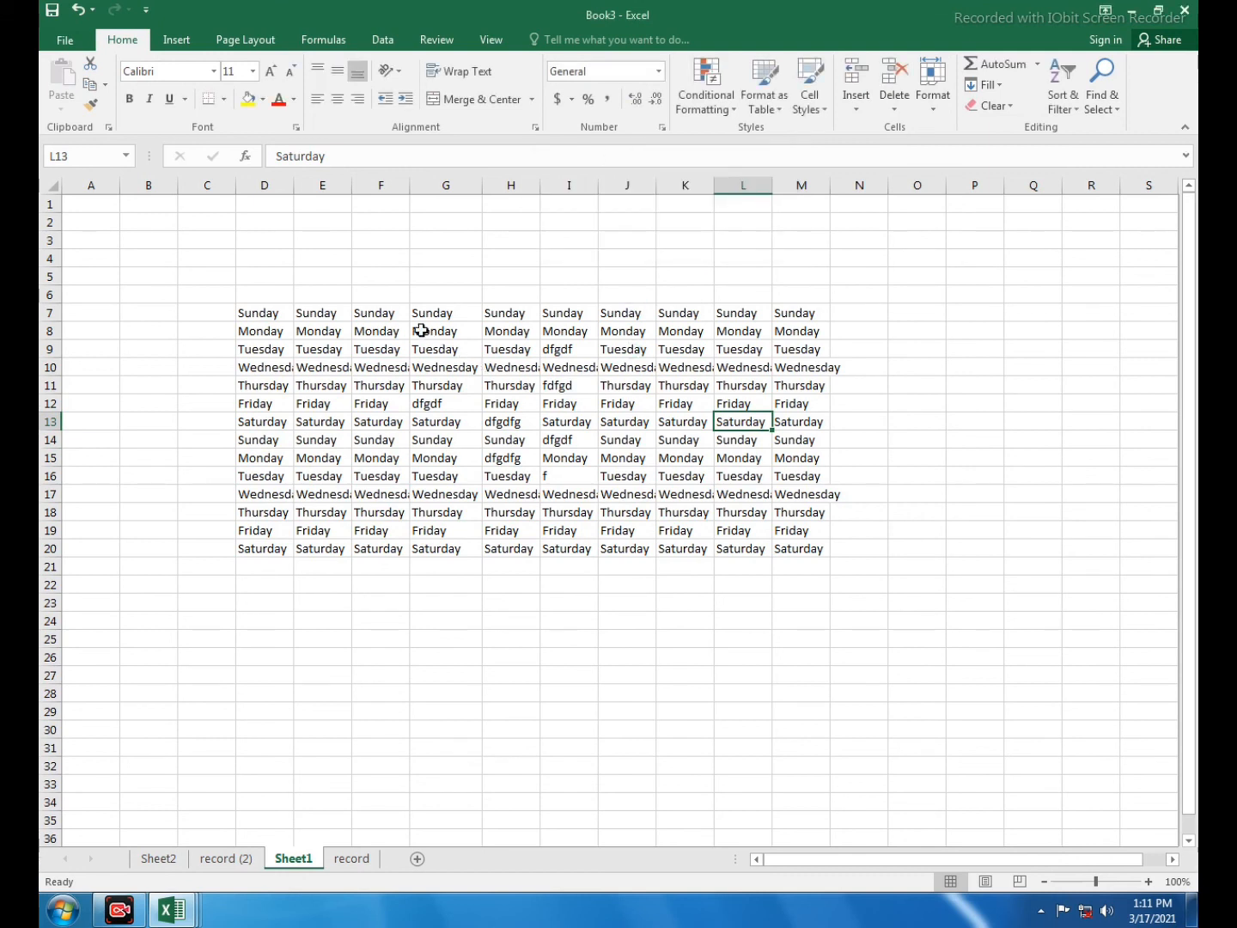
pyautogui.moveTo(415, 332); pyautogui.dragTo(515, 333)
pyautogui.write('dgdfgdf')
pyautogui.click(684, 330)
pyautogui.click(684, 458)
pyautogui.write('dff')
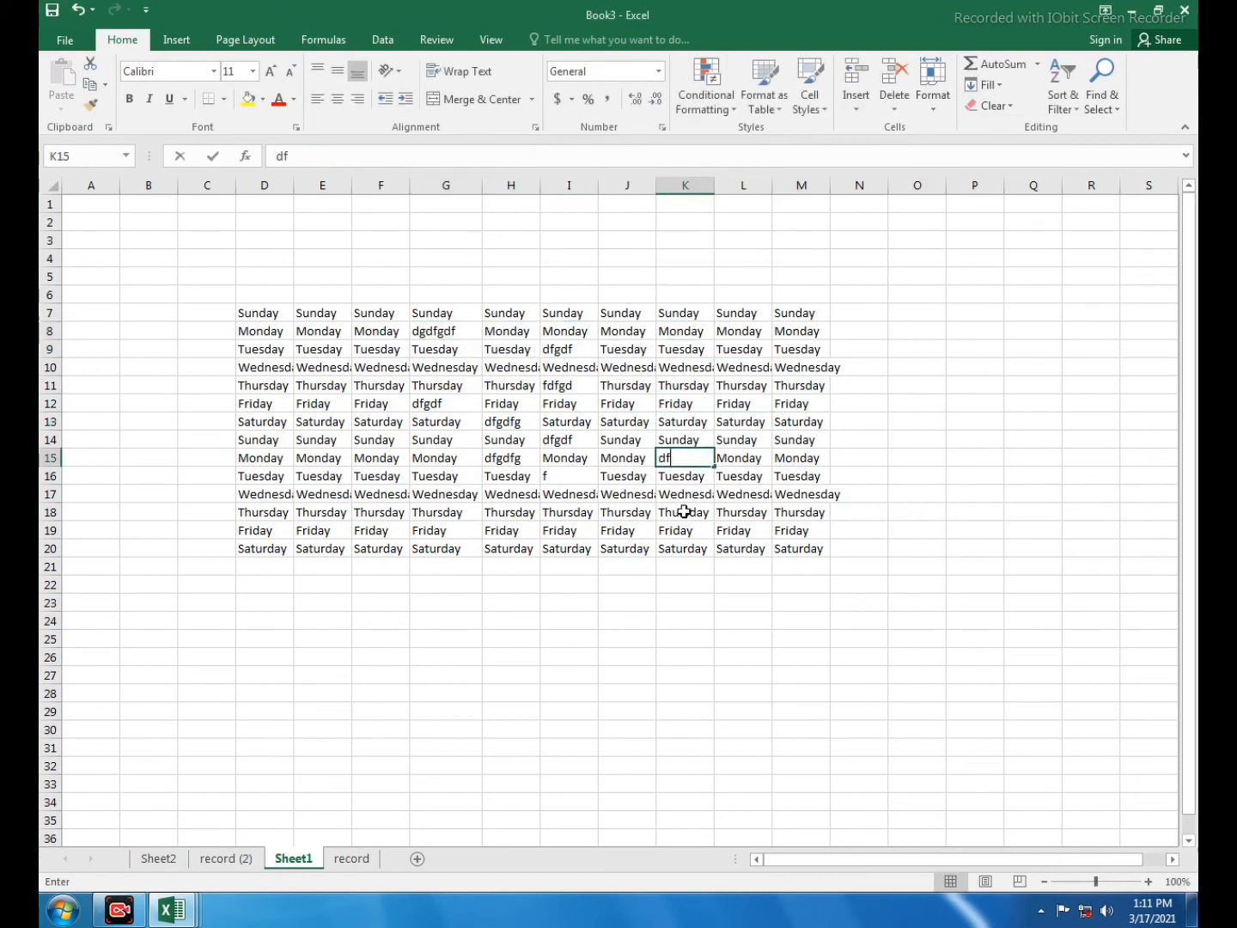
pyautogui.press('Return')
pyautogui.click(929, 112)
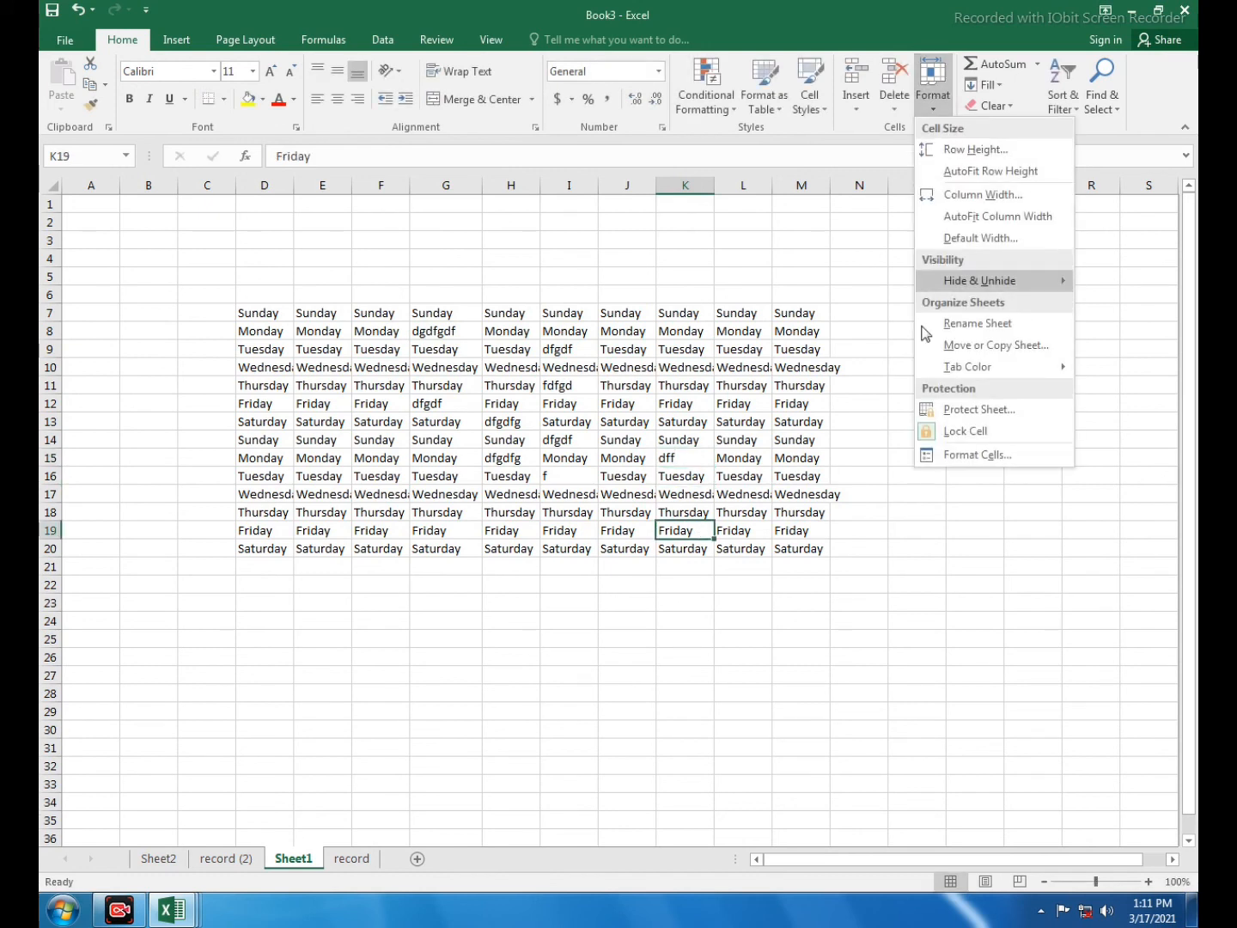
pyautogui.click(972, 455)
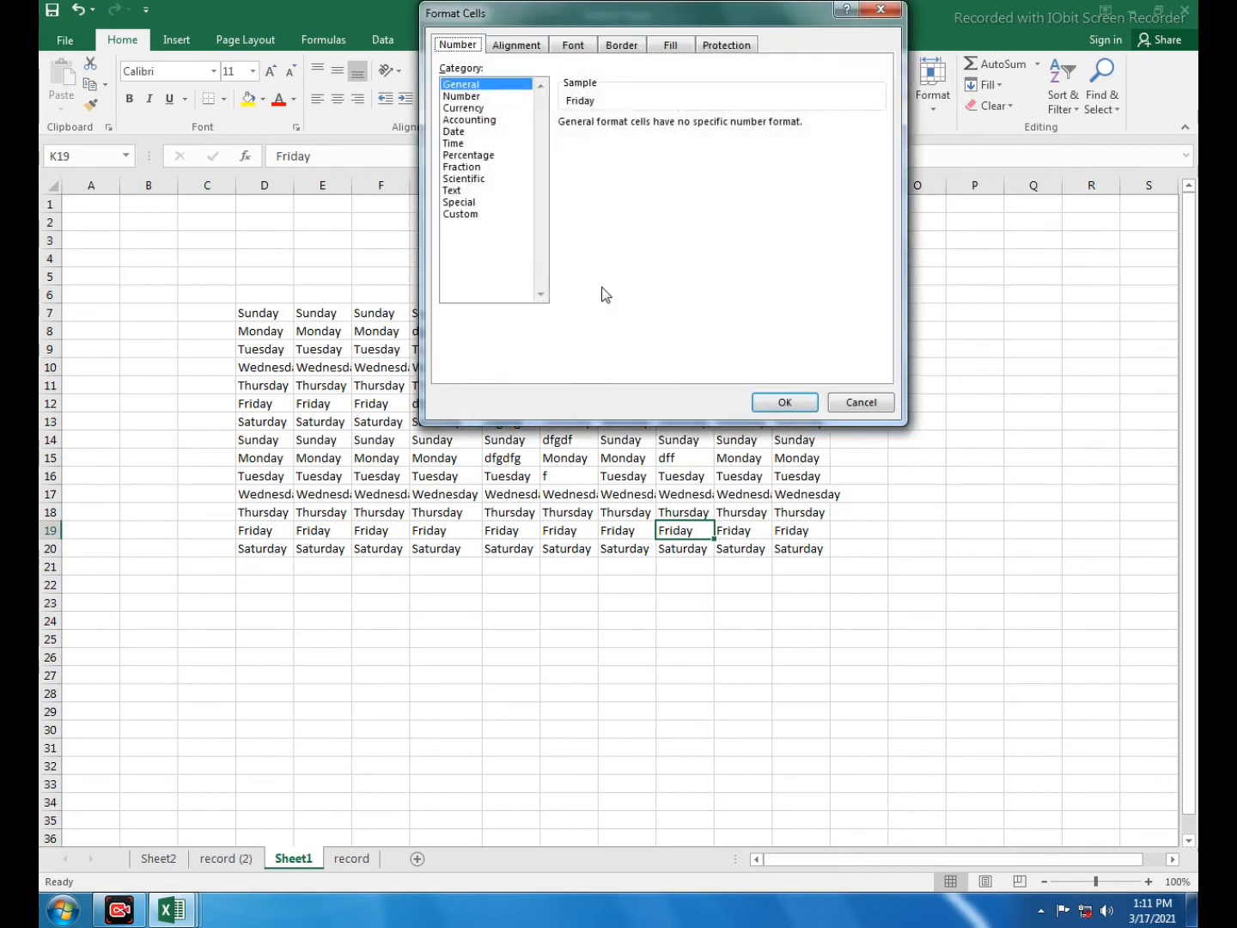
pyautogui.click(860, 403)
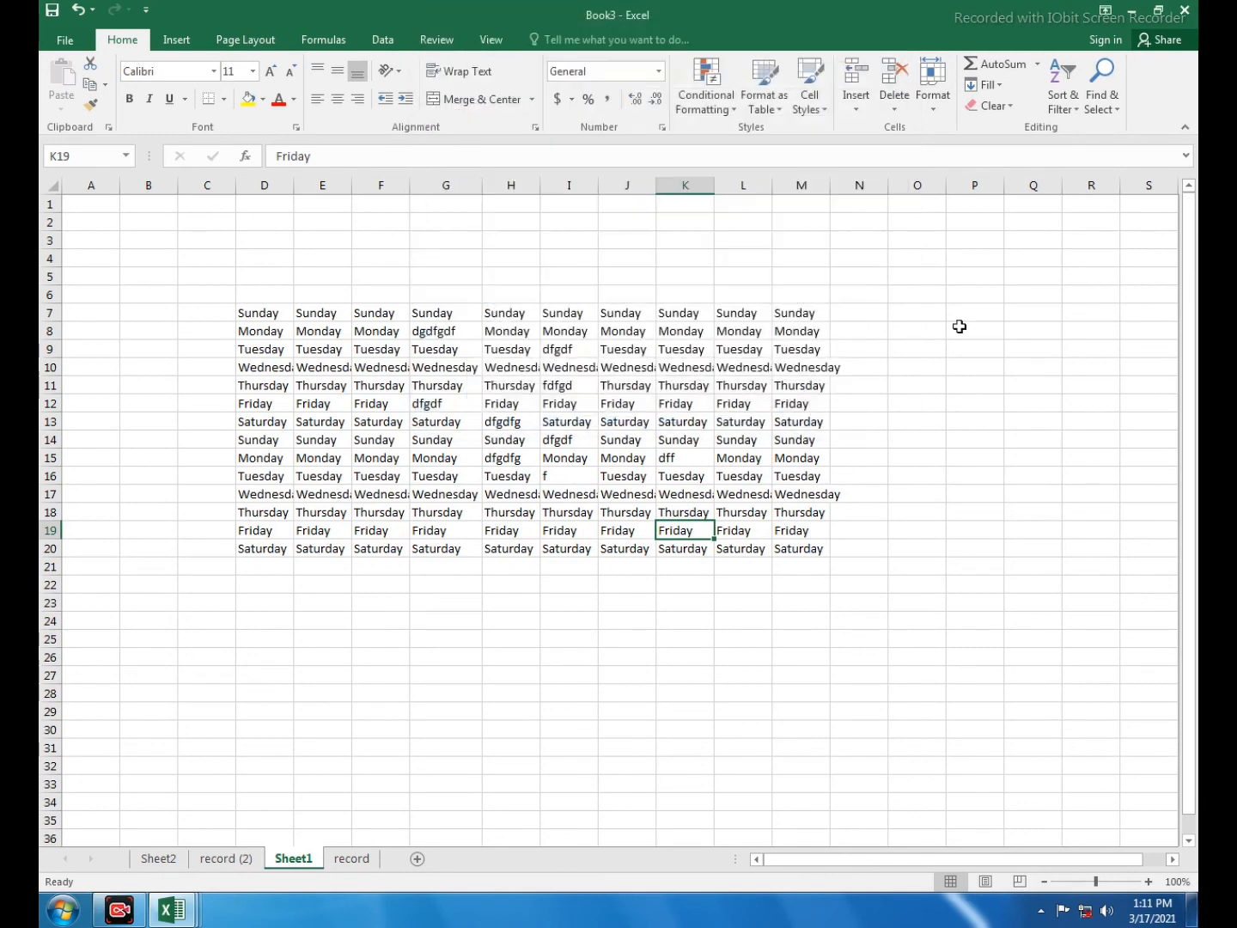
pyautogui.click(933, 101)
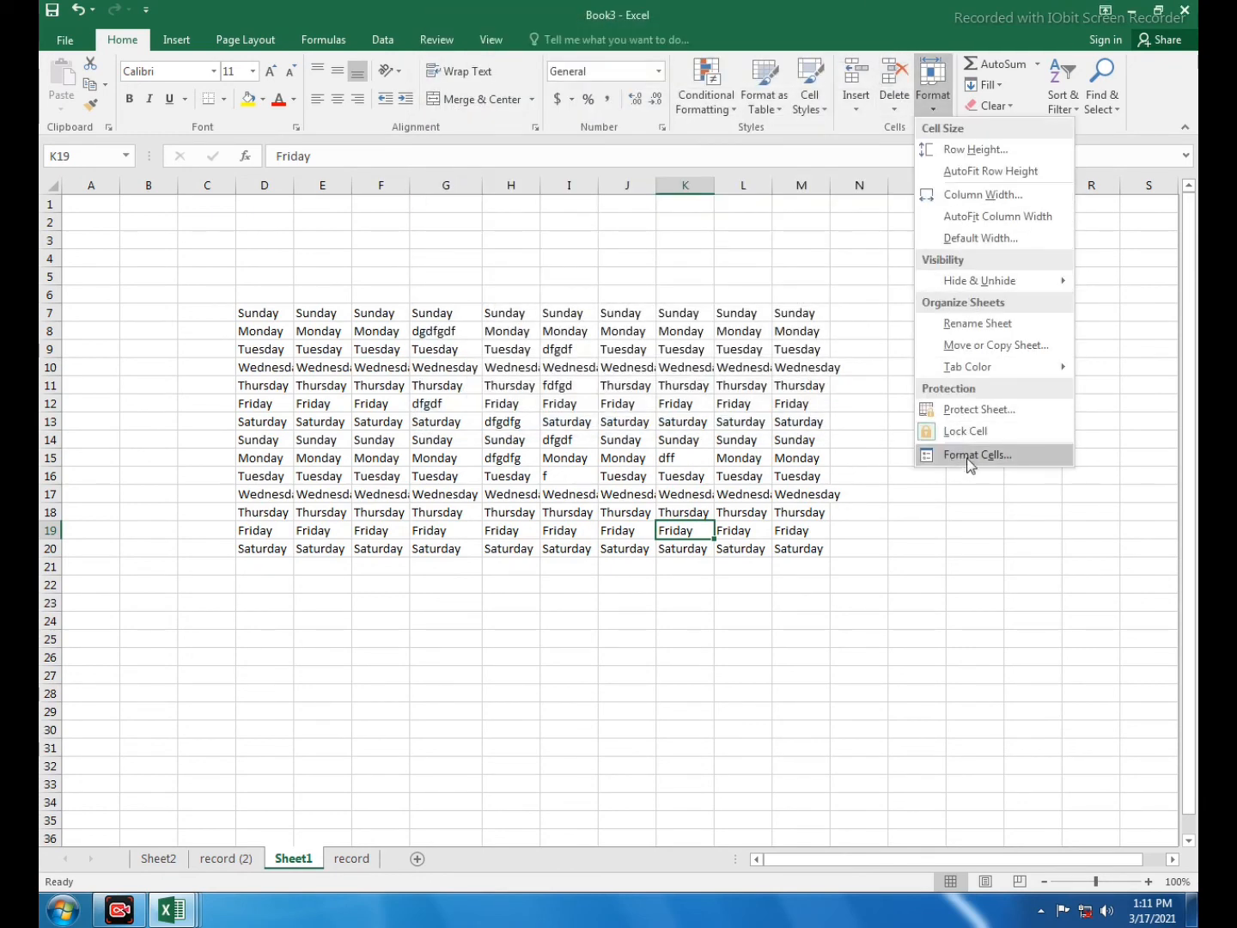
pyautogui.click(906, 109)
pyautogui.click(930, 113)
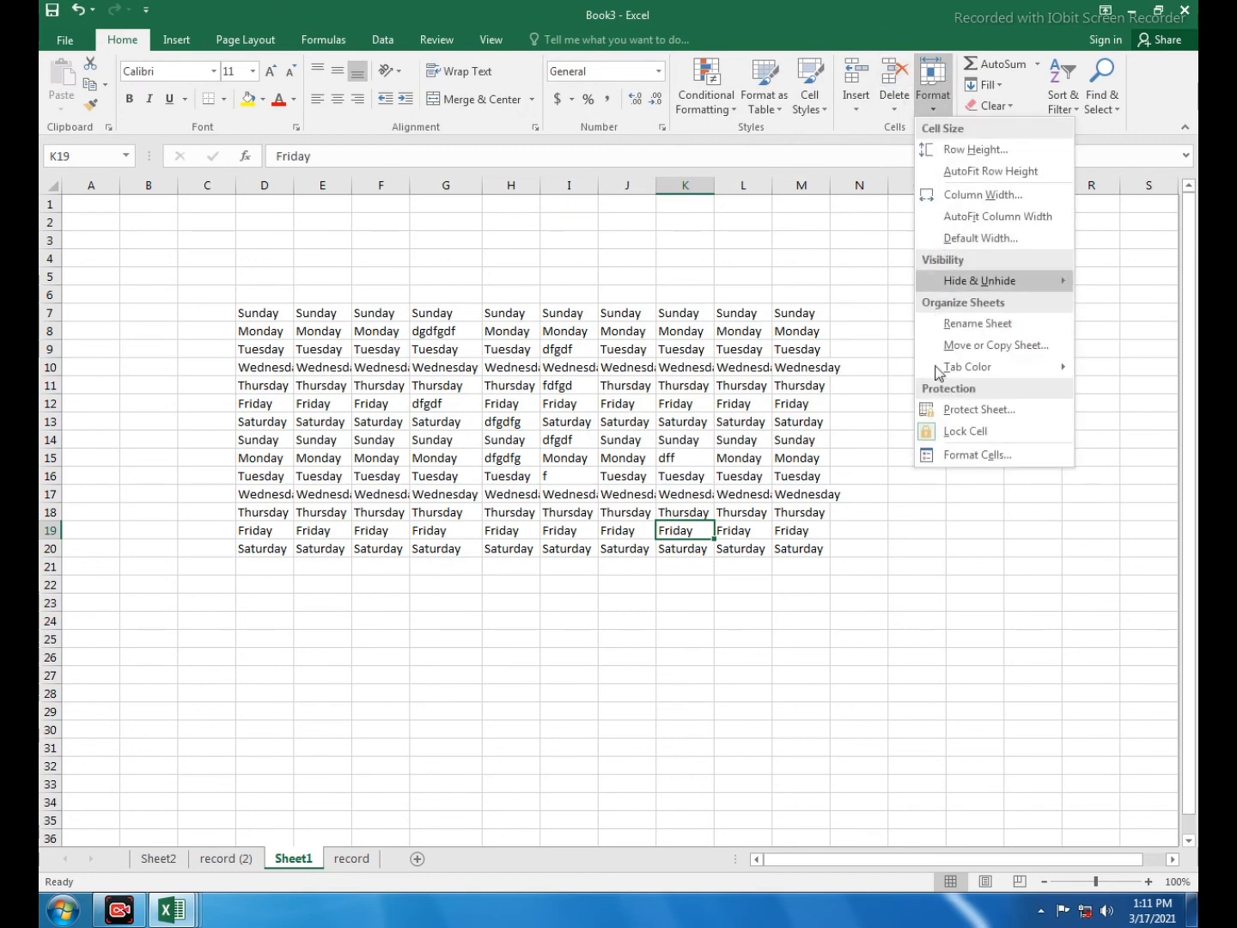
pyautogui.click(931, 103)
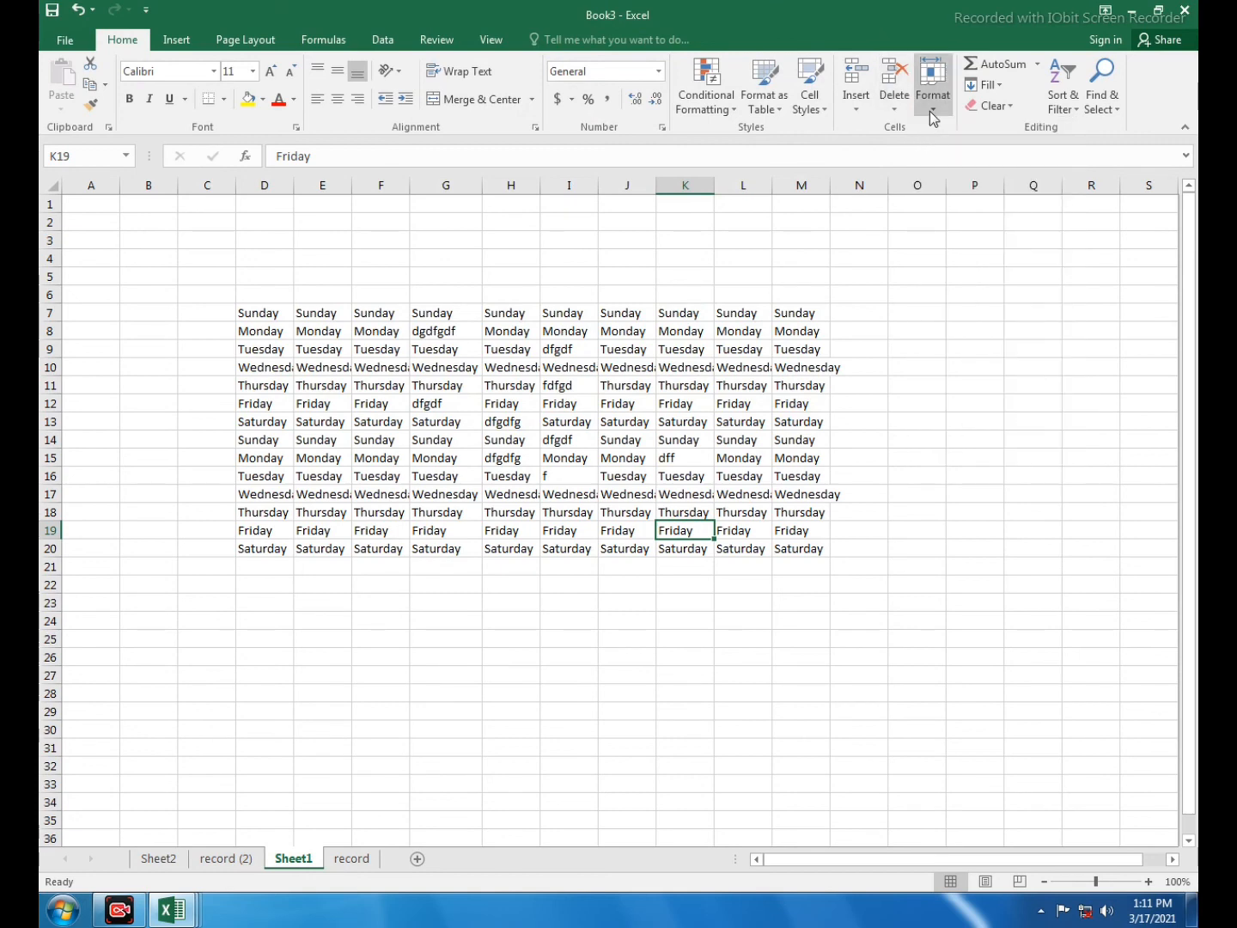
pyautogui.click(931, 110)
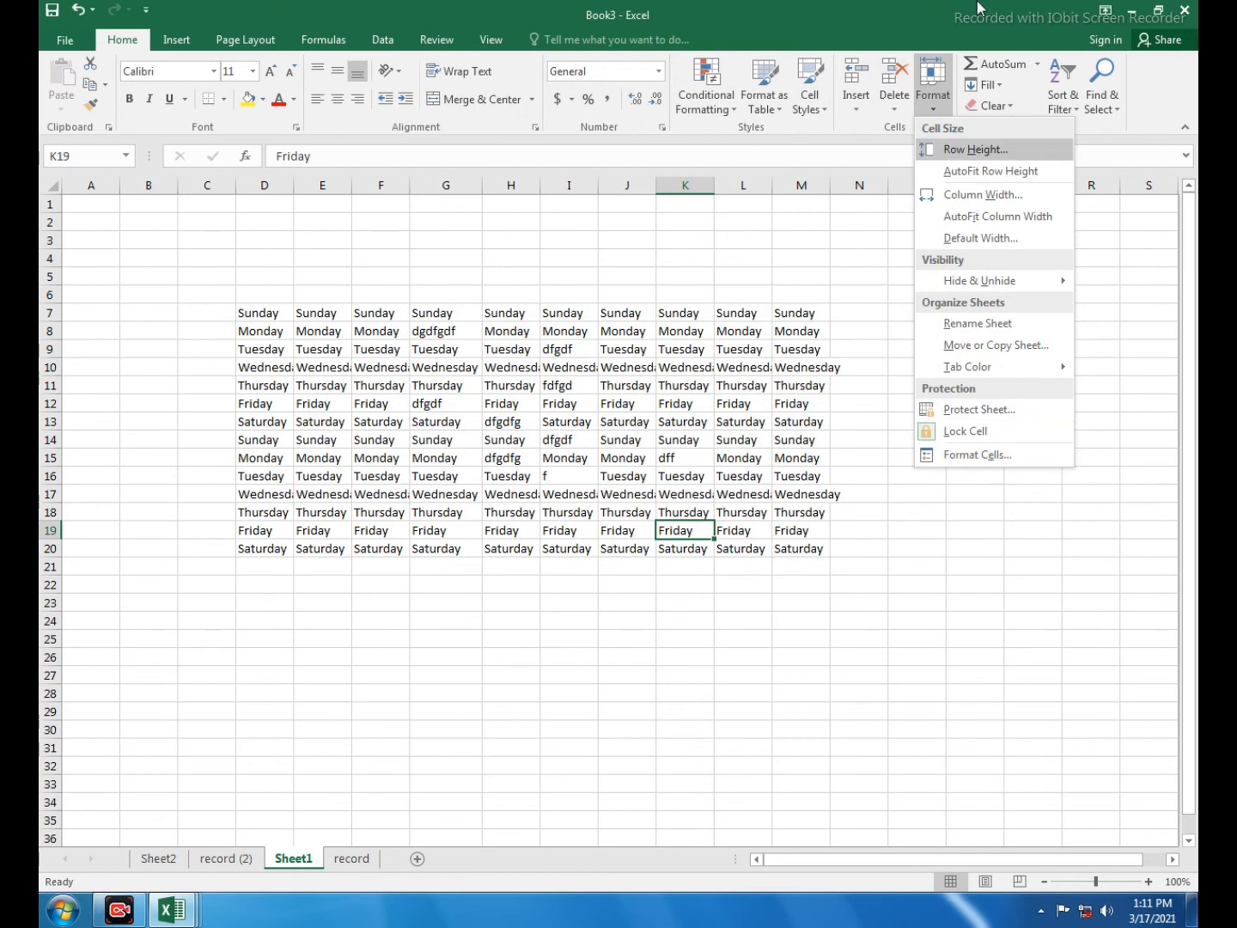
pyautogui.click(1009, 124)
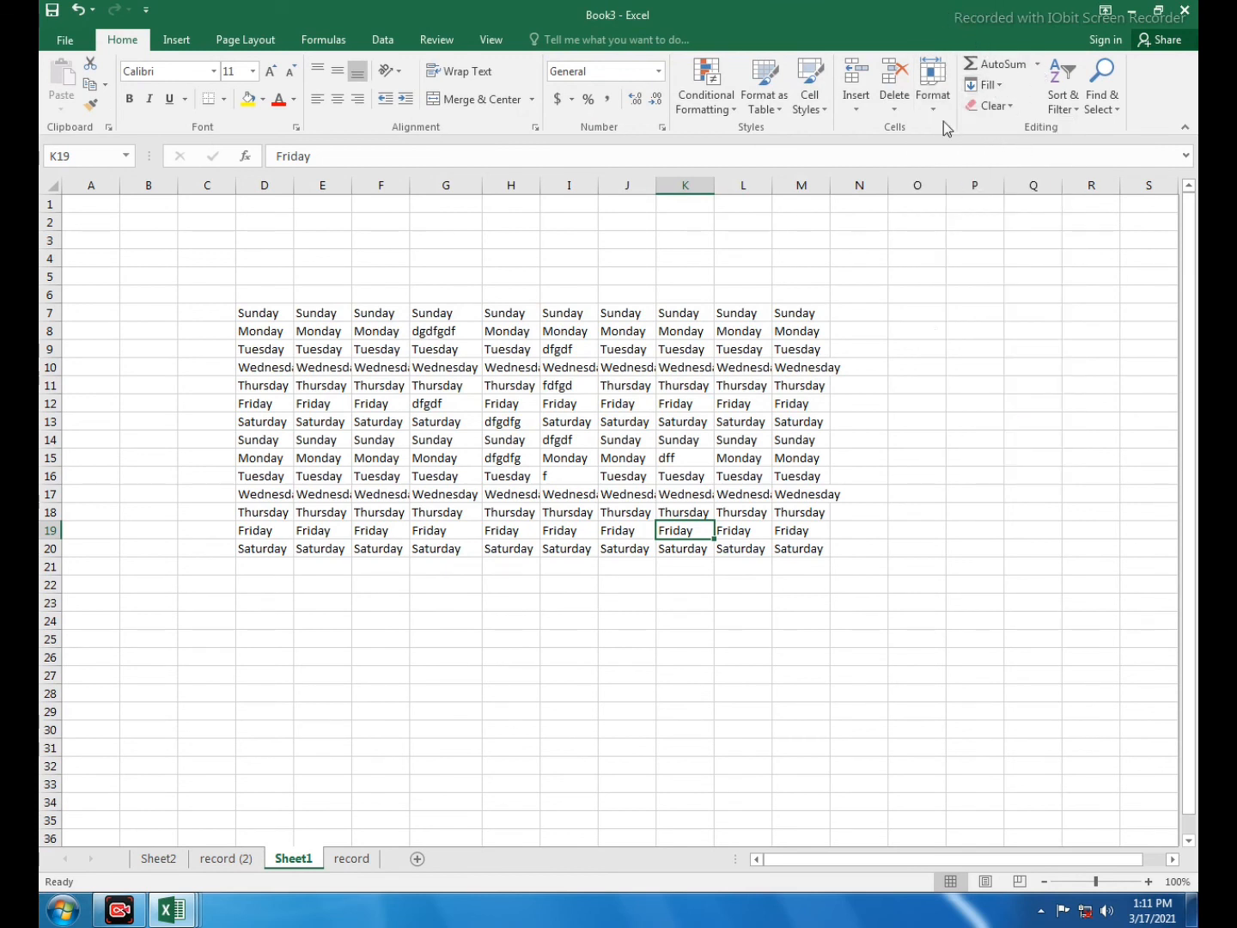
pyautogui.click(906, 485)
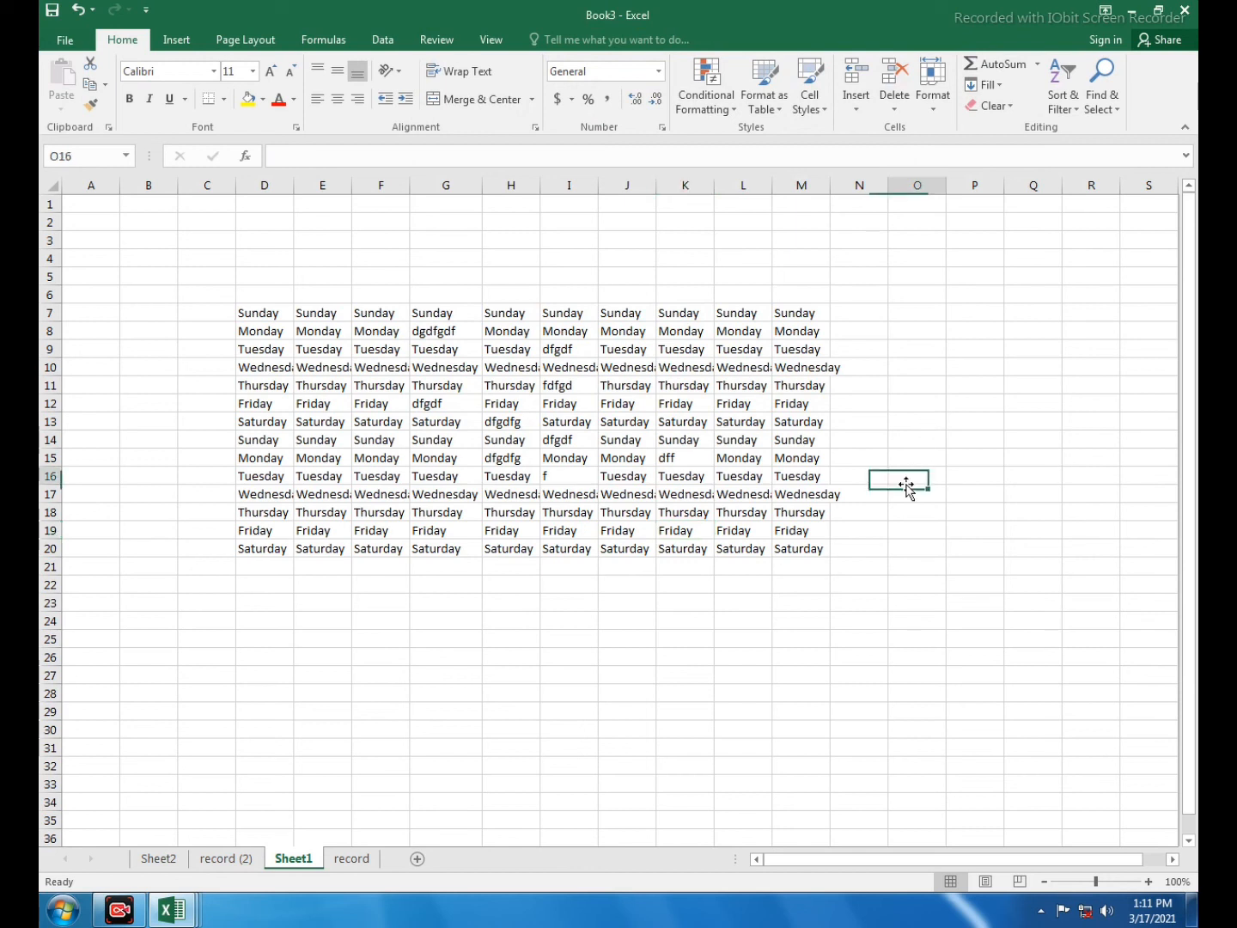